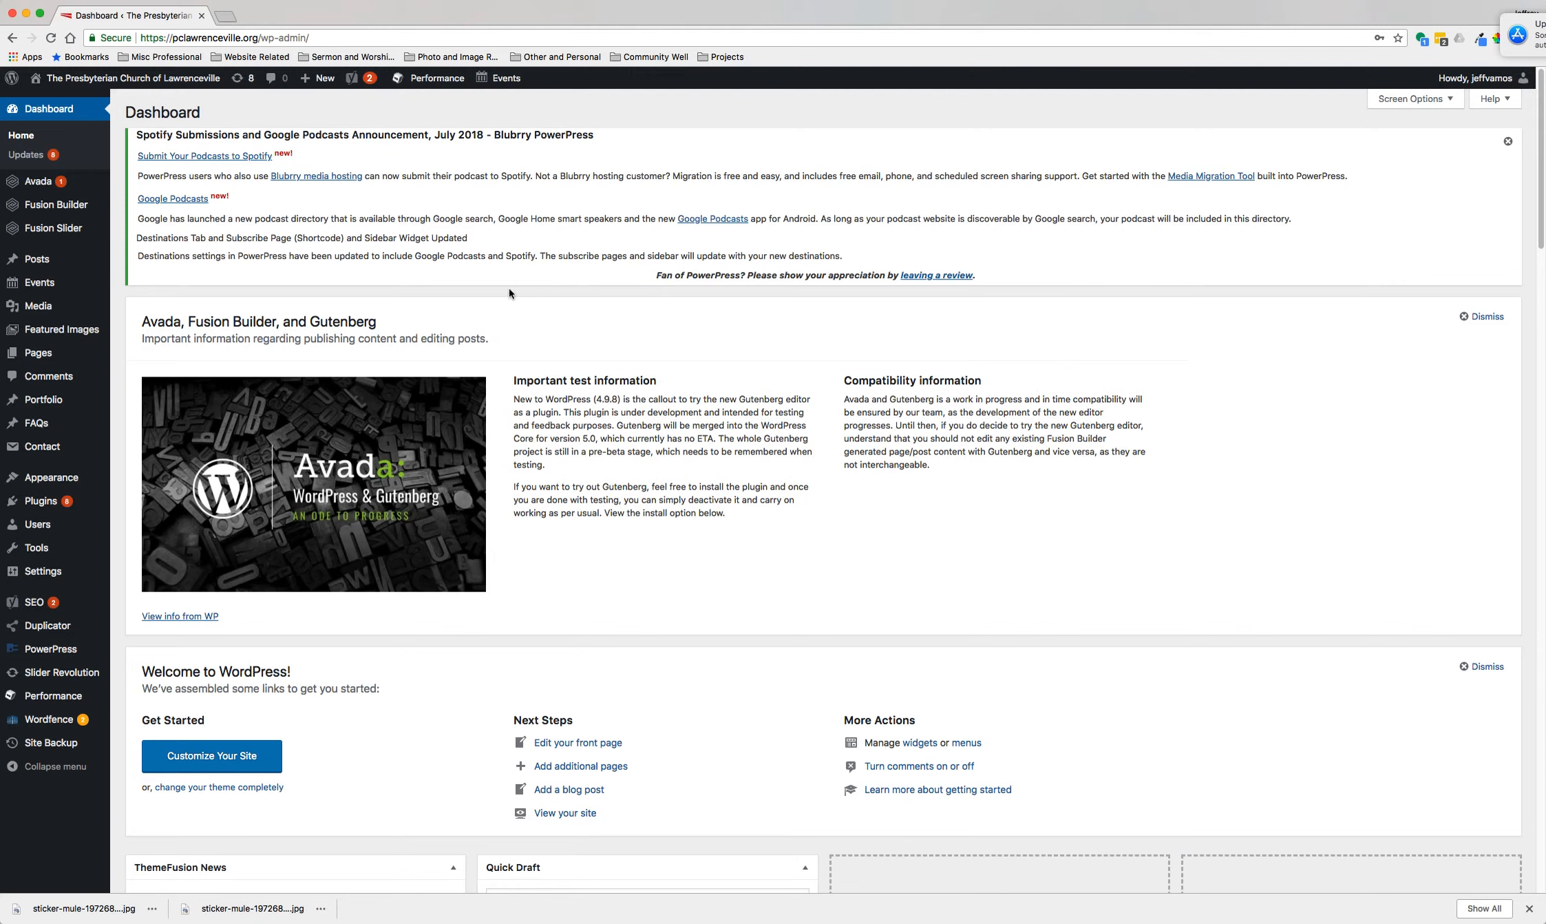
Step: Create a new post titled "Widget Festival Coming in November"
mouse_move(28, 264)
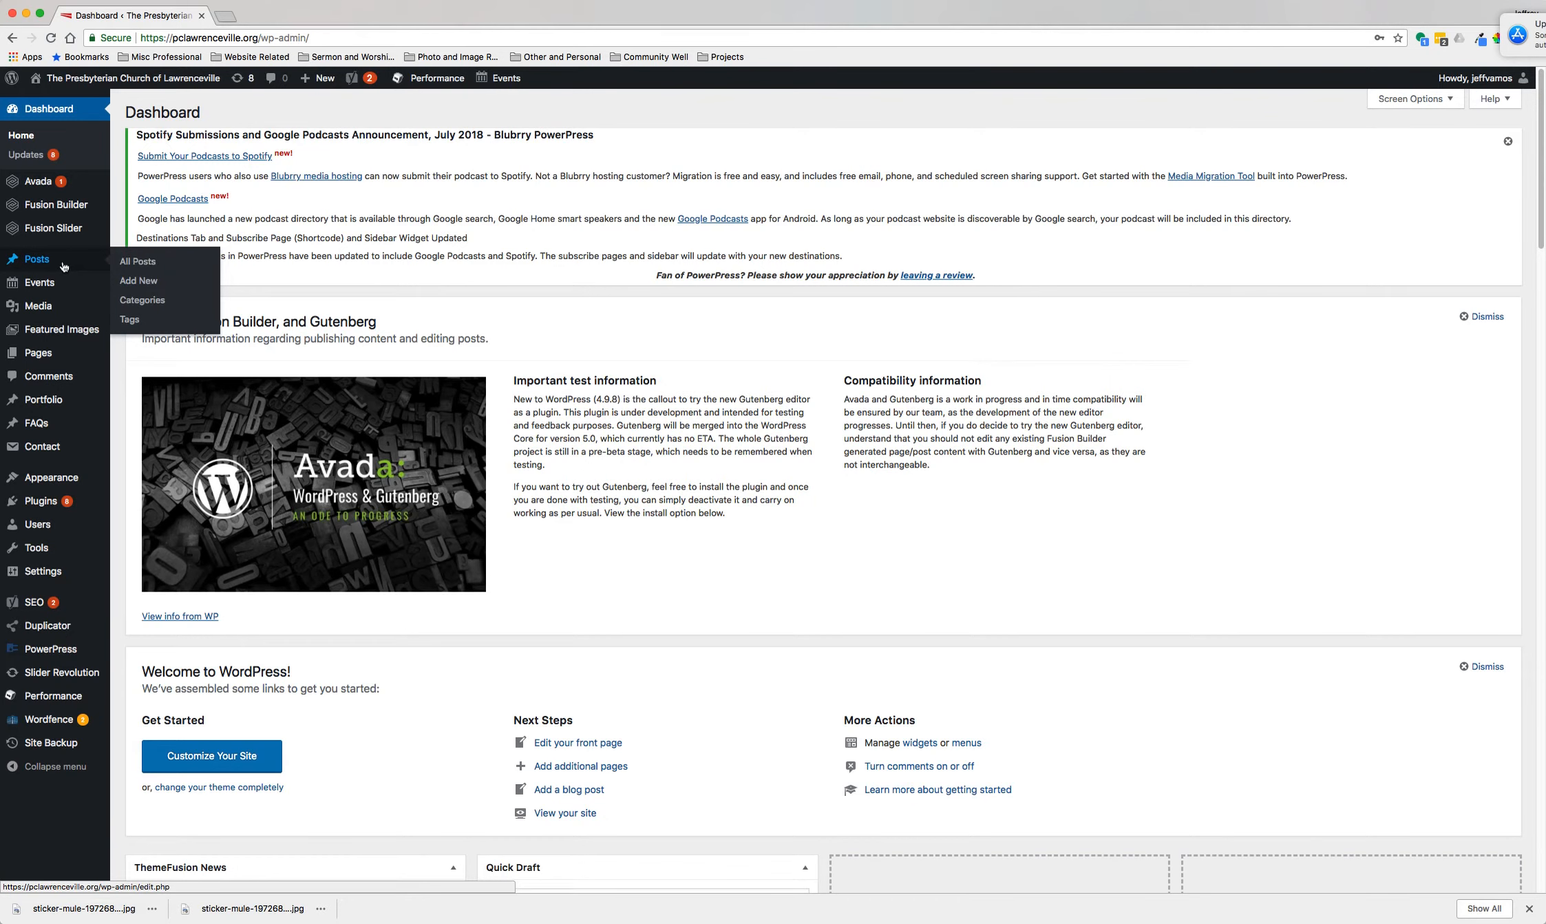
click(150, 282)
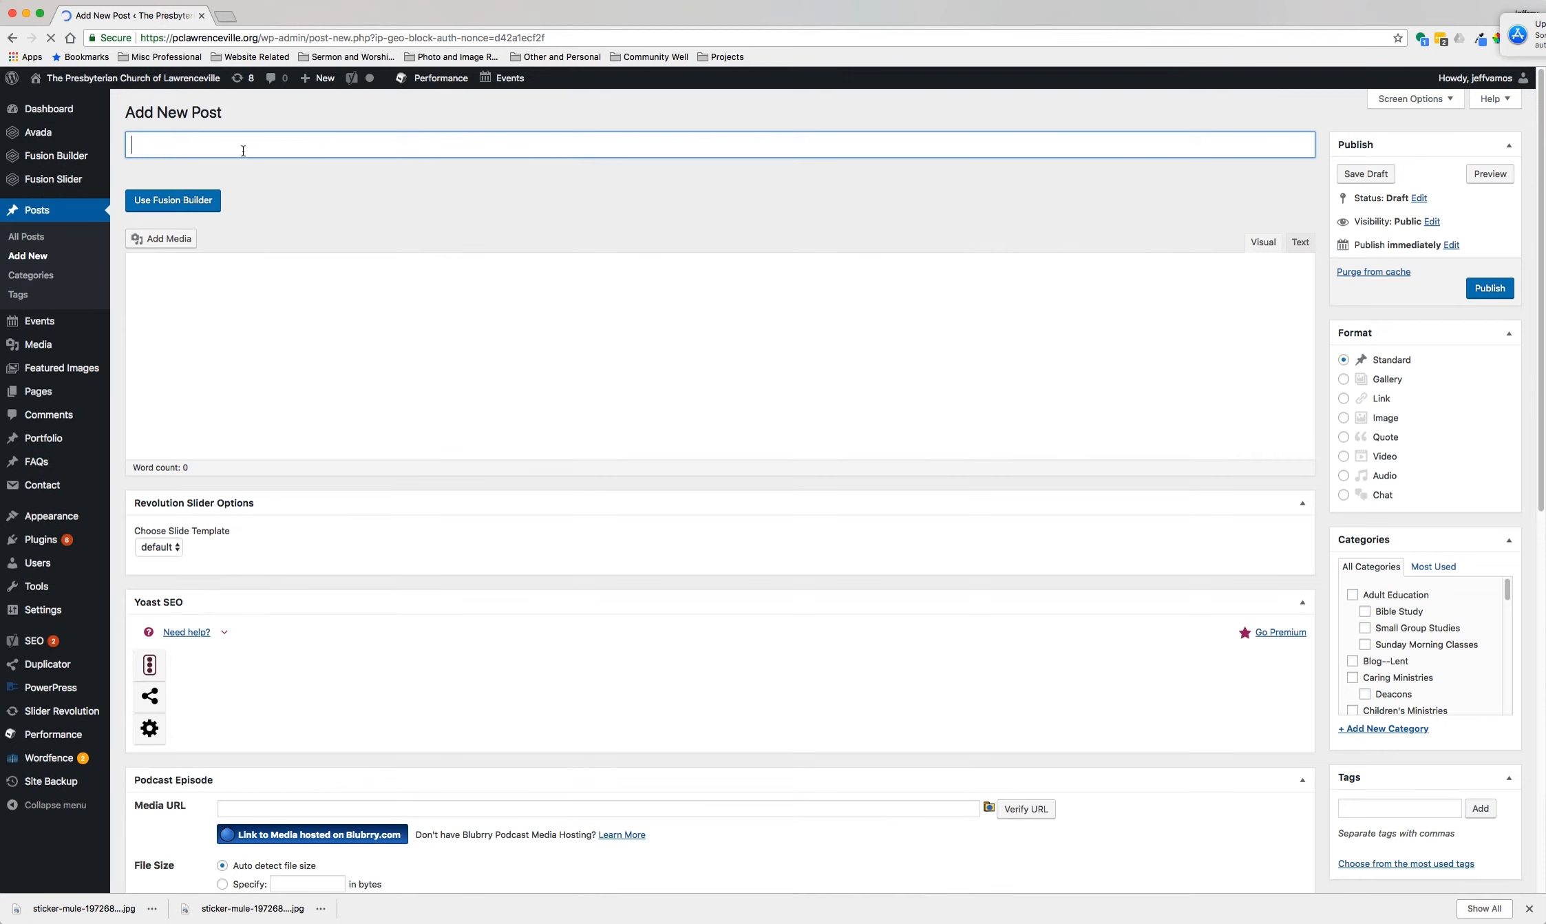
text(Widget Fe)
text(stival C)
text(omin in)
key(BackSpace)
key(BackSpace)
key(BackSpace)
text(g in November)
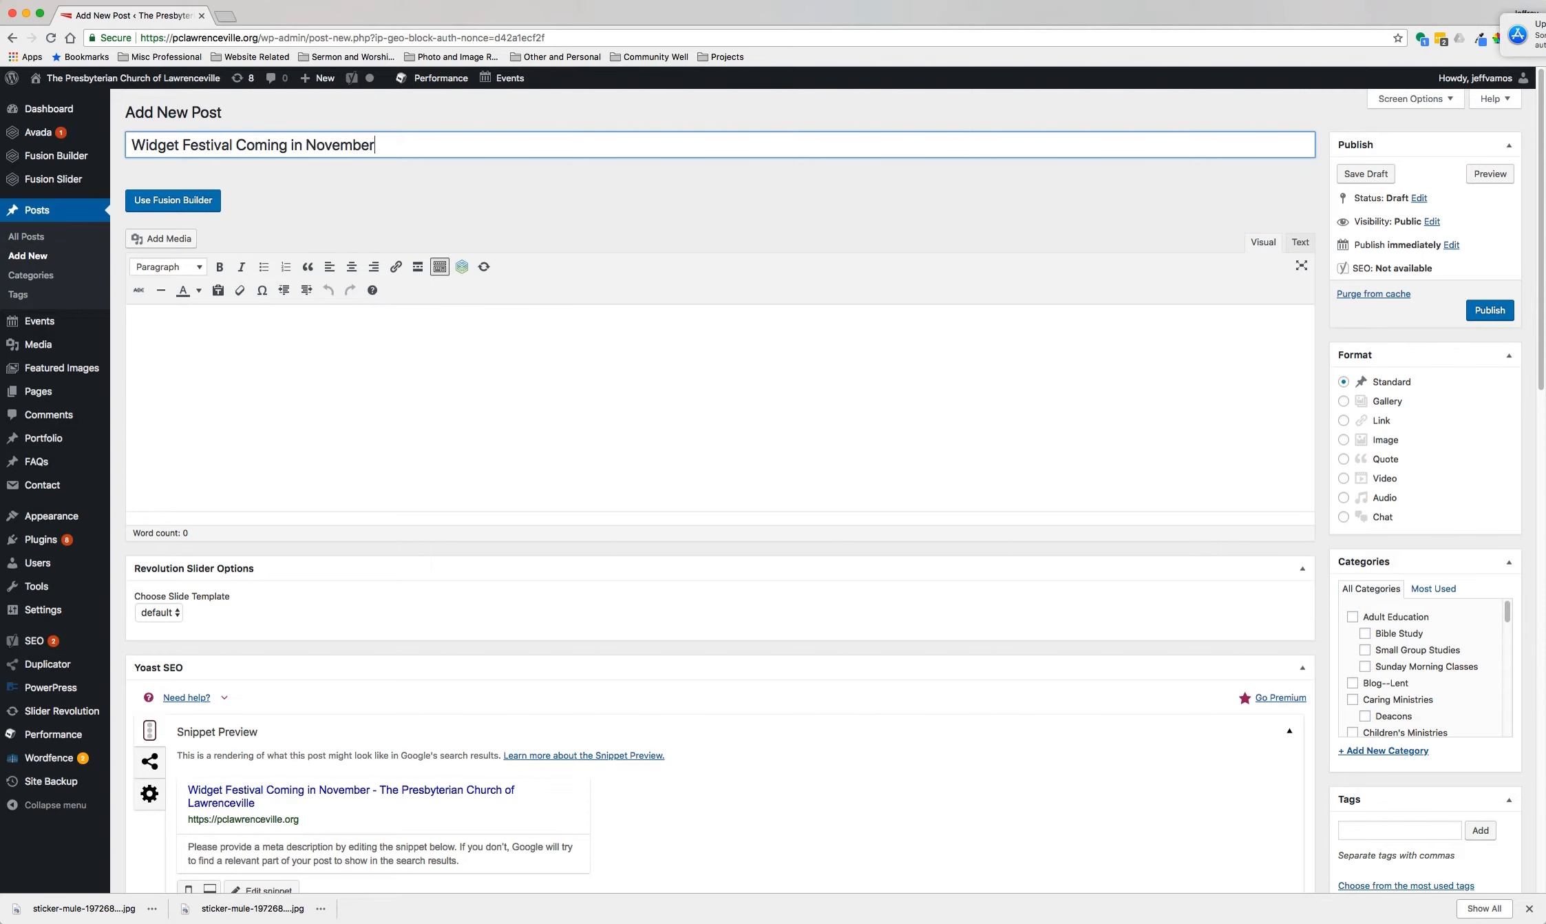
Step: Write "You won't want to miss it!" as the post body and add blank lines below it in the plain-text editing view
key(Tab)
text(You won't want to miss it!)
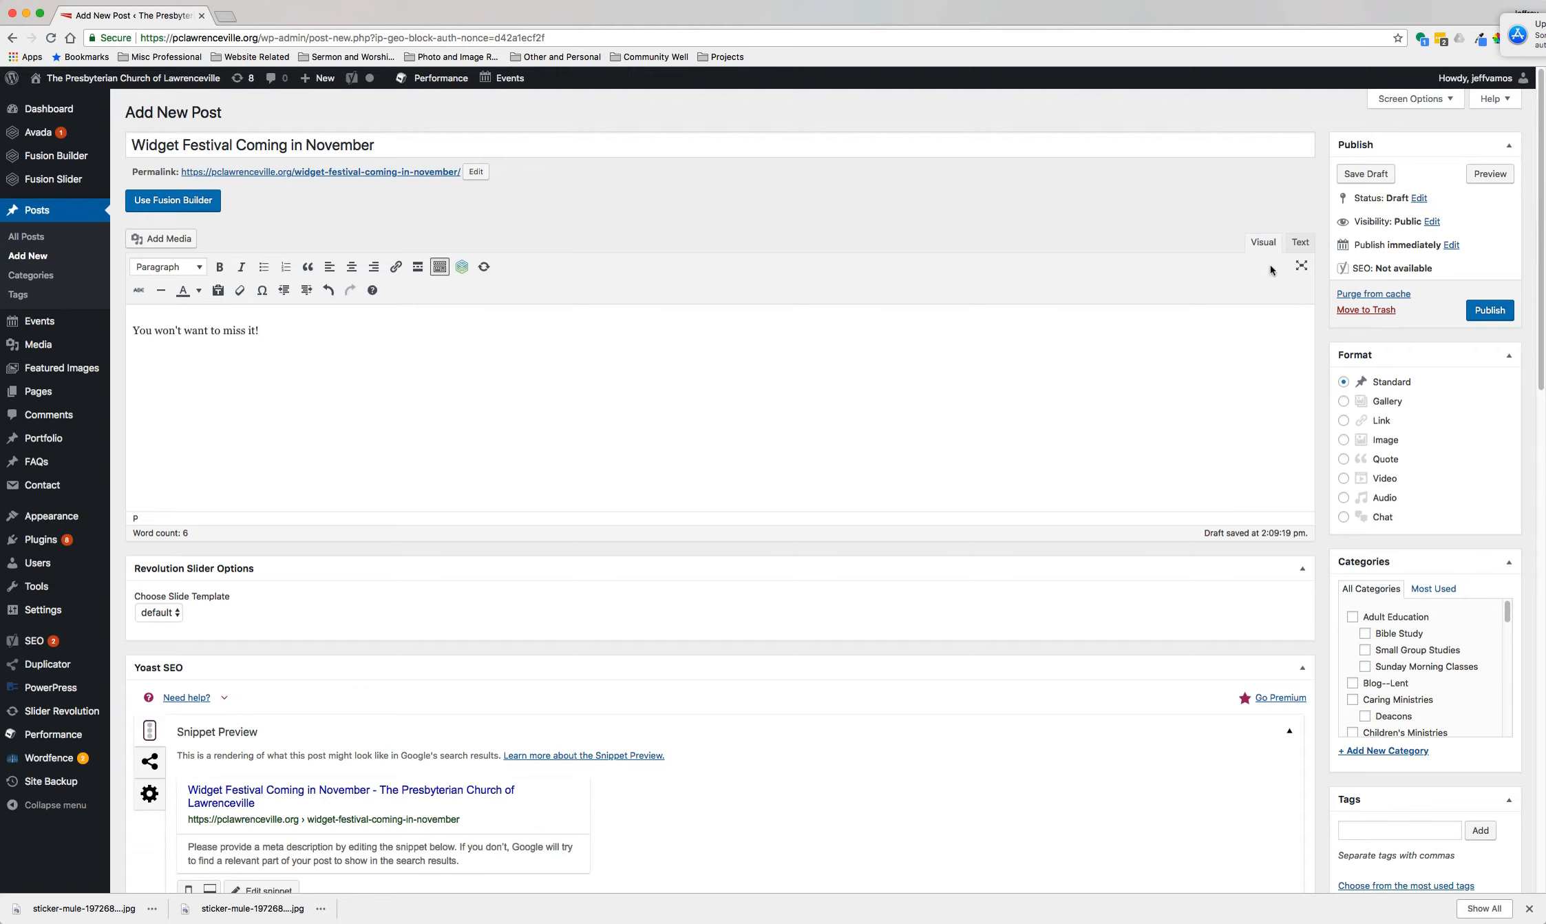
click(1300, 246)
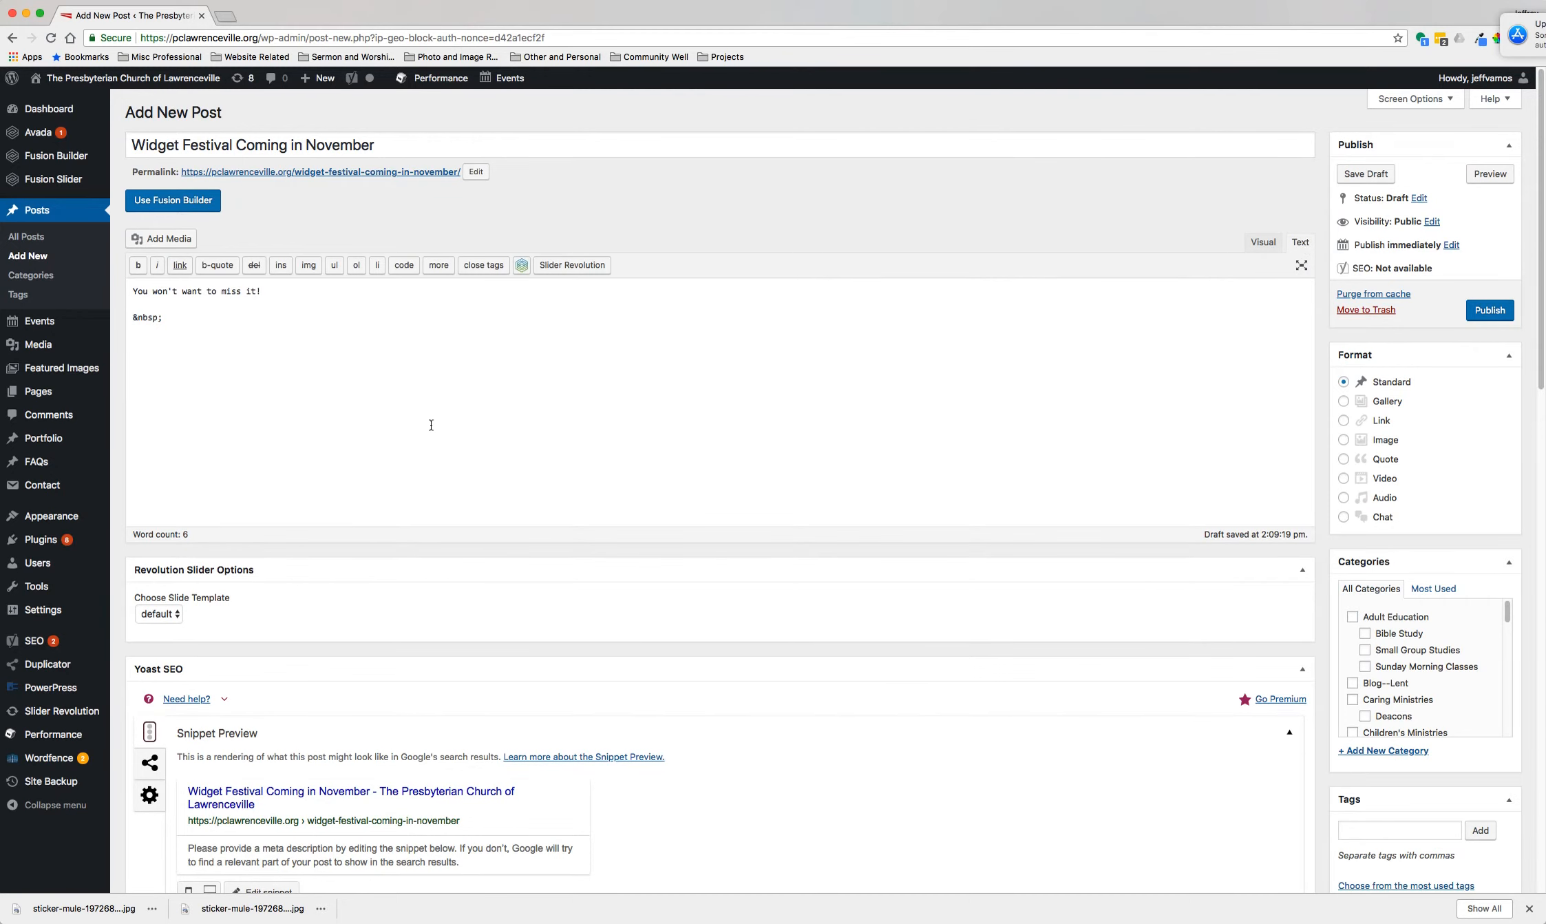
click(294, 293)
key(Return)
key(Return)
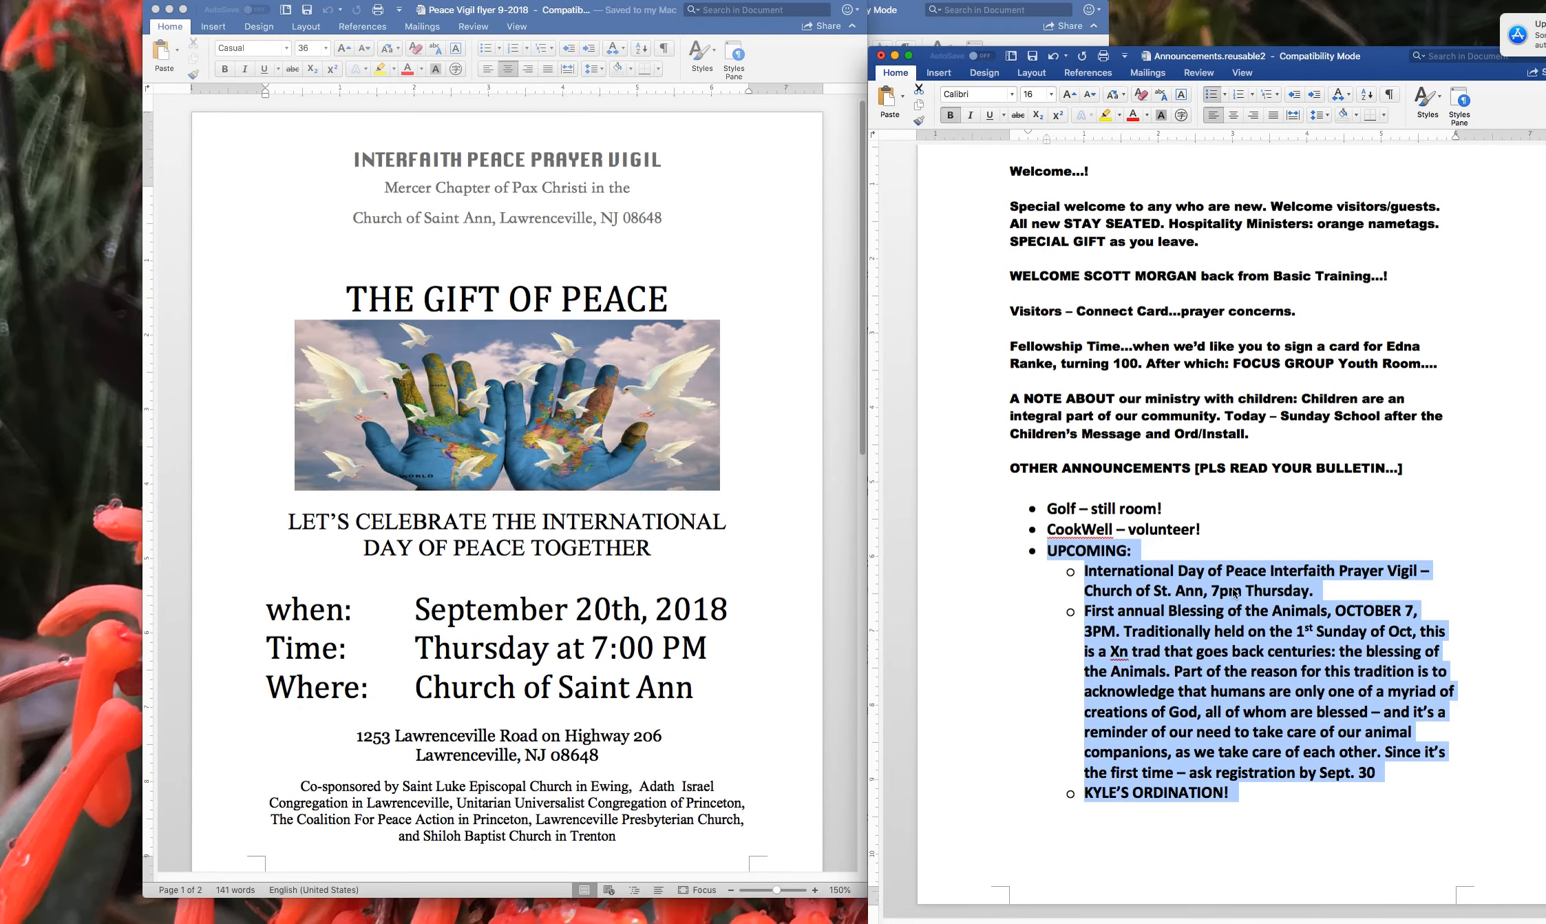
Step: Switch to Word and copy the UPCOMING list, including its sub-items, from the announcements document
click(1193, 651)
drag(1235, 793, 987, 563)
key(ctrl+Up)
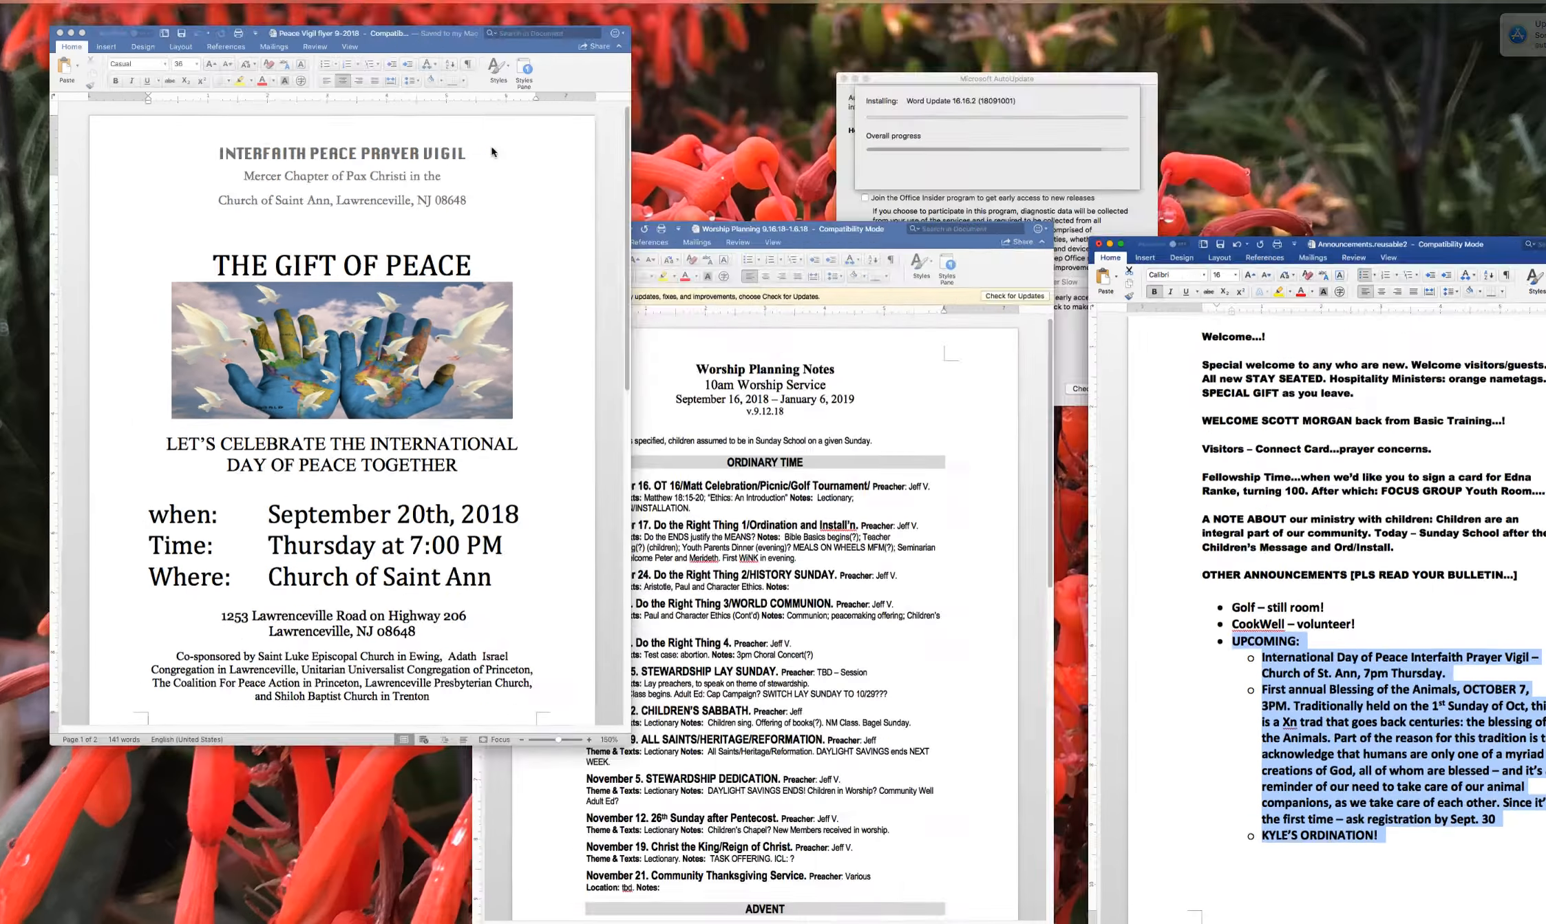
Step: Return to the WordPress post in the browser, paste the copied announcements below the first line, and switch back to the visual editing view
click(741, 36)
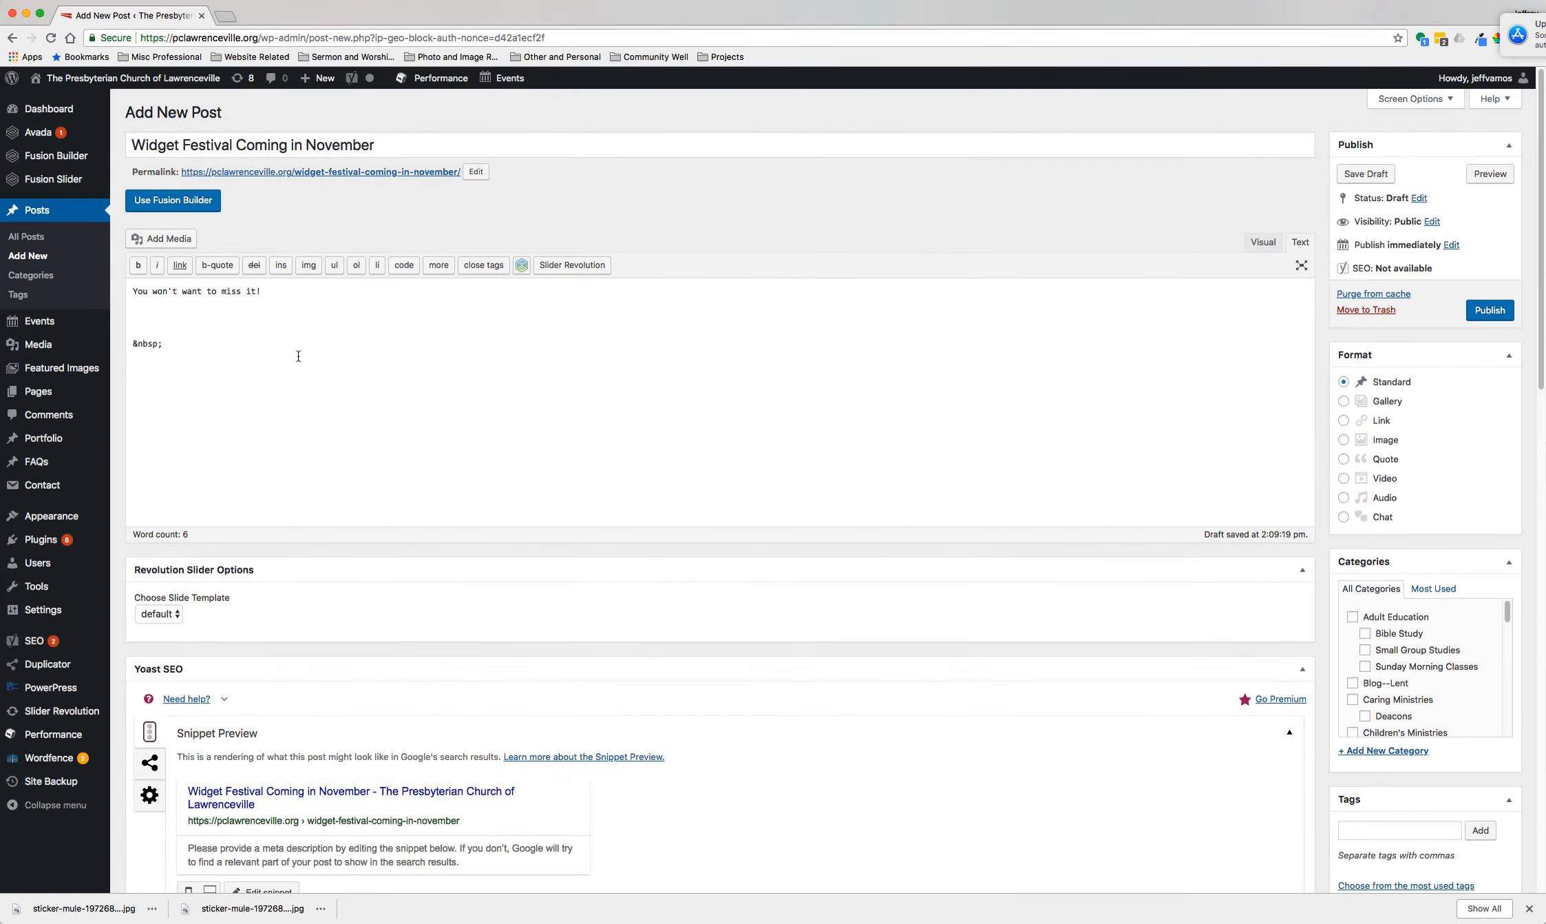
text(•	UPCOMING: o	International Day of Peace Interfaith Prayer Vigil – Church of St. Ann, 7pm Thursday. o	First annual Blessing of the Animals, OCTOBER 7, 3PM. Traditionally held on the 1st Sunday of Oct, this is a Xn trad that goes back centuries: the blessing of the Animals. Part of the reason for this tradition is to acknowledge that humans are only one of a myriad of creations of God, all of whom are blessed – and it’s a reminder of our need to take care of our animal companions, as we take care of each other. Since it’s the first time – ask registration by Sept. 30 o	KYLE’S ORDINATION!)
click(1263, 242)
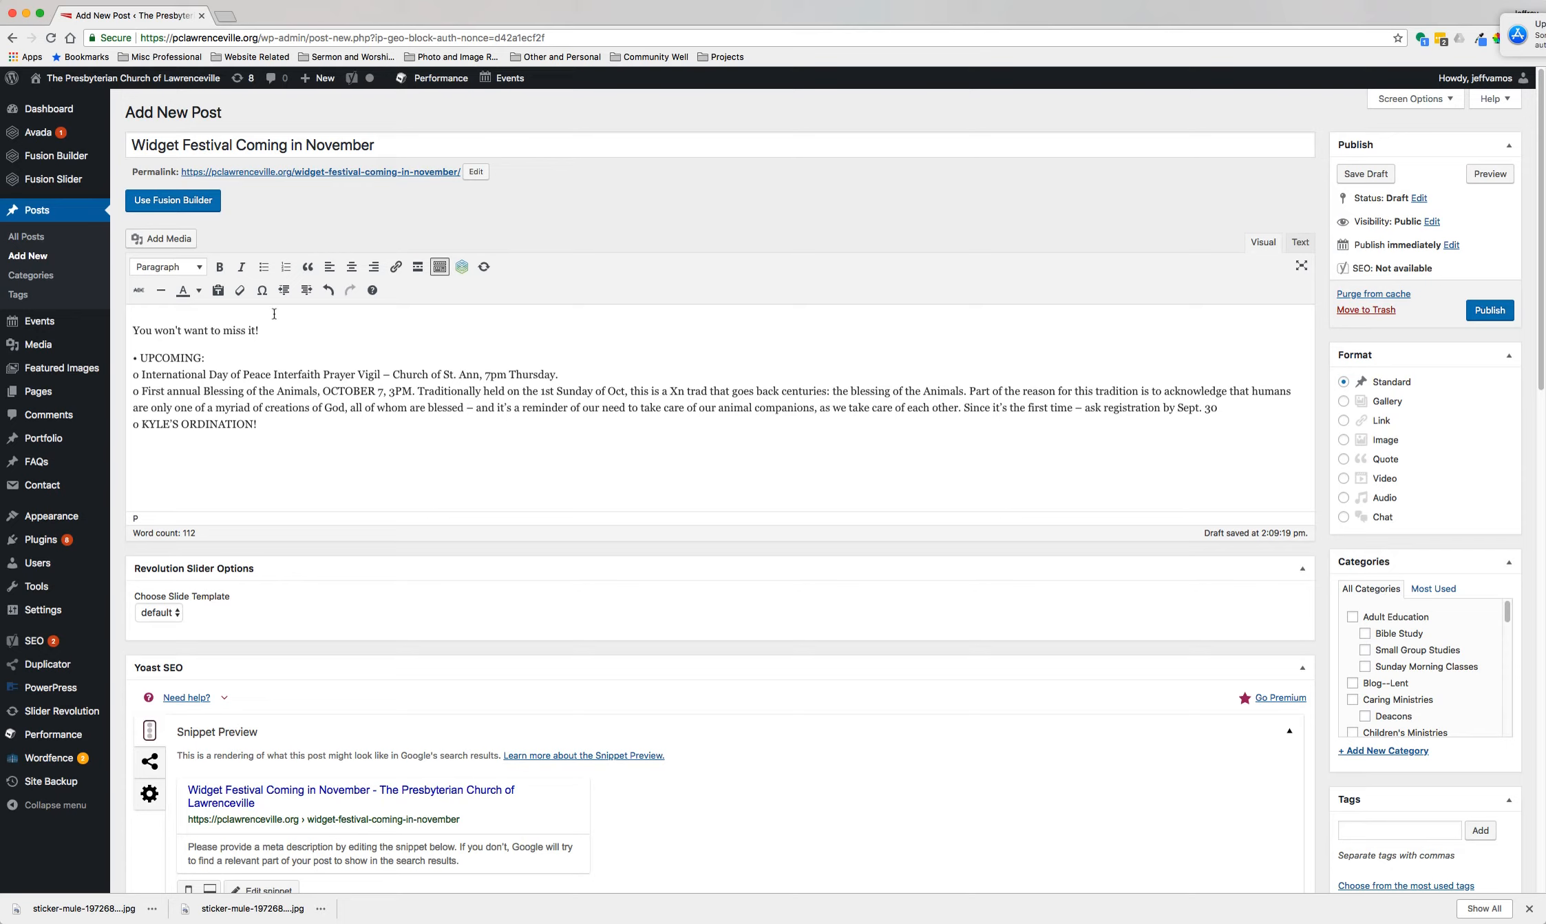
Step: Open the bookmarked Unsplash site in a new browser tab and search its photos for "widget"
click(225, 16)
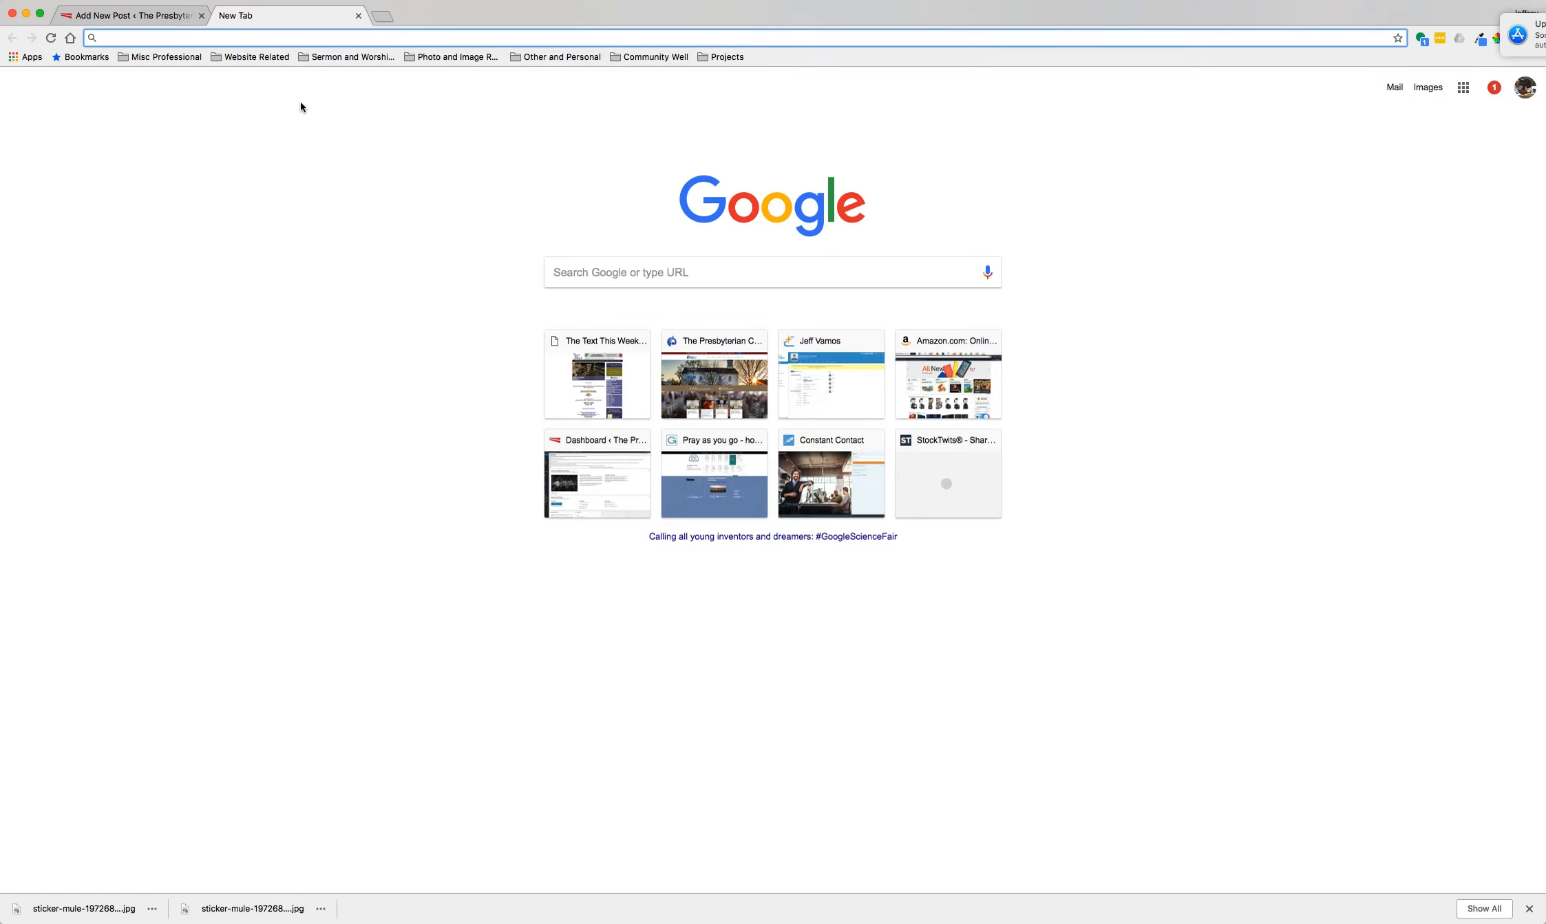
click(457, 58)
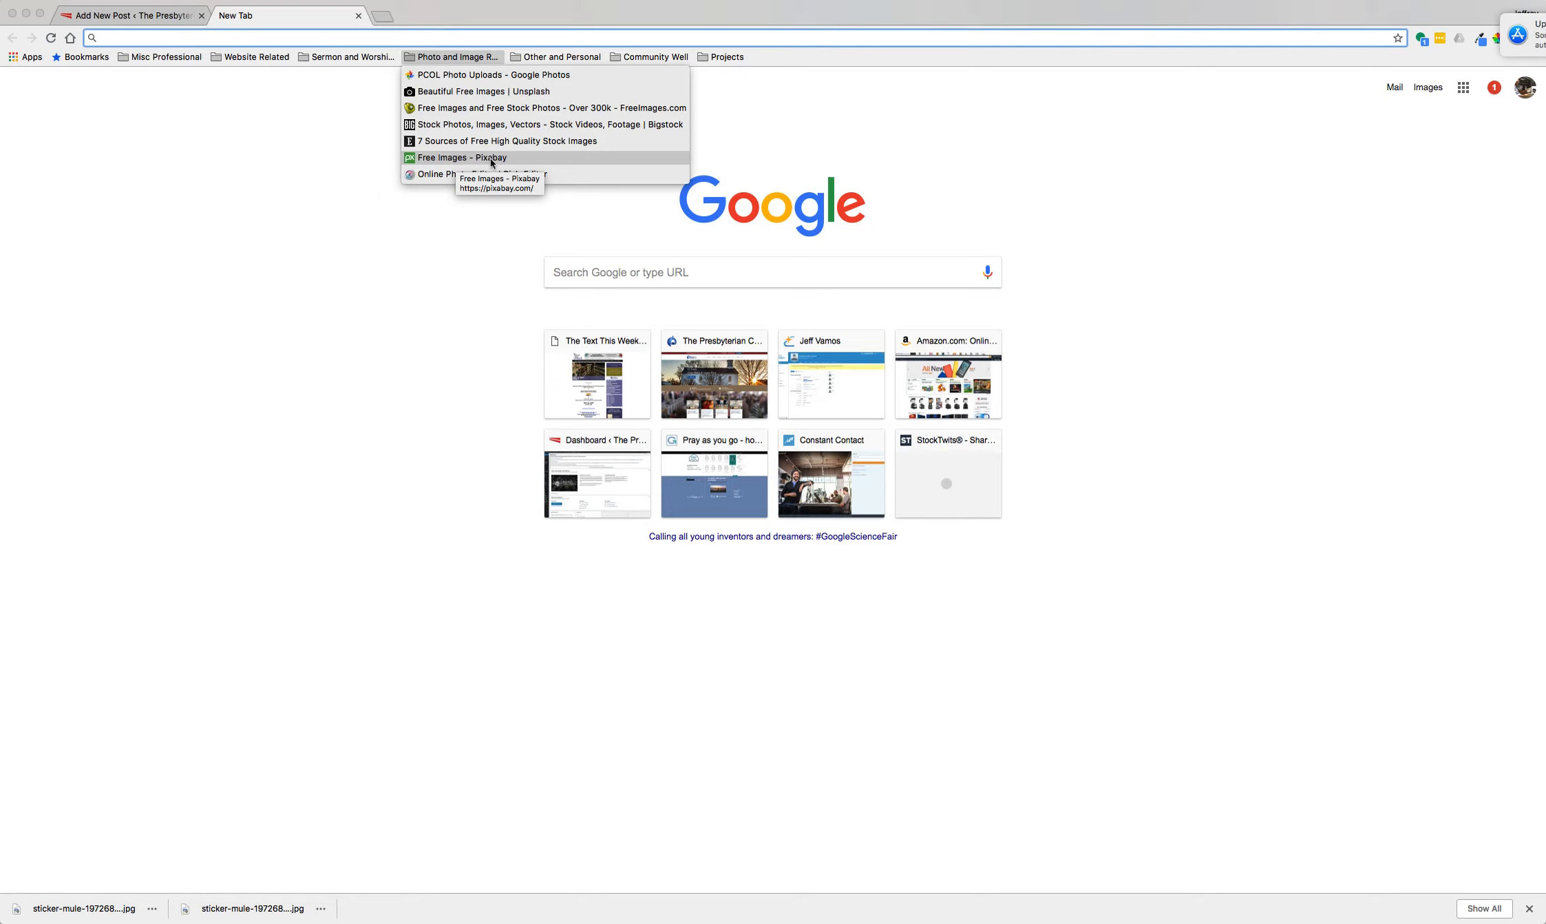
click(459, 92)
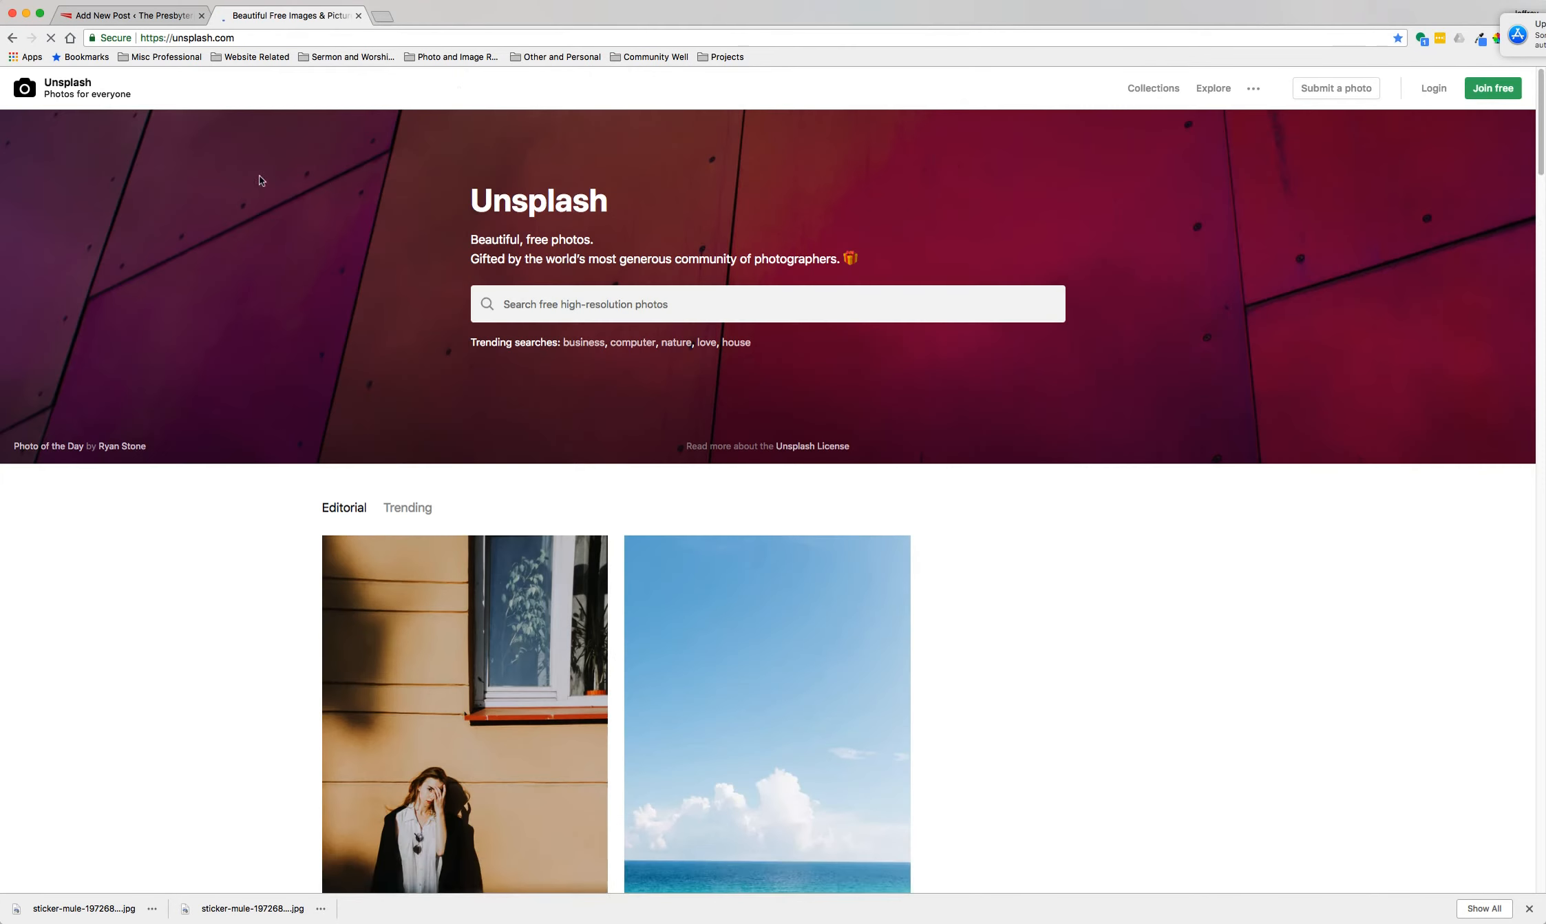
click(568, 309)
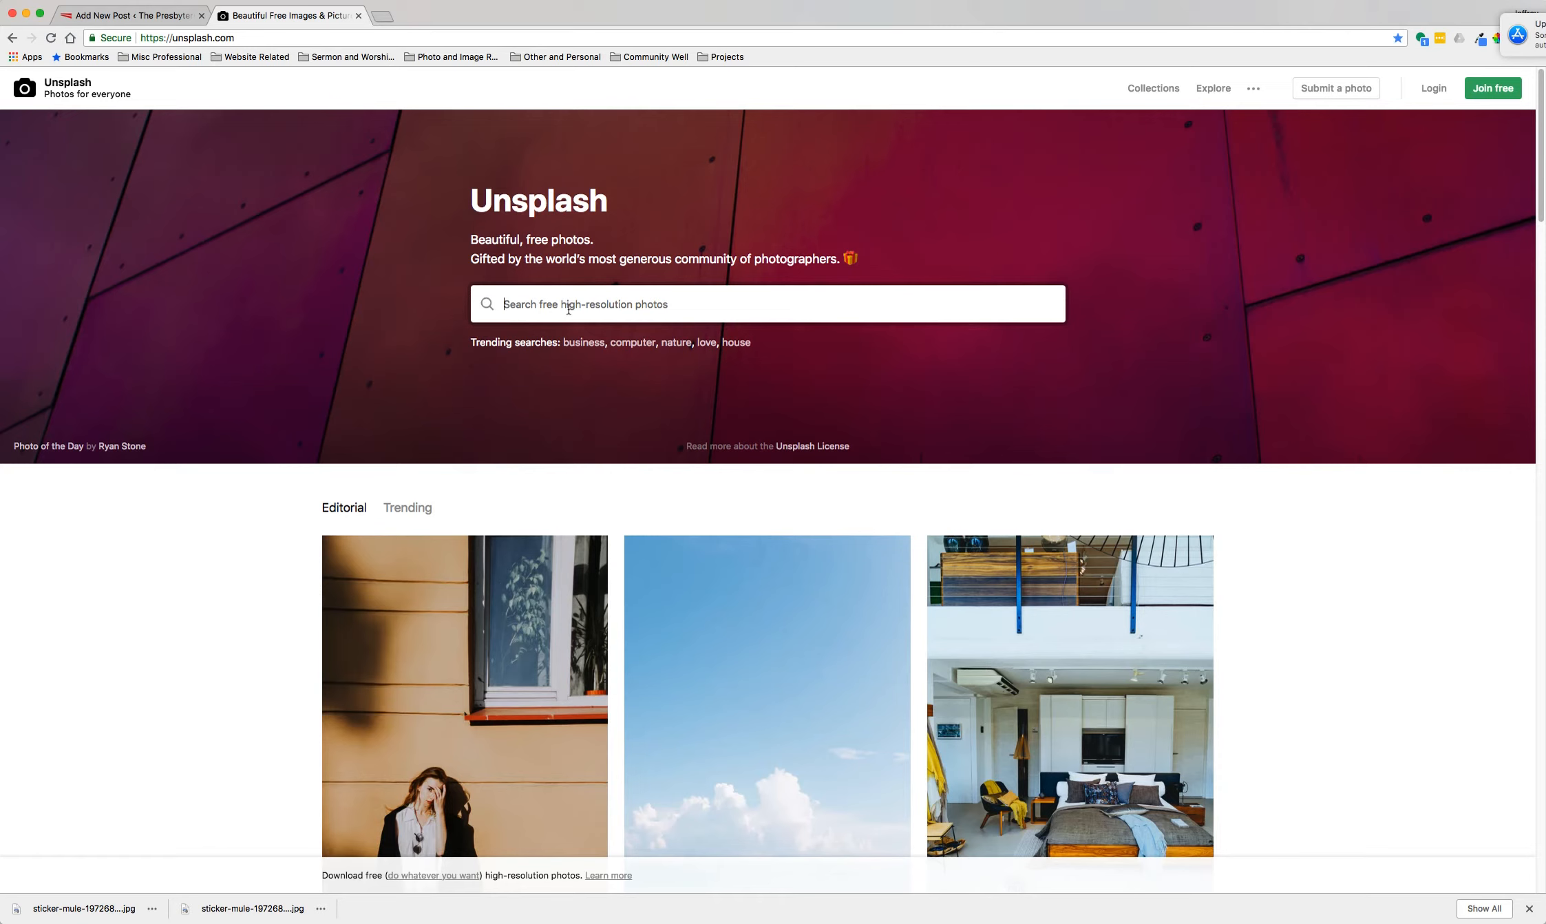
text(widget)
key(Return)
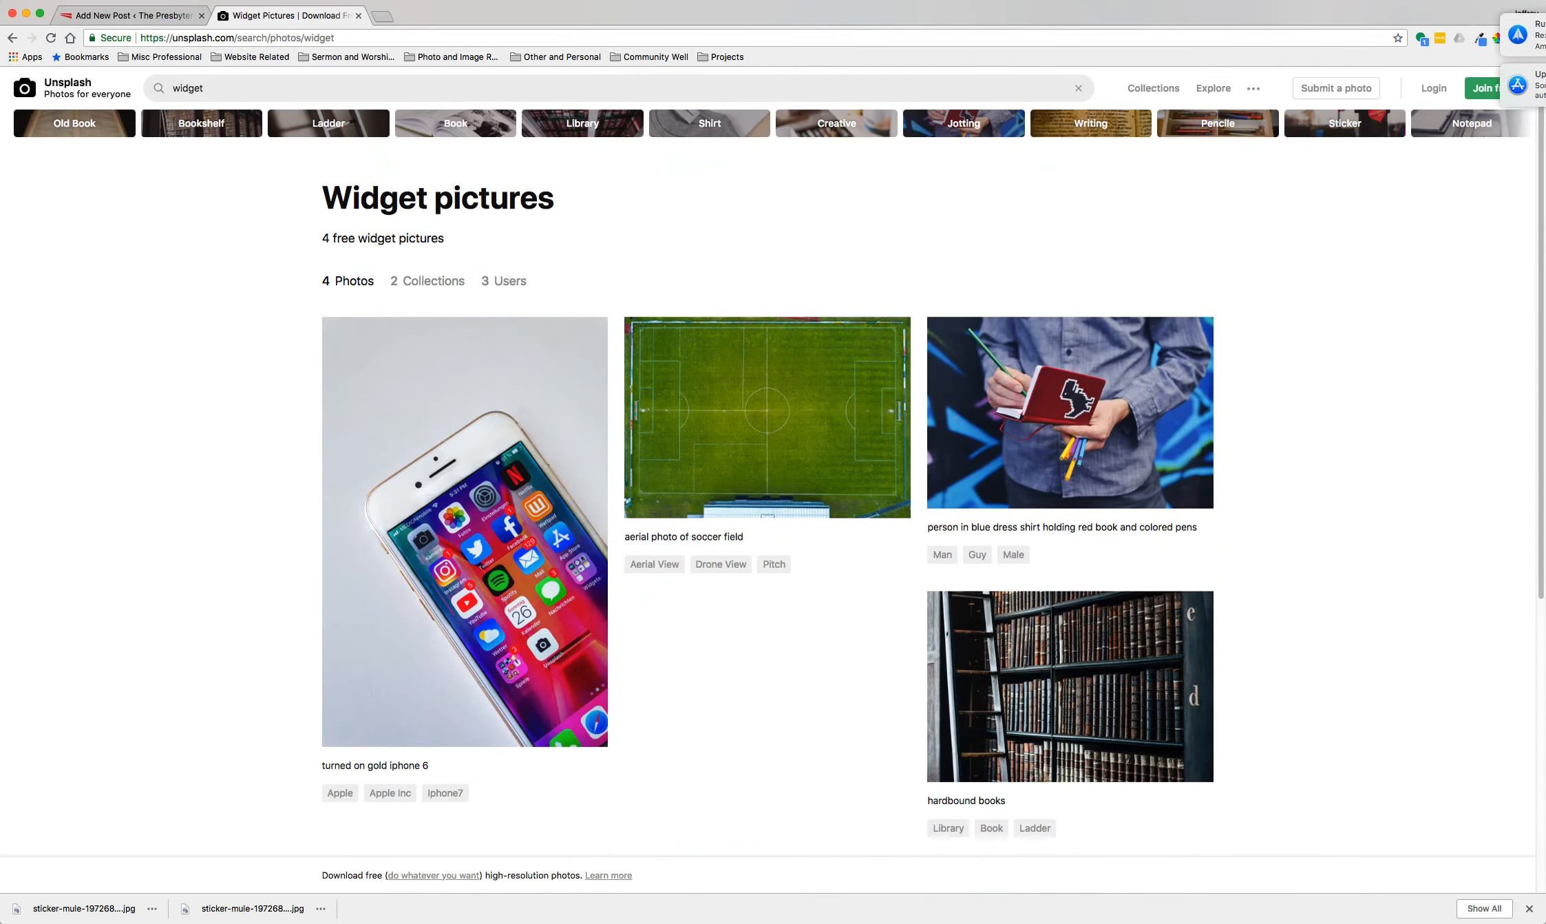
Step: Download the free photo of hardbound books on library shelves and dismiss the photographer credit notice
scroll(771, 659, down, 5)
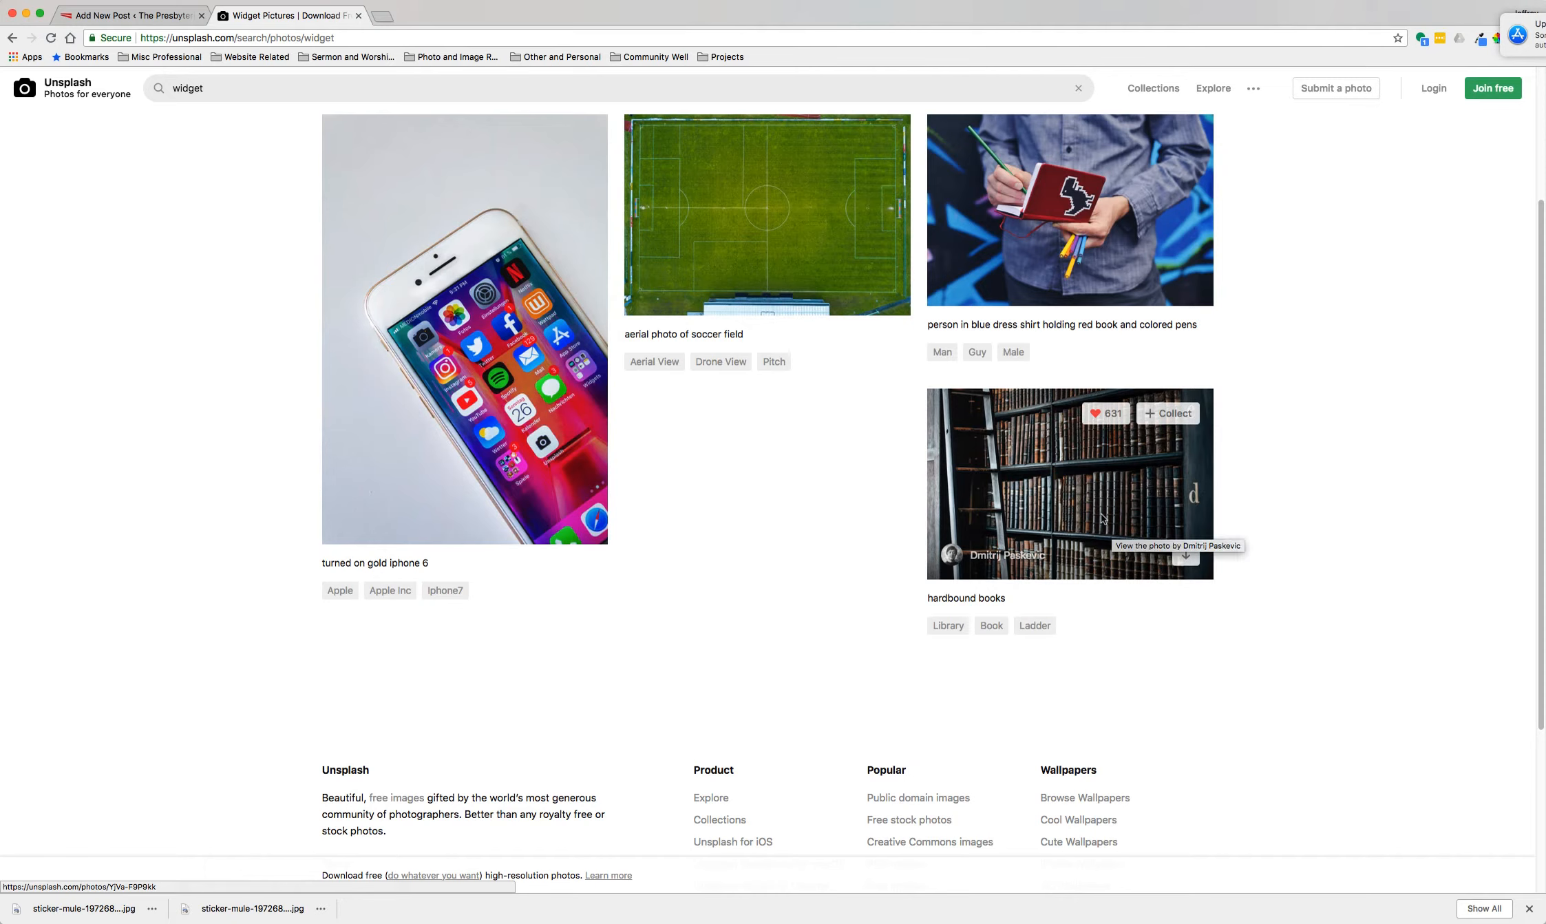
click(1098, 508)
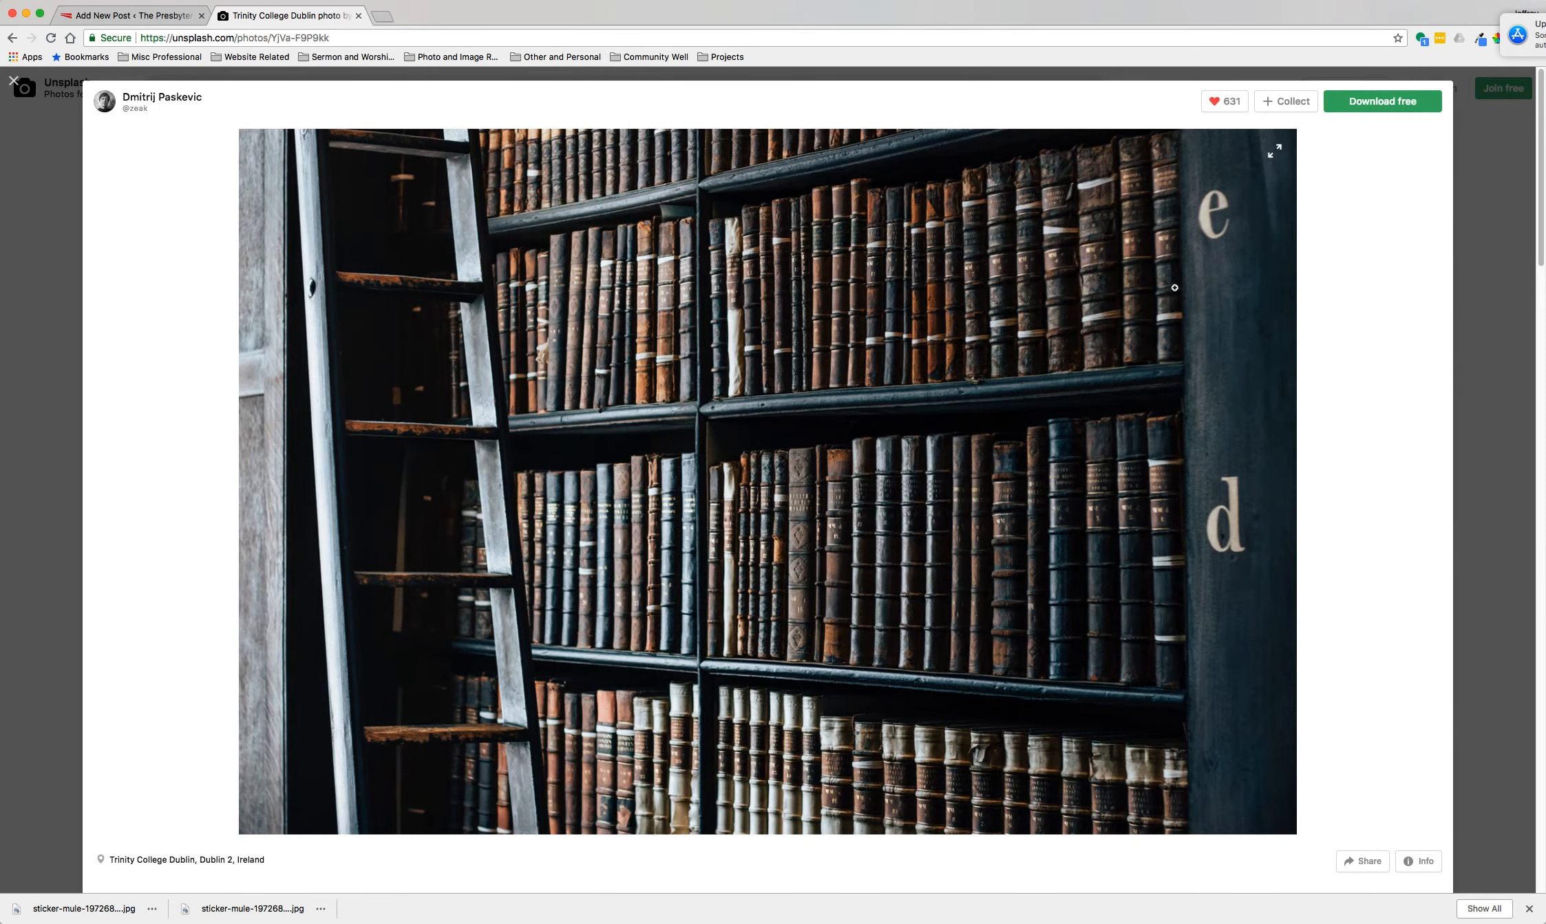
click(1388, 105)
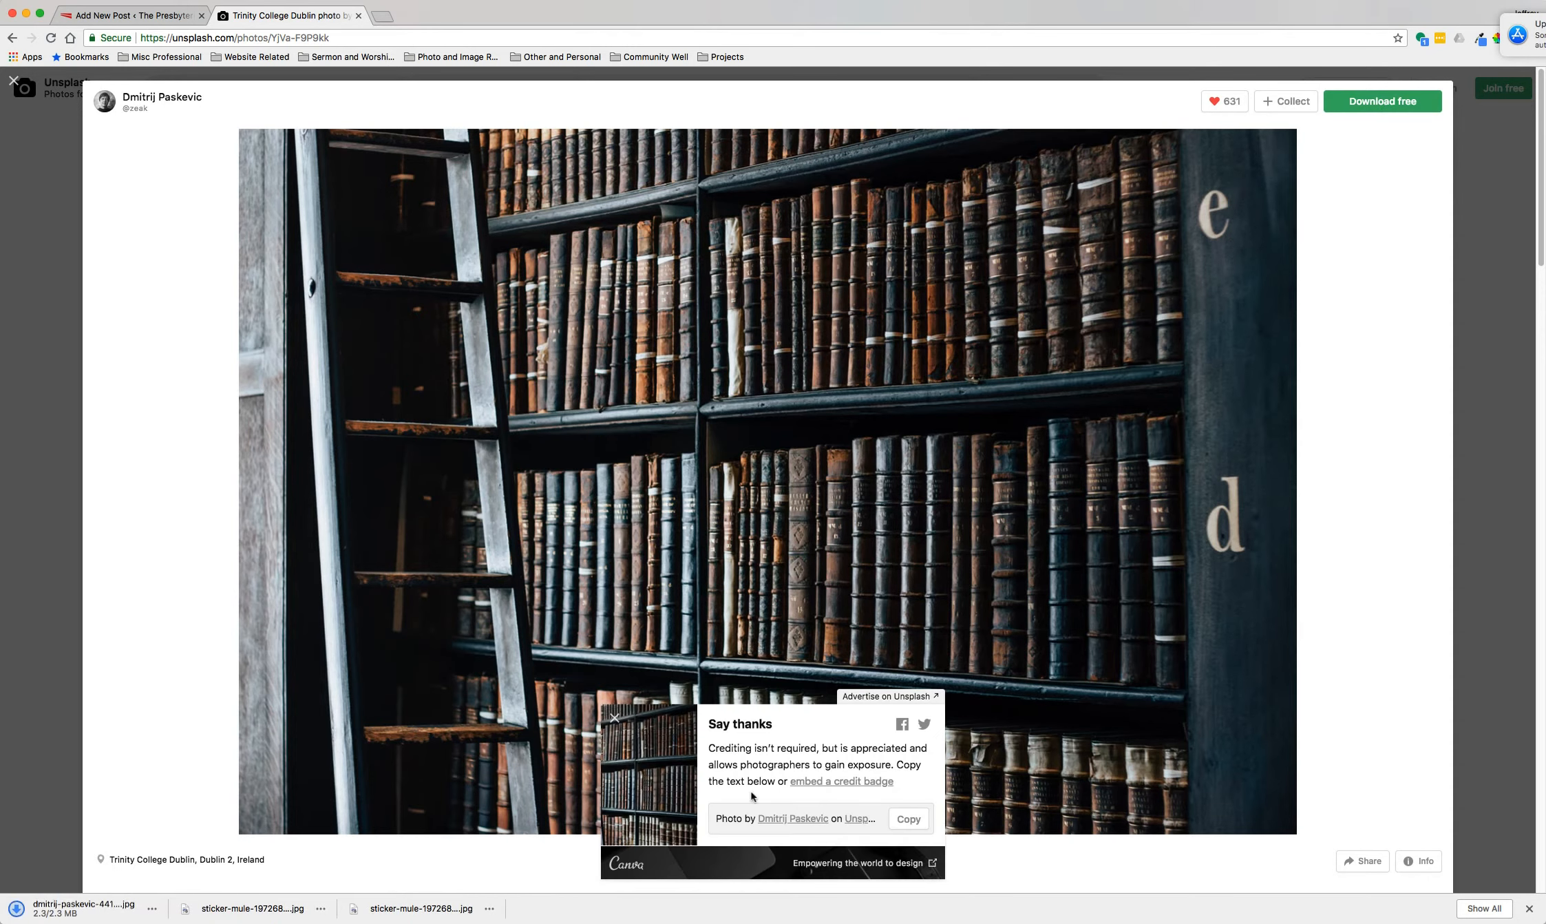
click(615, 718)
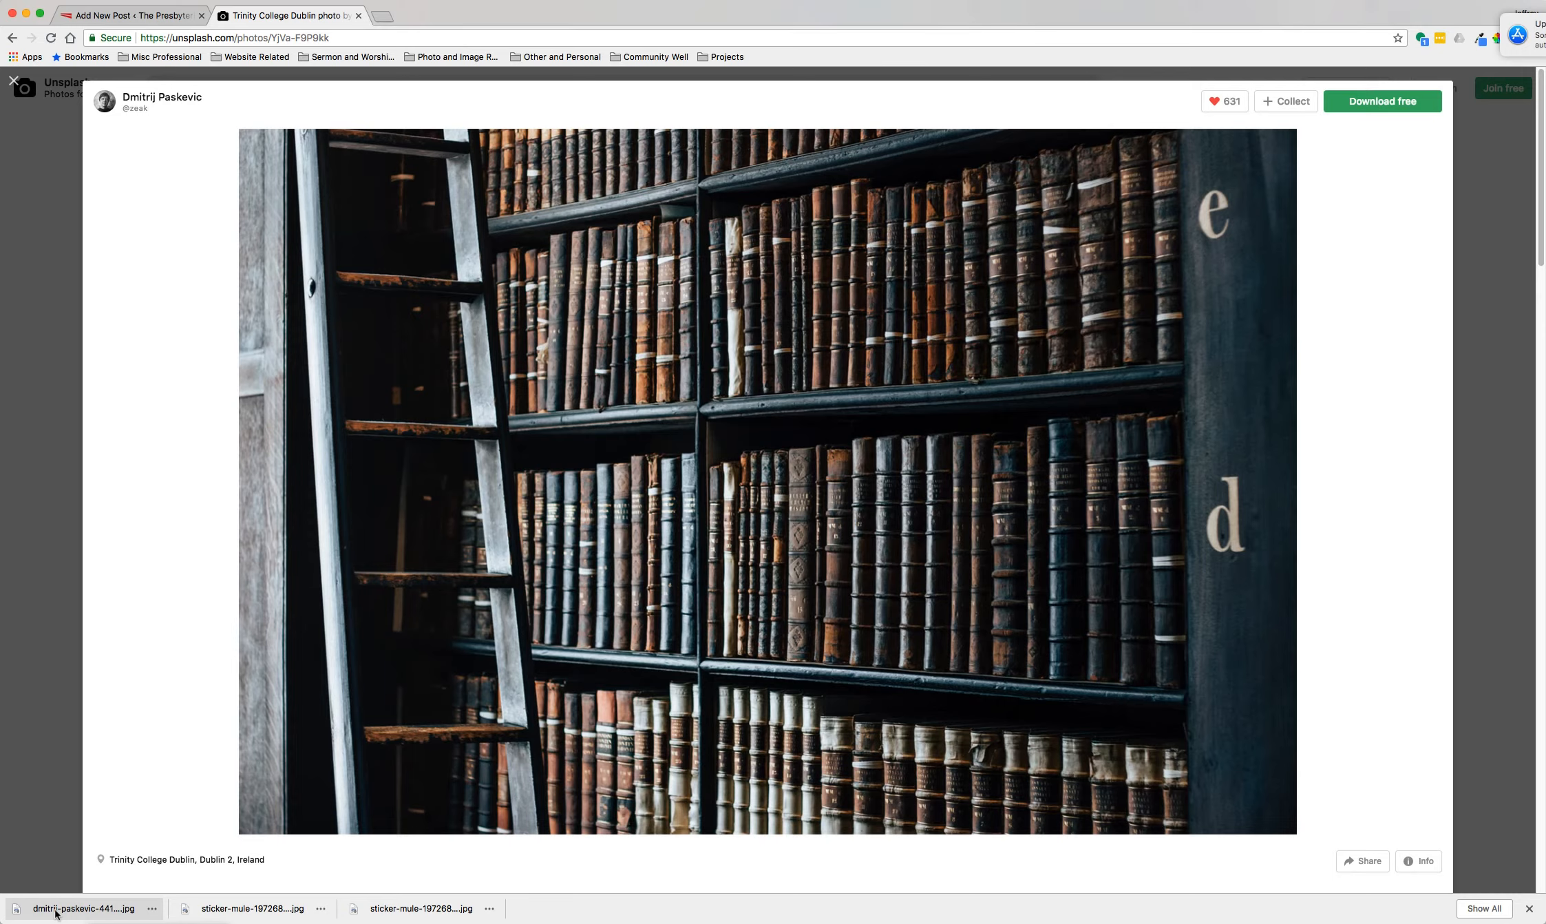
Step: Open the downloaded book photo in Preview, shrink its window, and rename the file WidgetPhoto.jpg
click(75, 908)
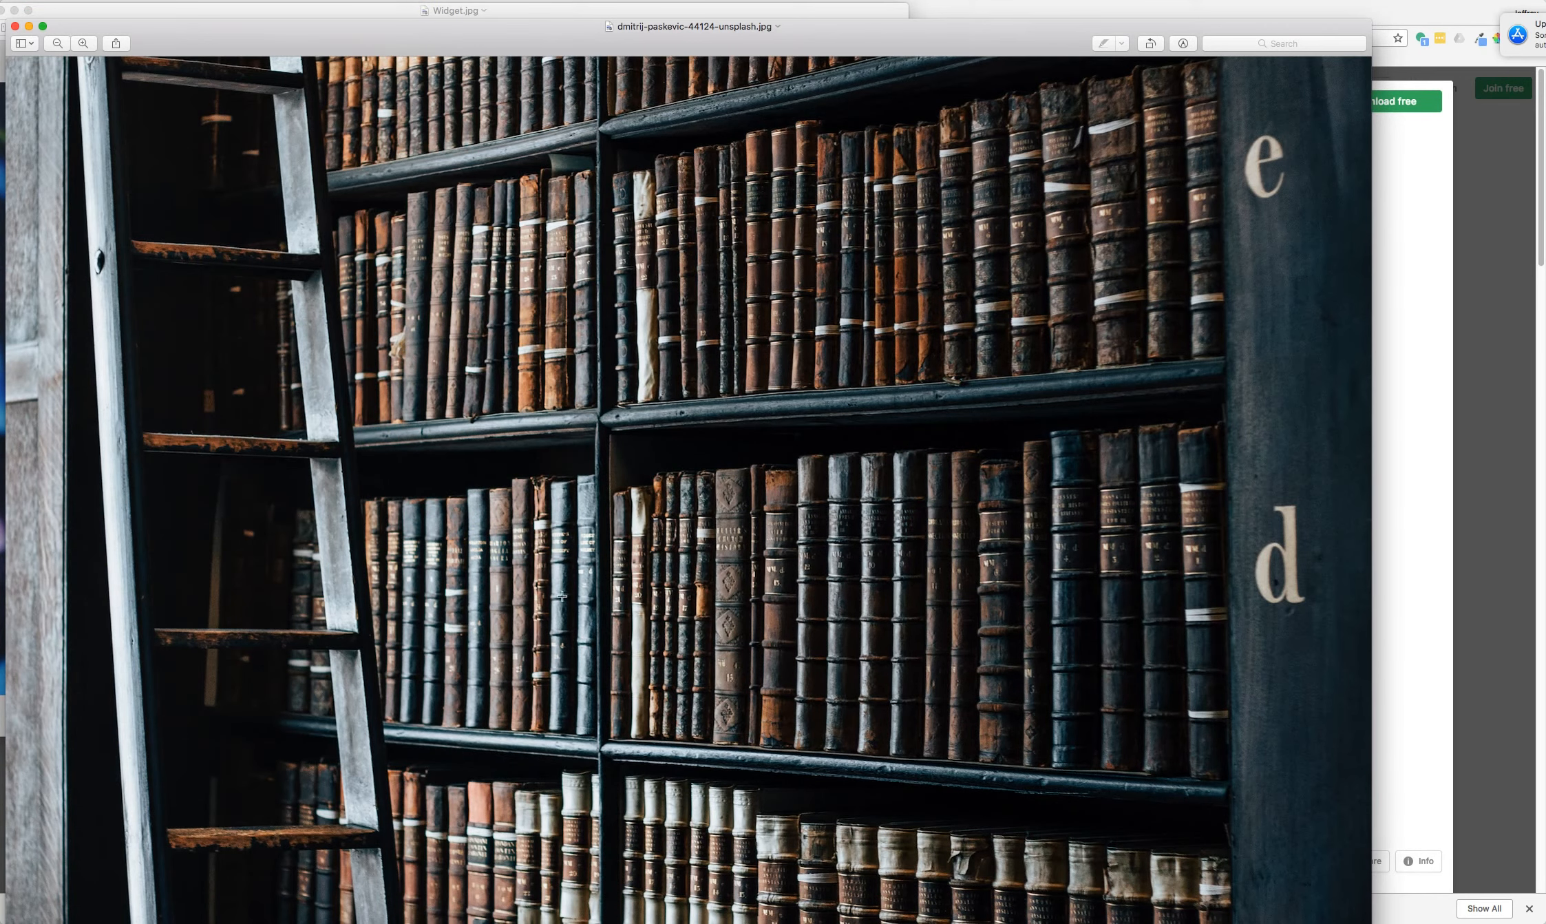
drag(1370, 922, 940, 788)
click(563, 26)
click(608, 55)
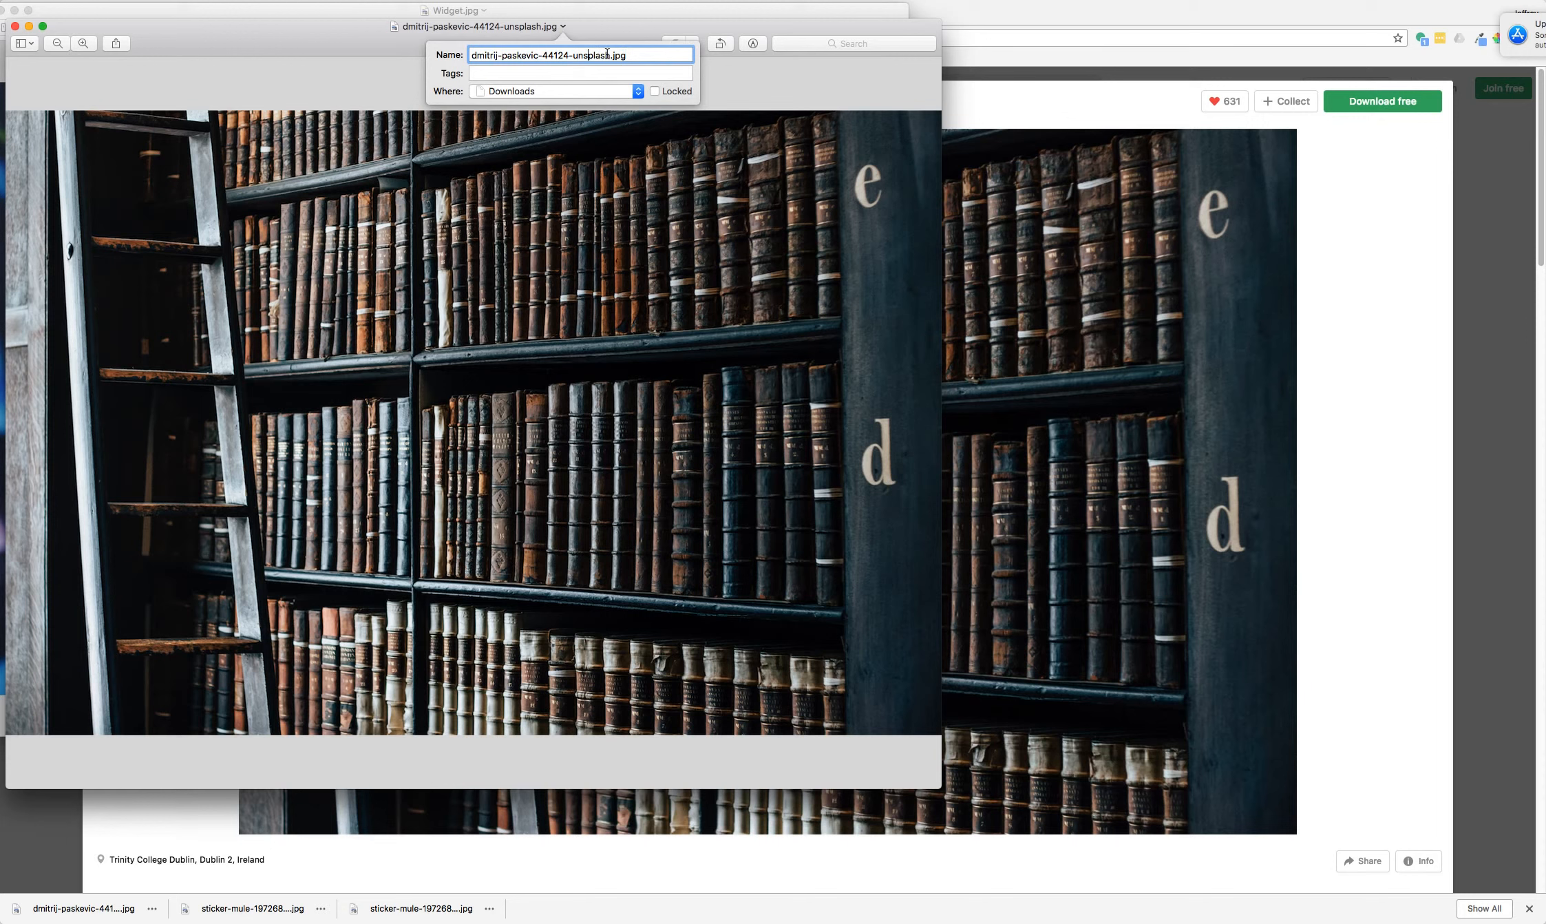
drag(609, 55, 446, 53)
text(Widget)
text(Photo)
Step: Move the renamed photo to the Misc images folder and close both open image windows
click(539, 92)
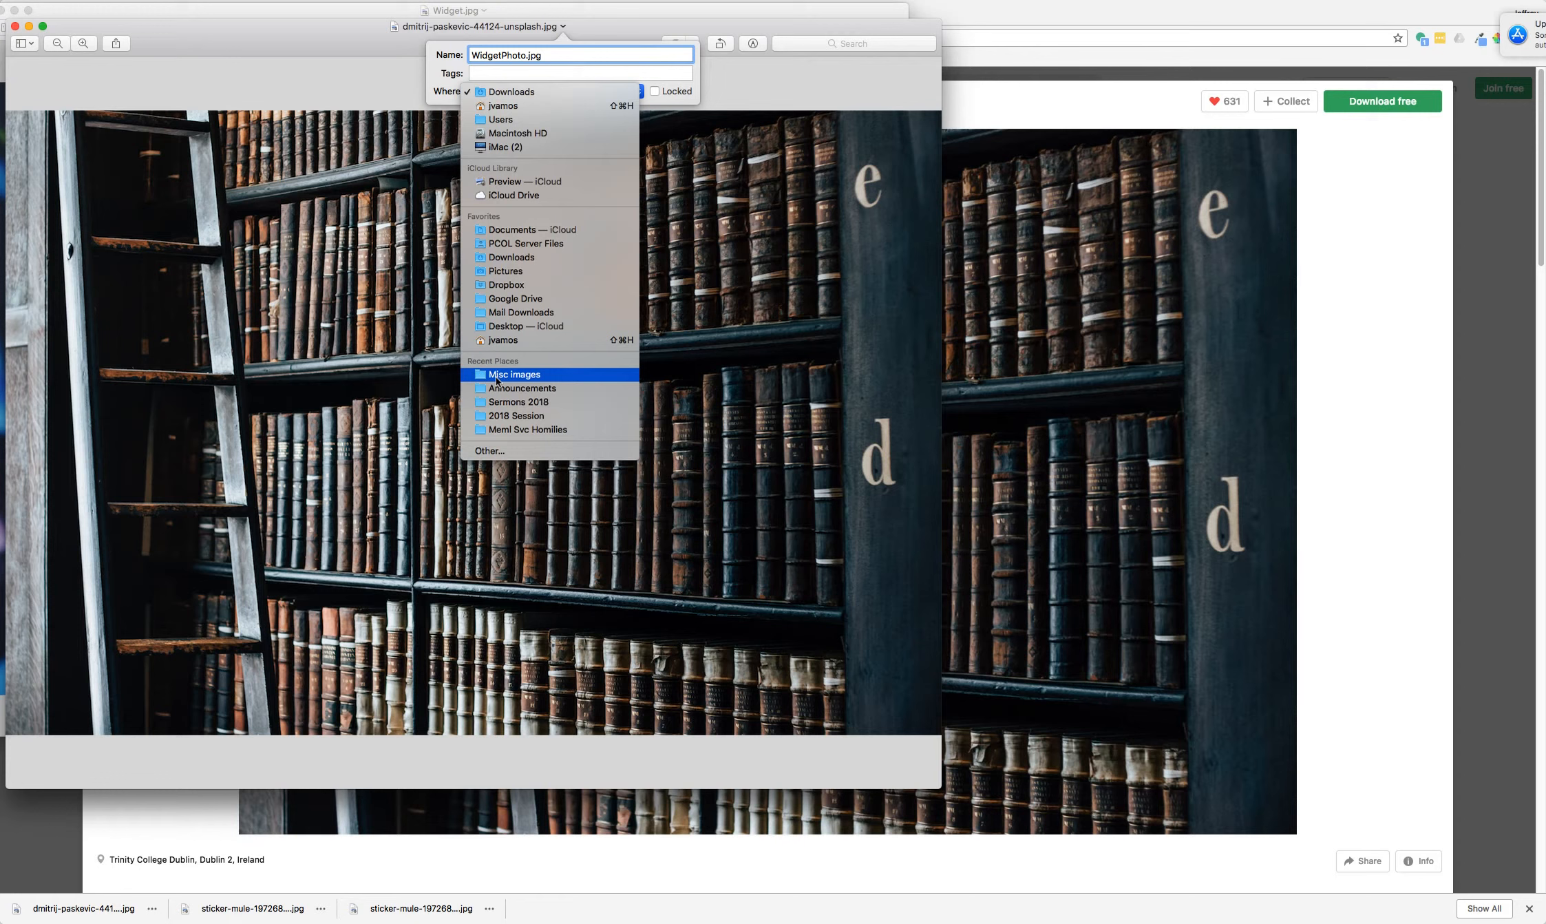
click(544, 376)
click(266, 77)
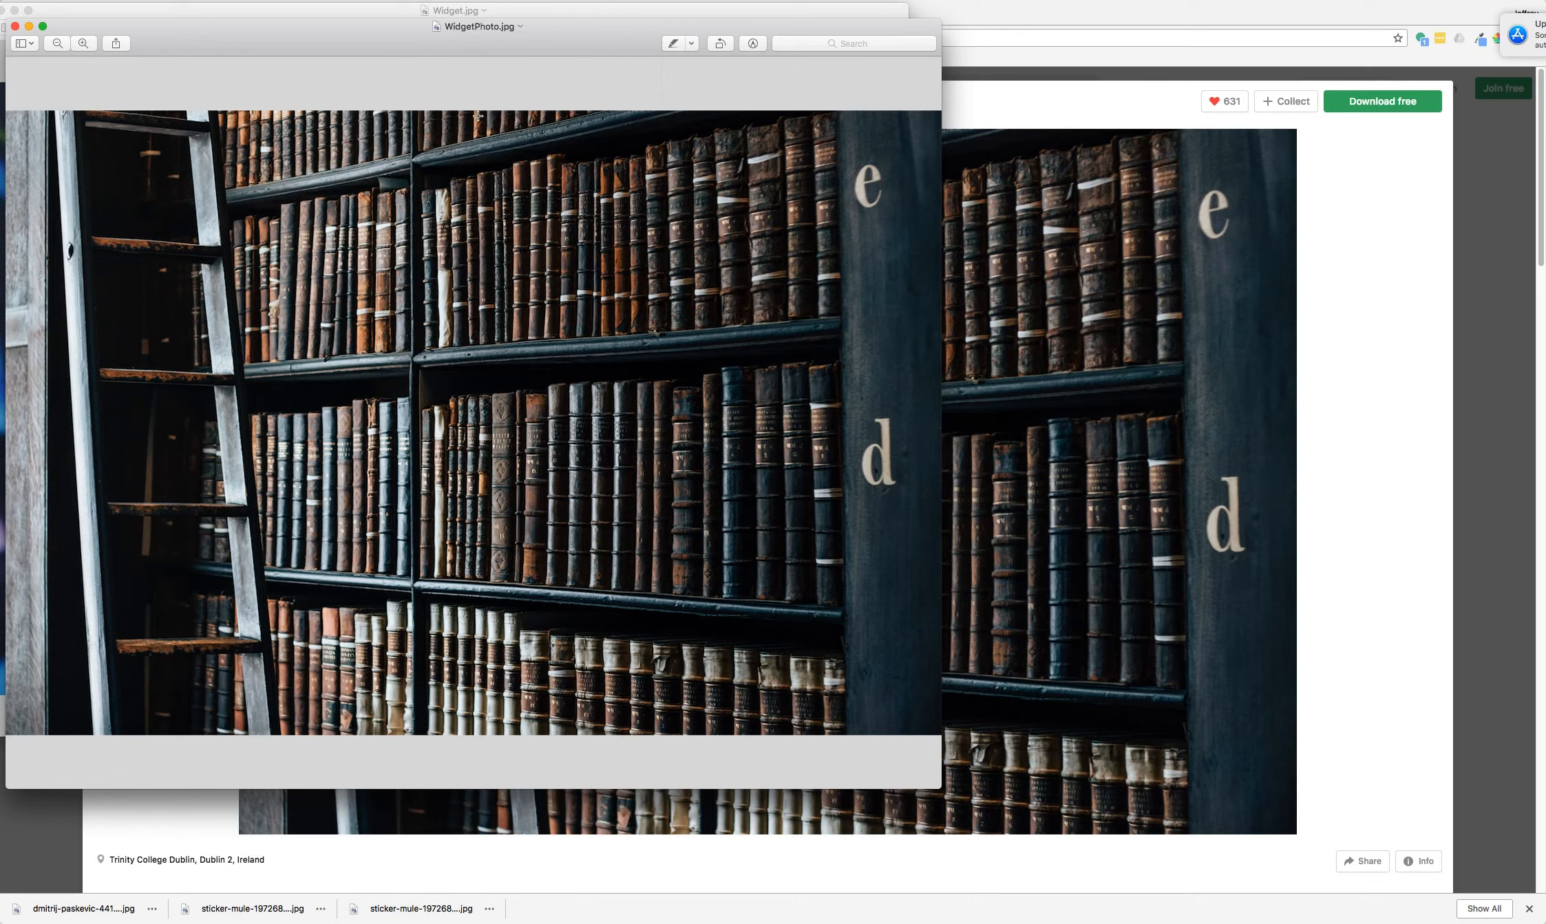
click(16, 26)
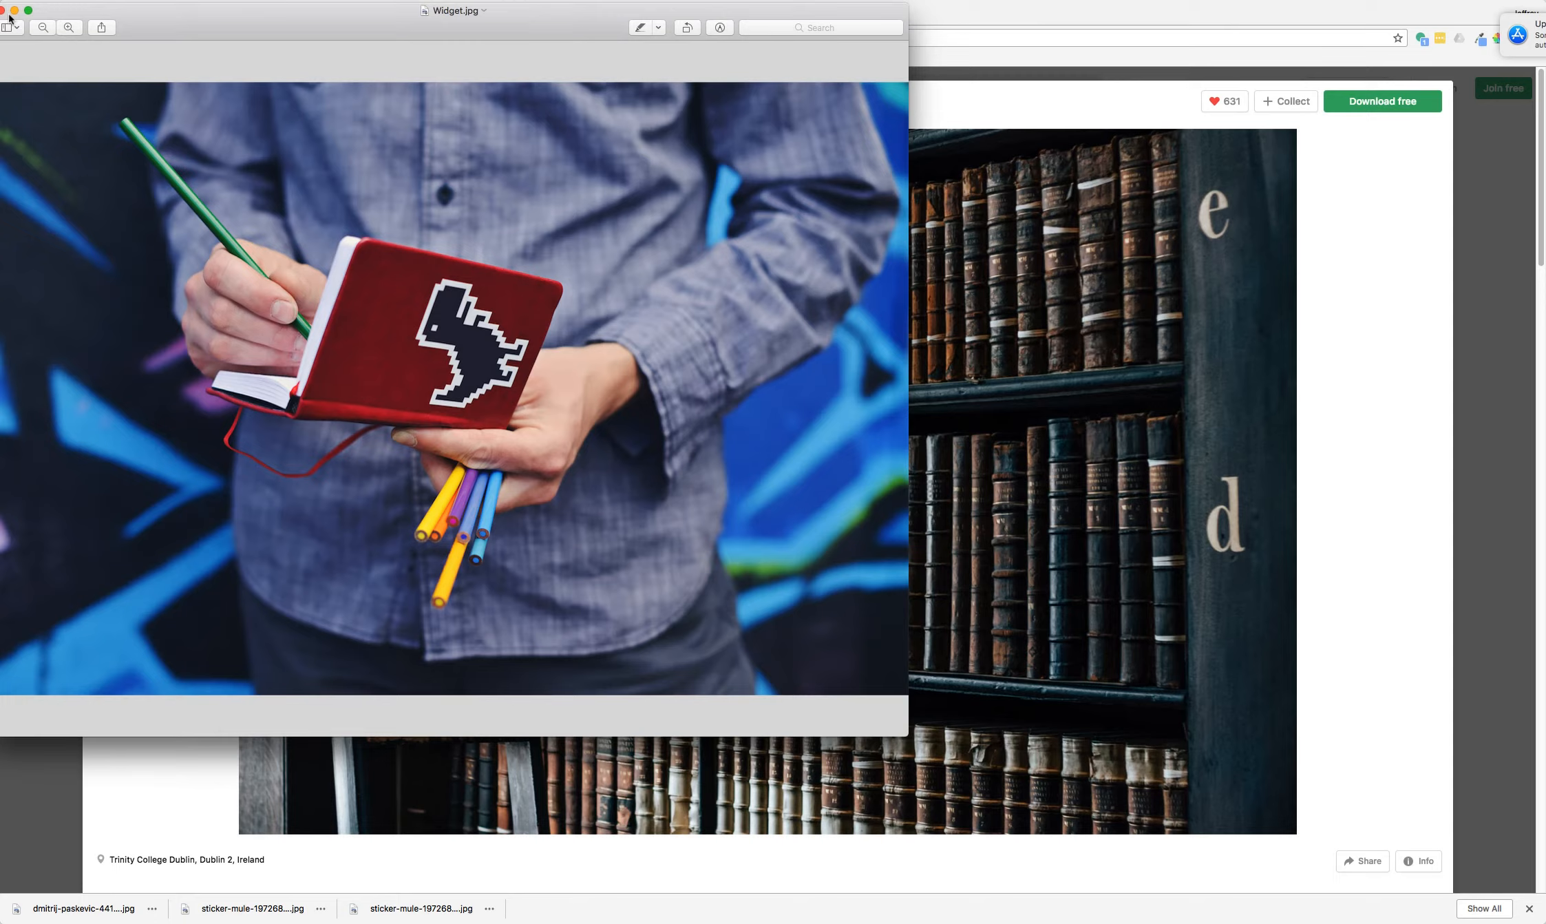
click(14, 10)
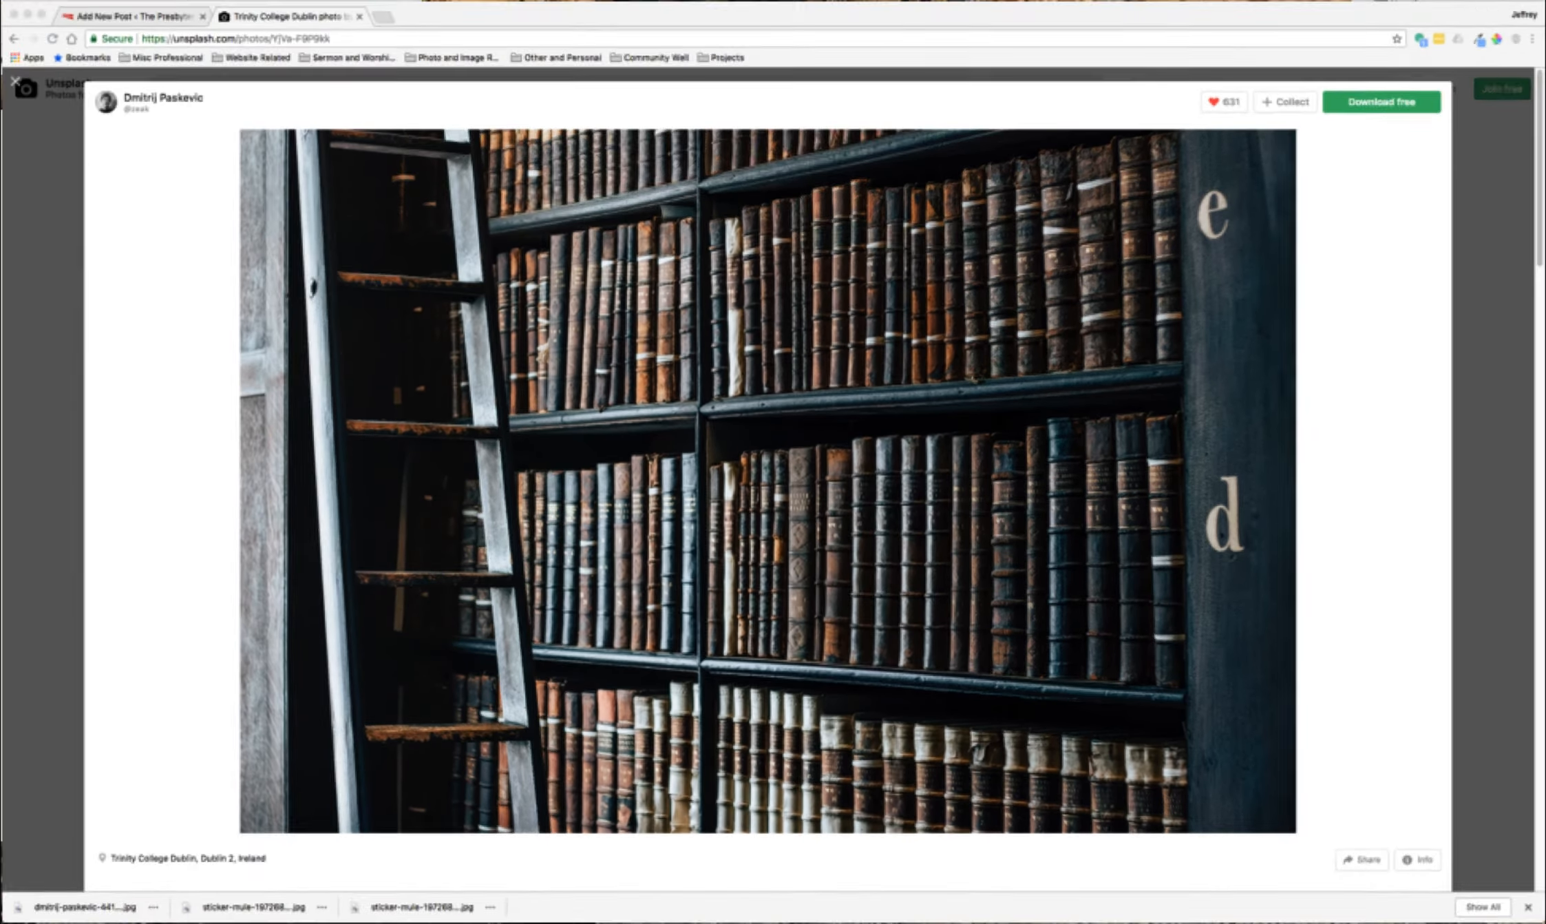
Step: Return to the WordPress post draft, look through the existing media library, and open the file upload area for adding media
click(131, 15)
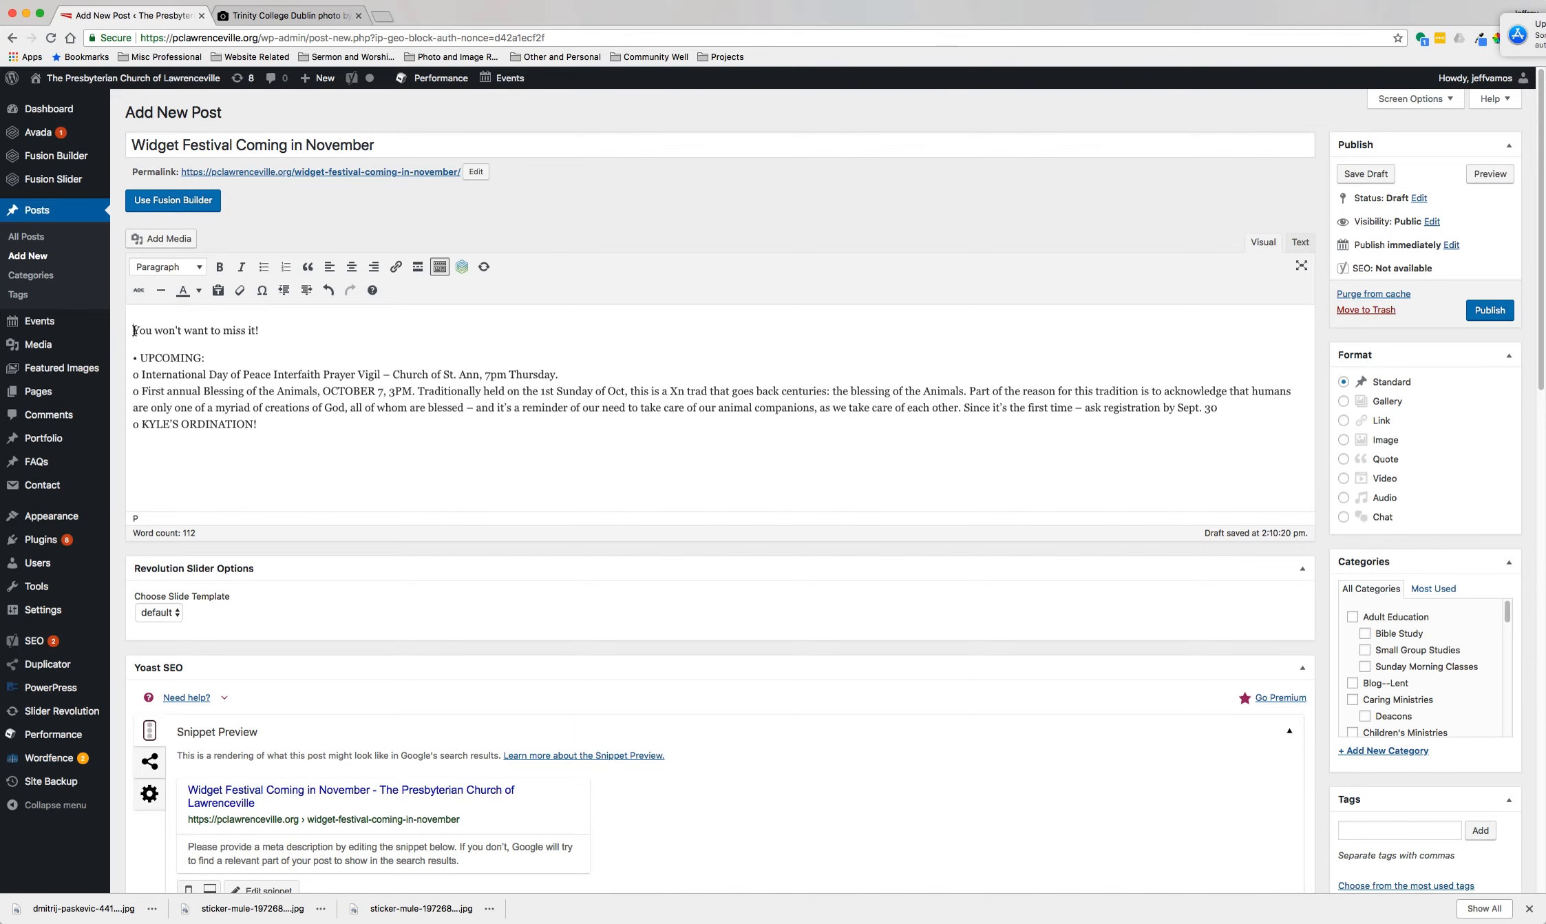
click(168, 241)
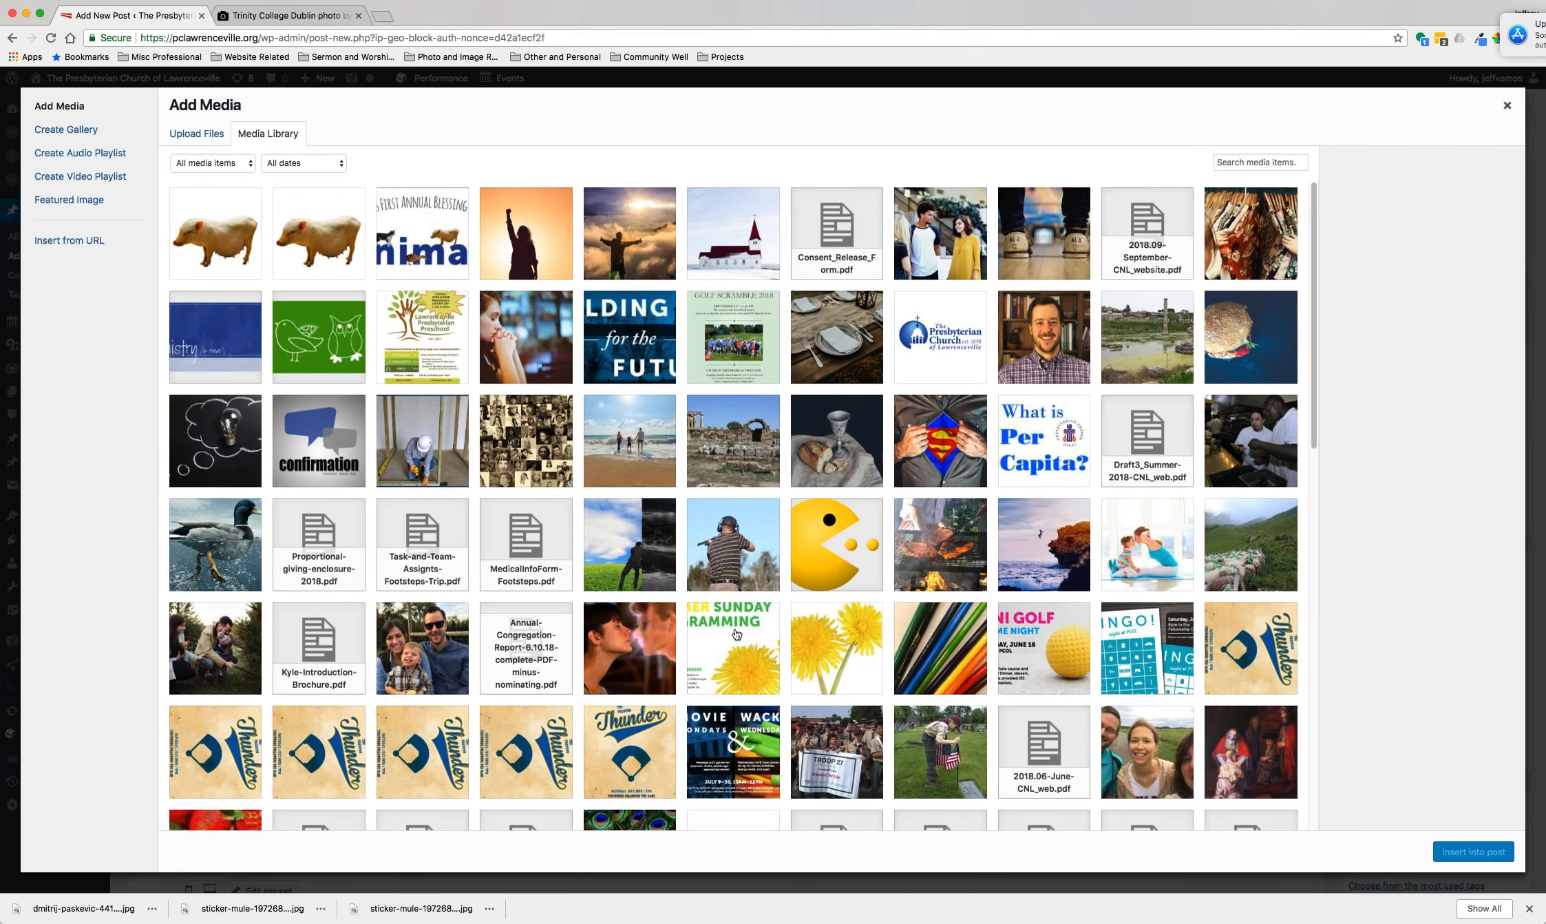
scroll(635, 621, down, 10)
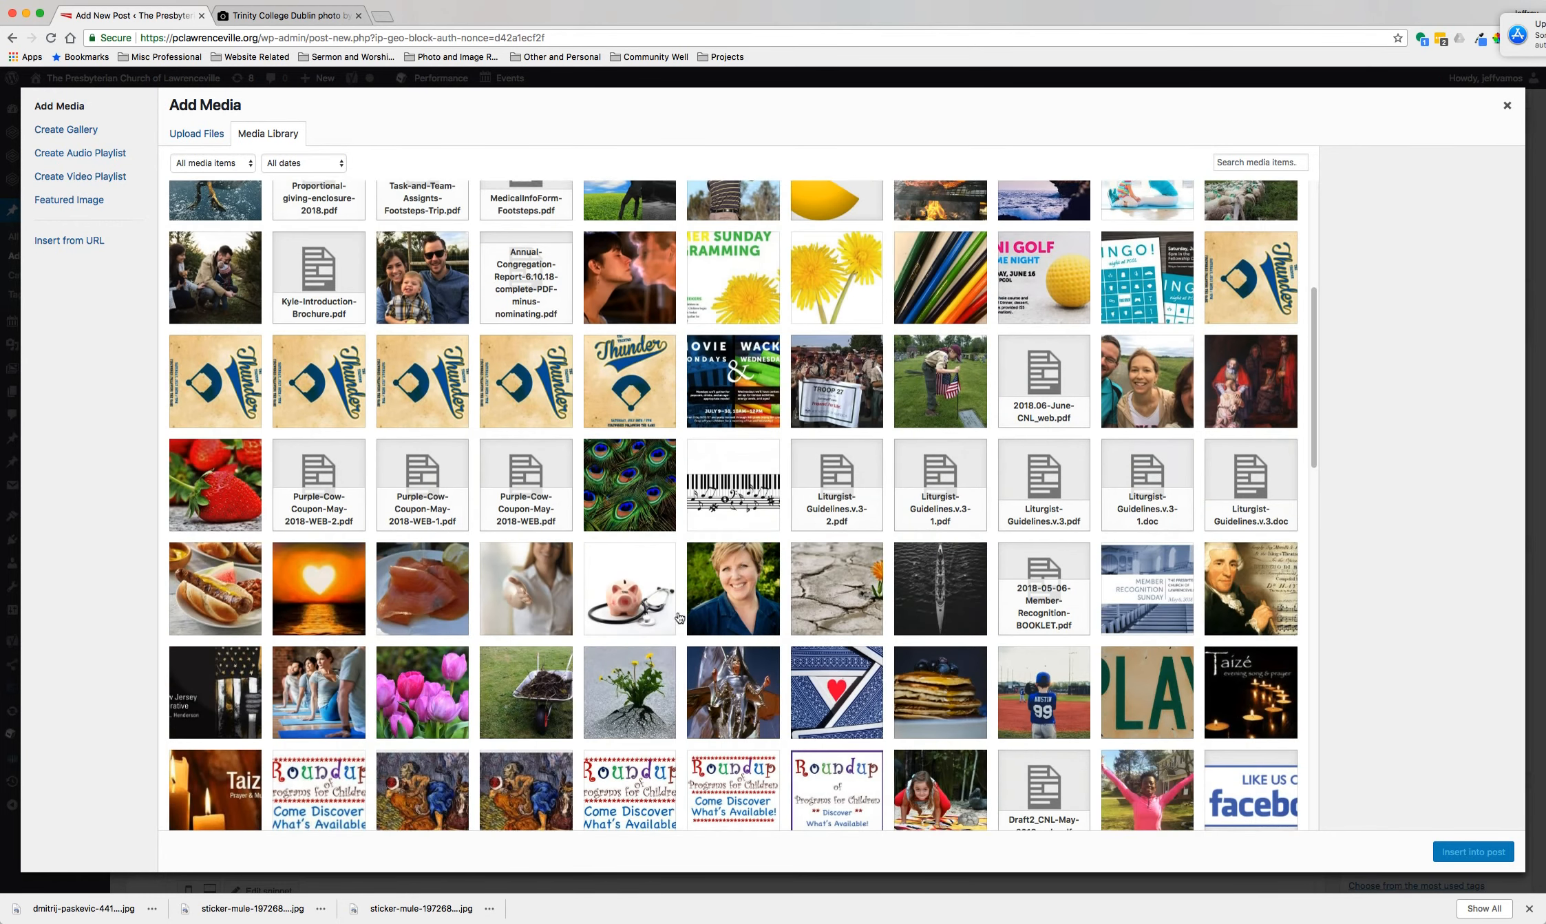
scroll(678, 617, up, 10)
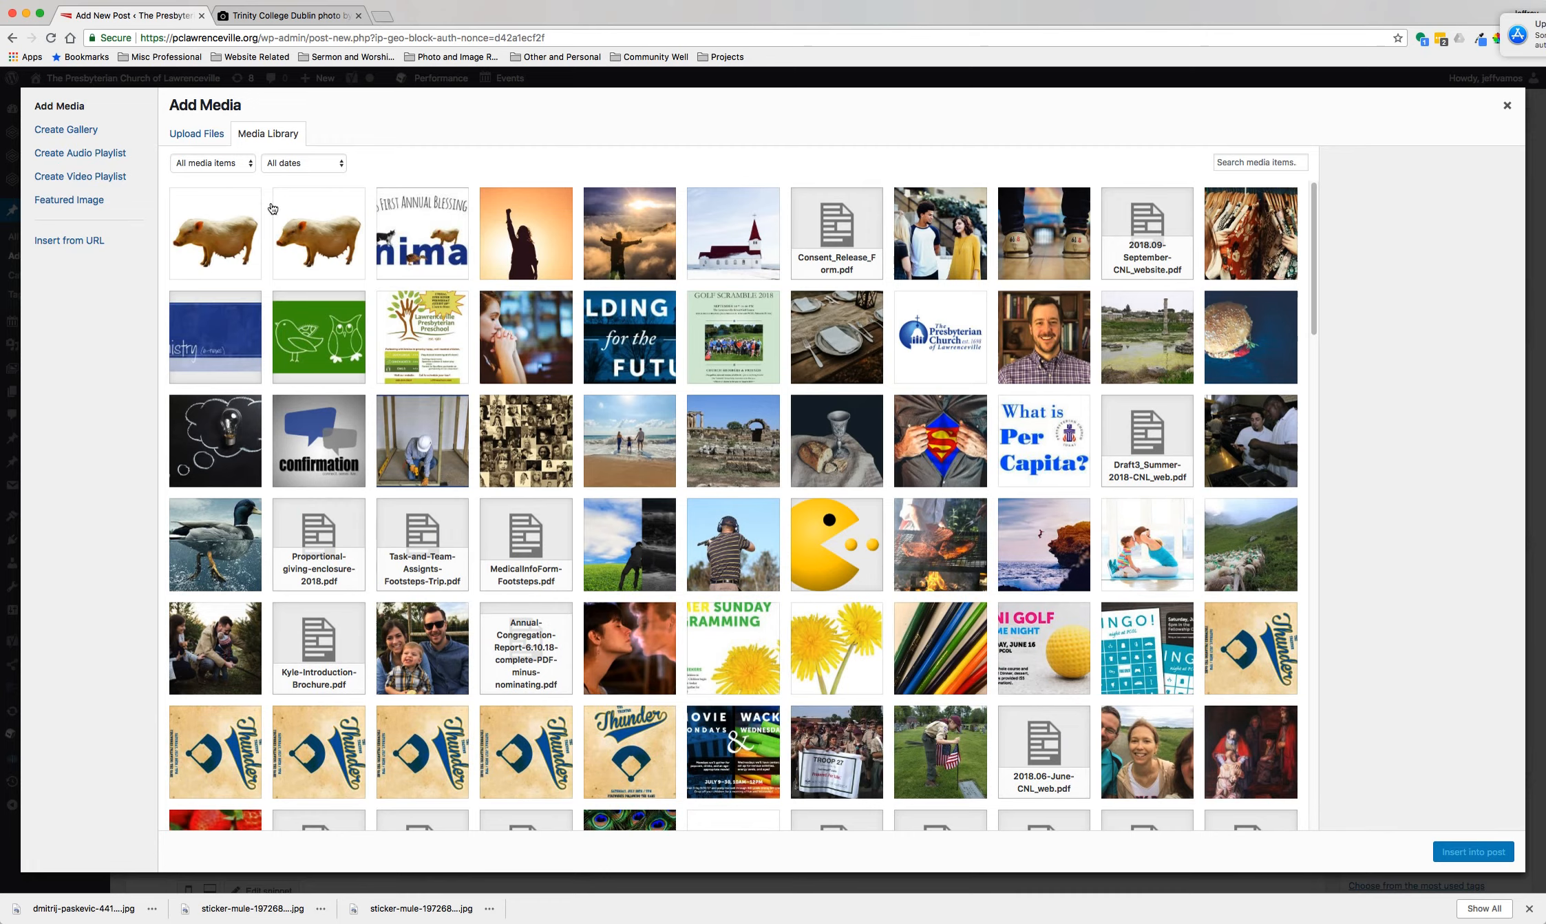
click(197, 135)
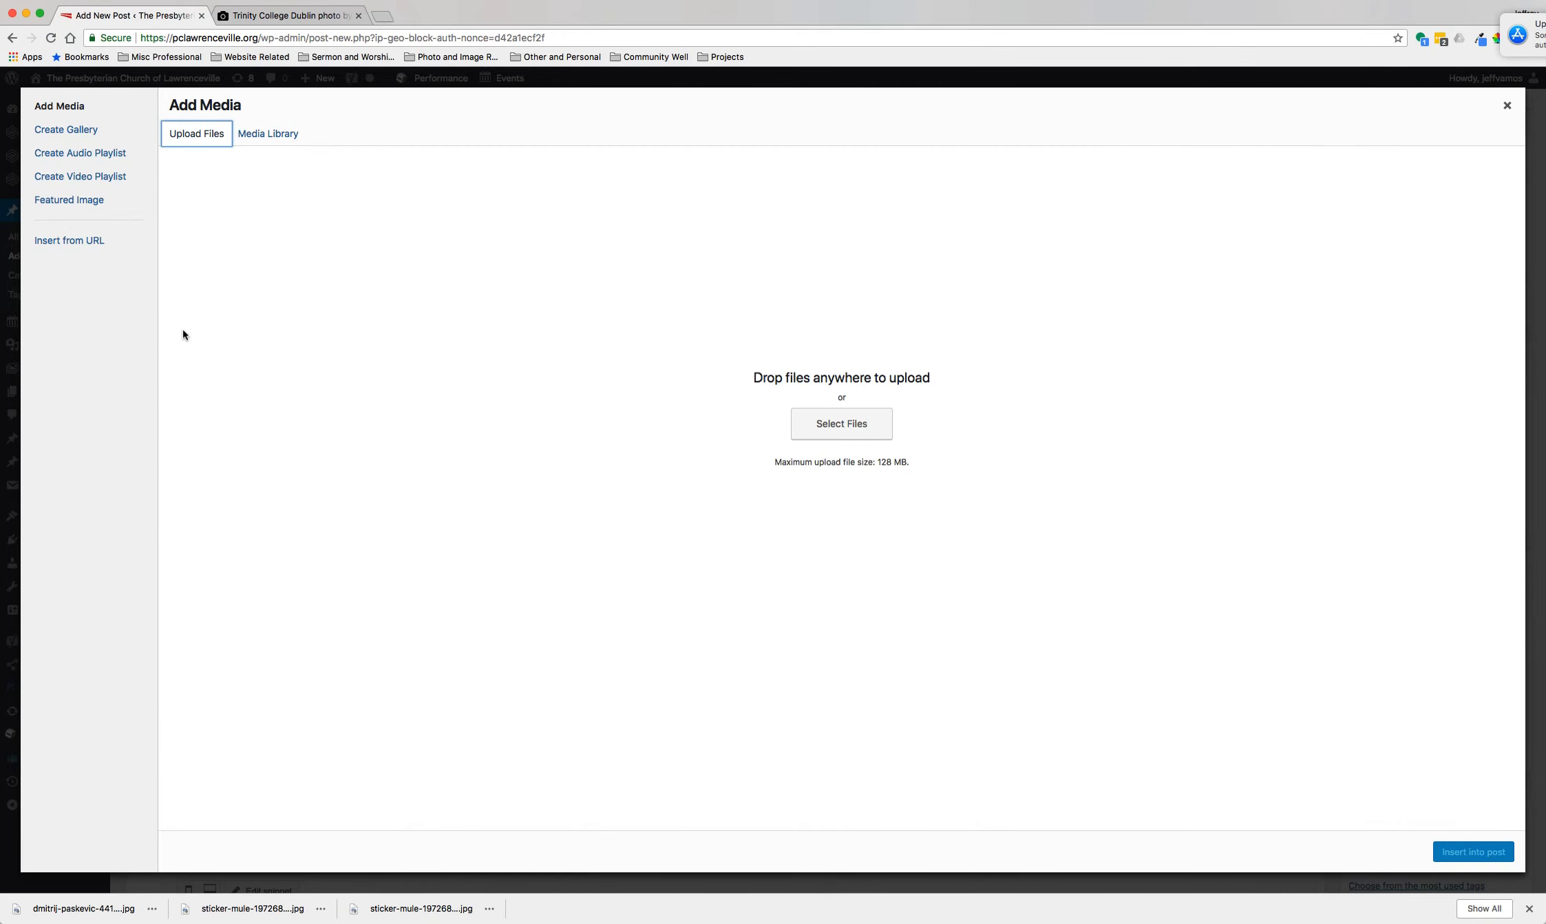
Step: Upload WidgetPhoto.jpg from the Misc images folder to the media library, with the files sorted by newest modification date
click(841, 430)
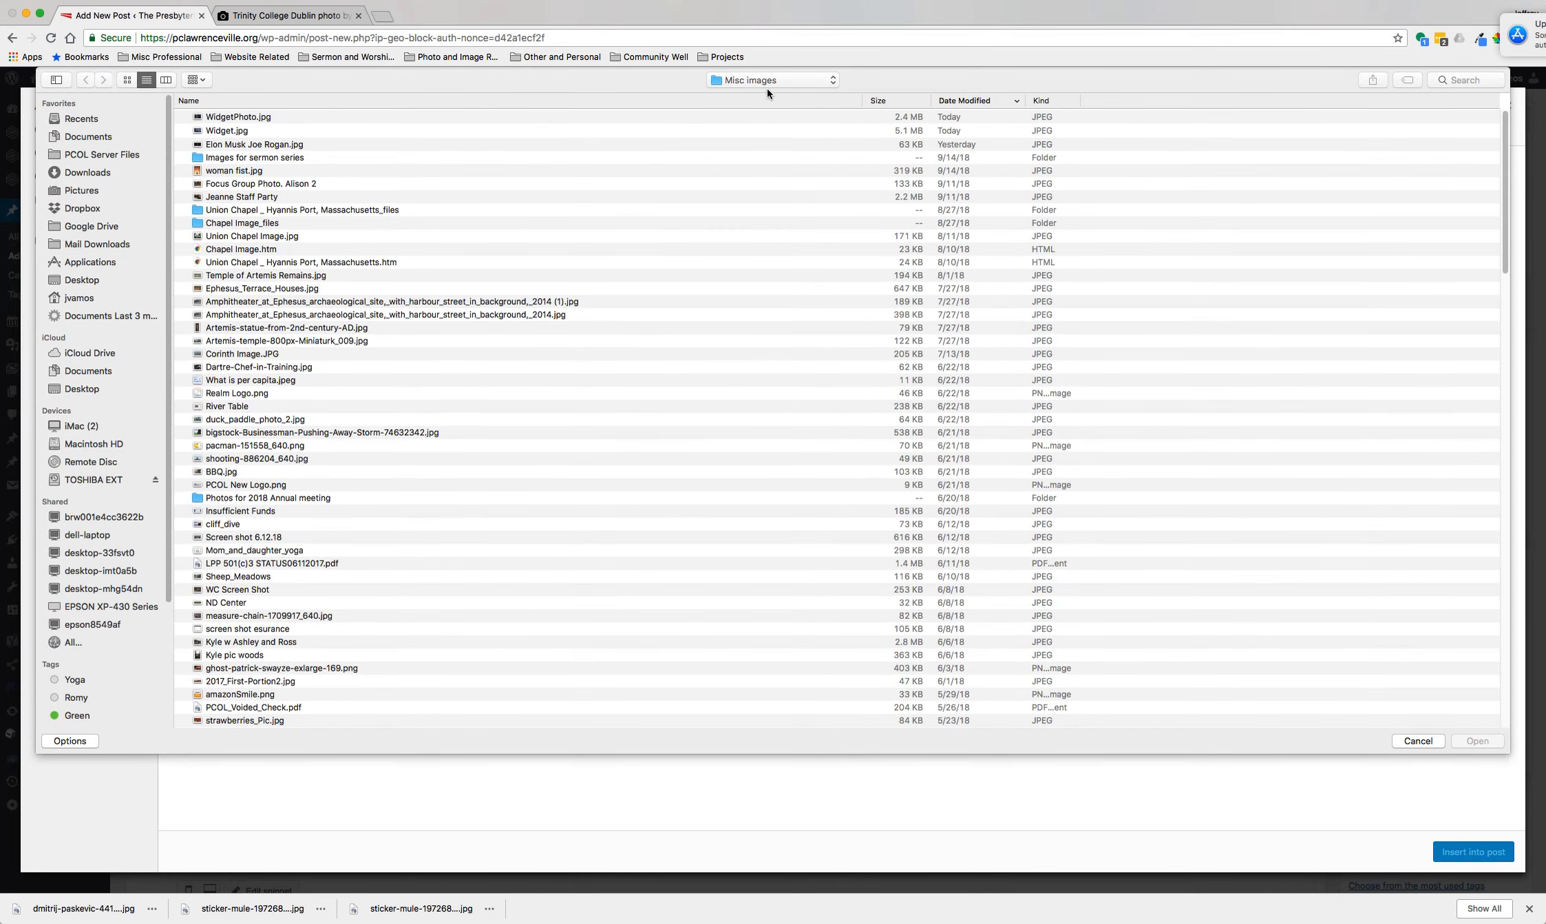
click(763, 80)
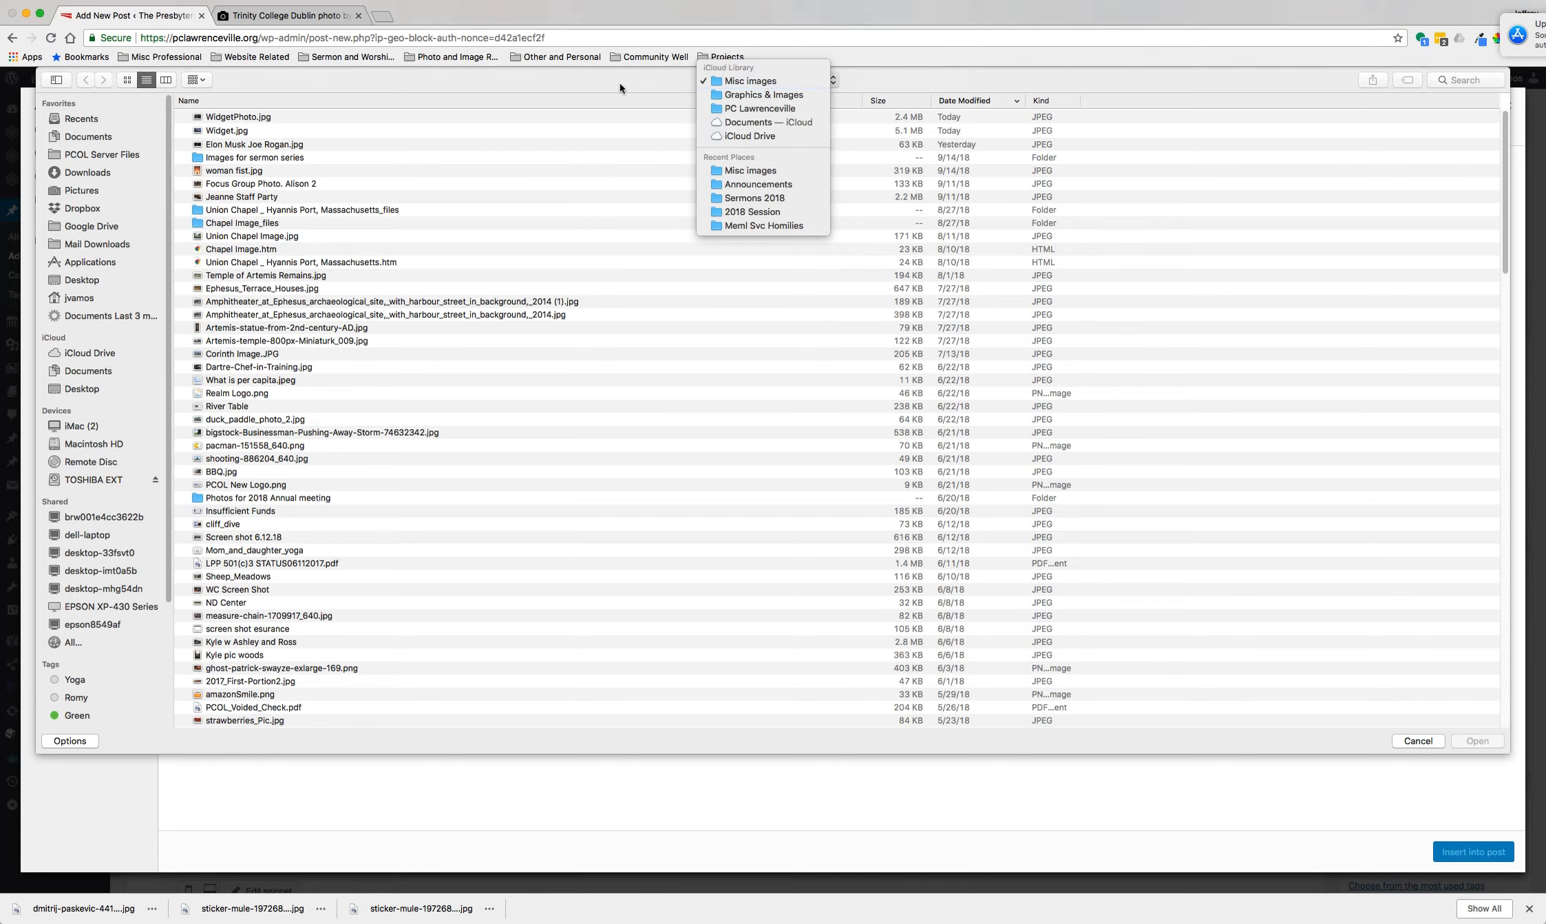
click(589, 79)
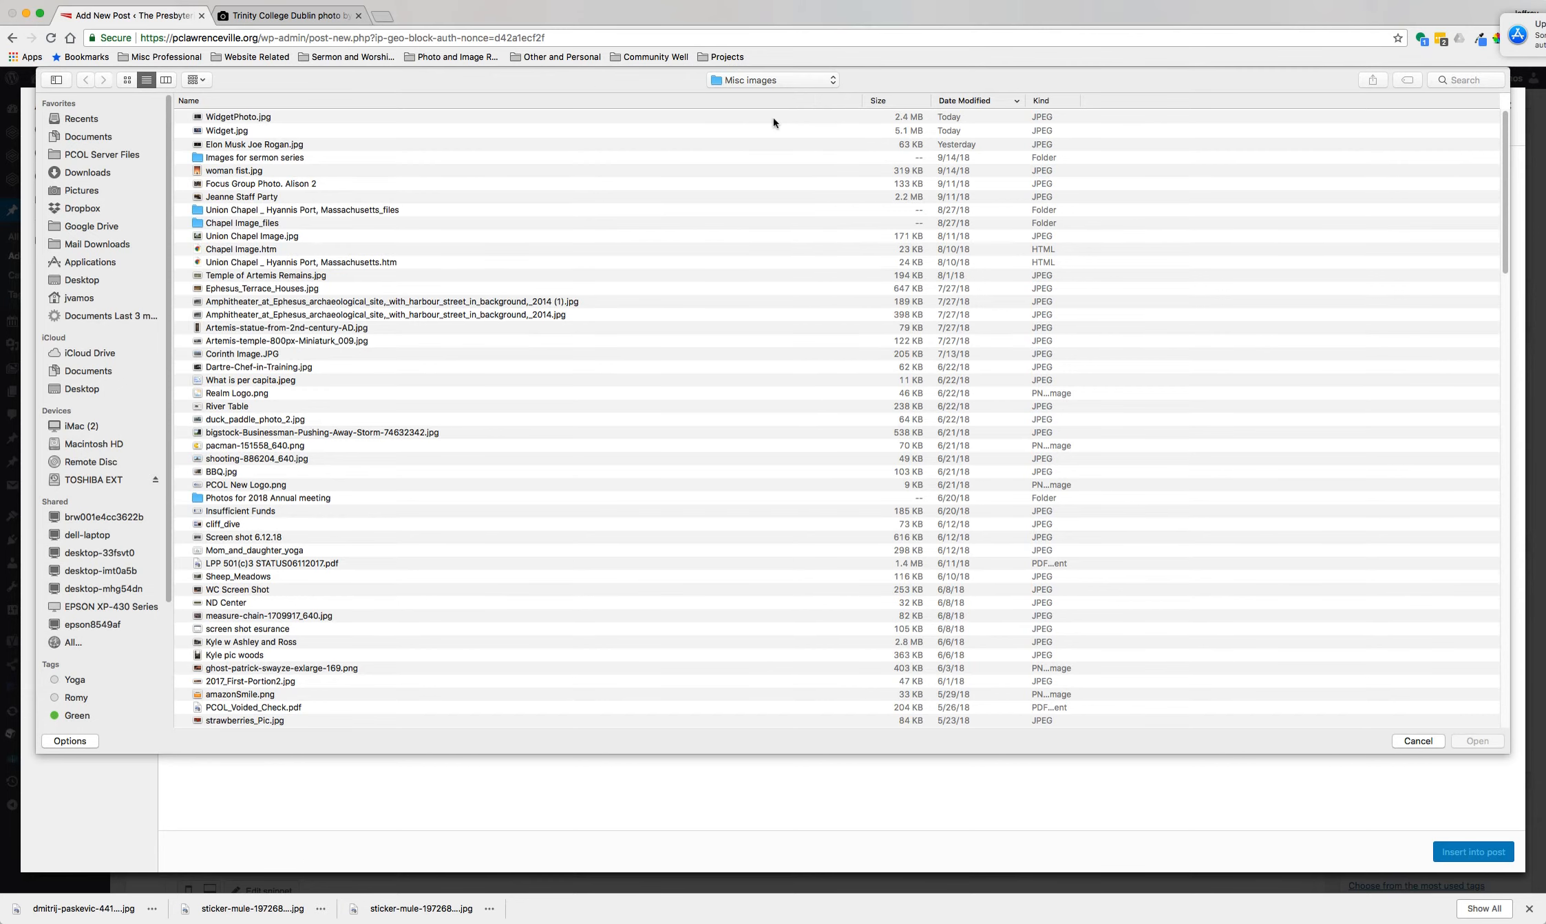
click(967, 102)
click(975, 102)
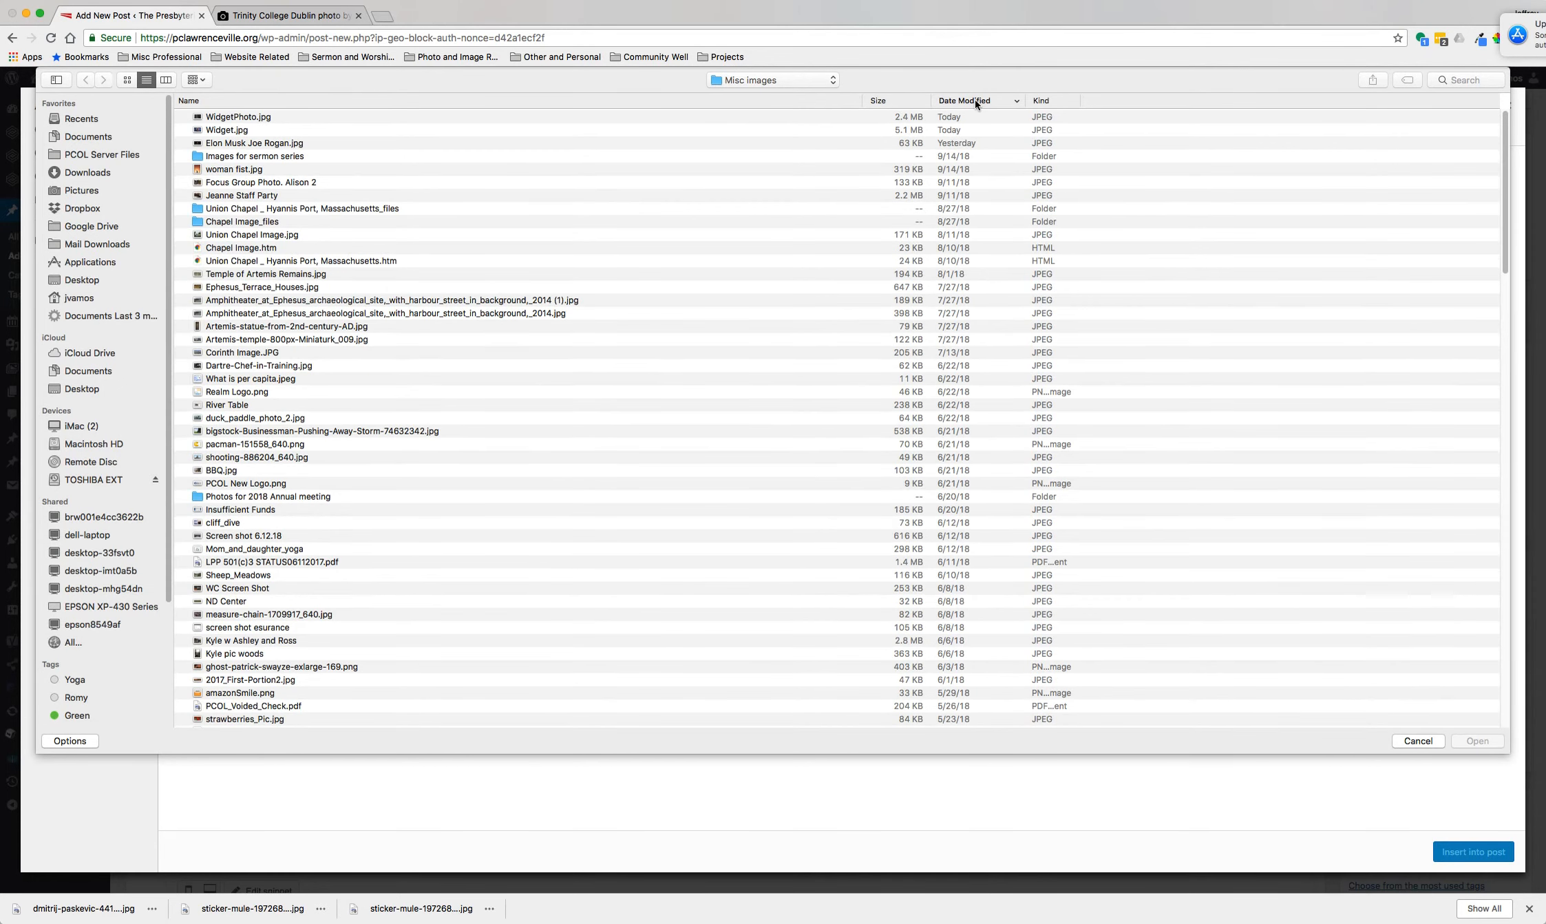
click(224, 119)
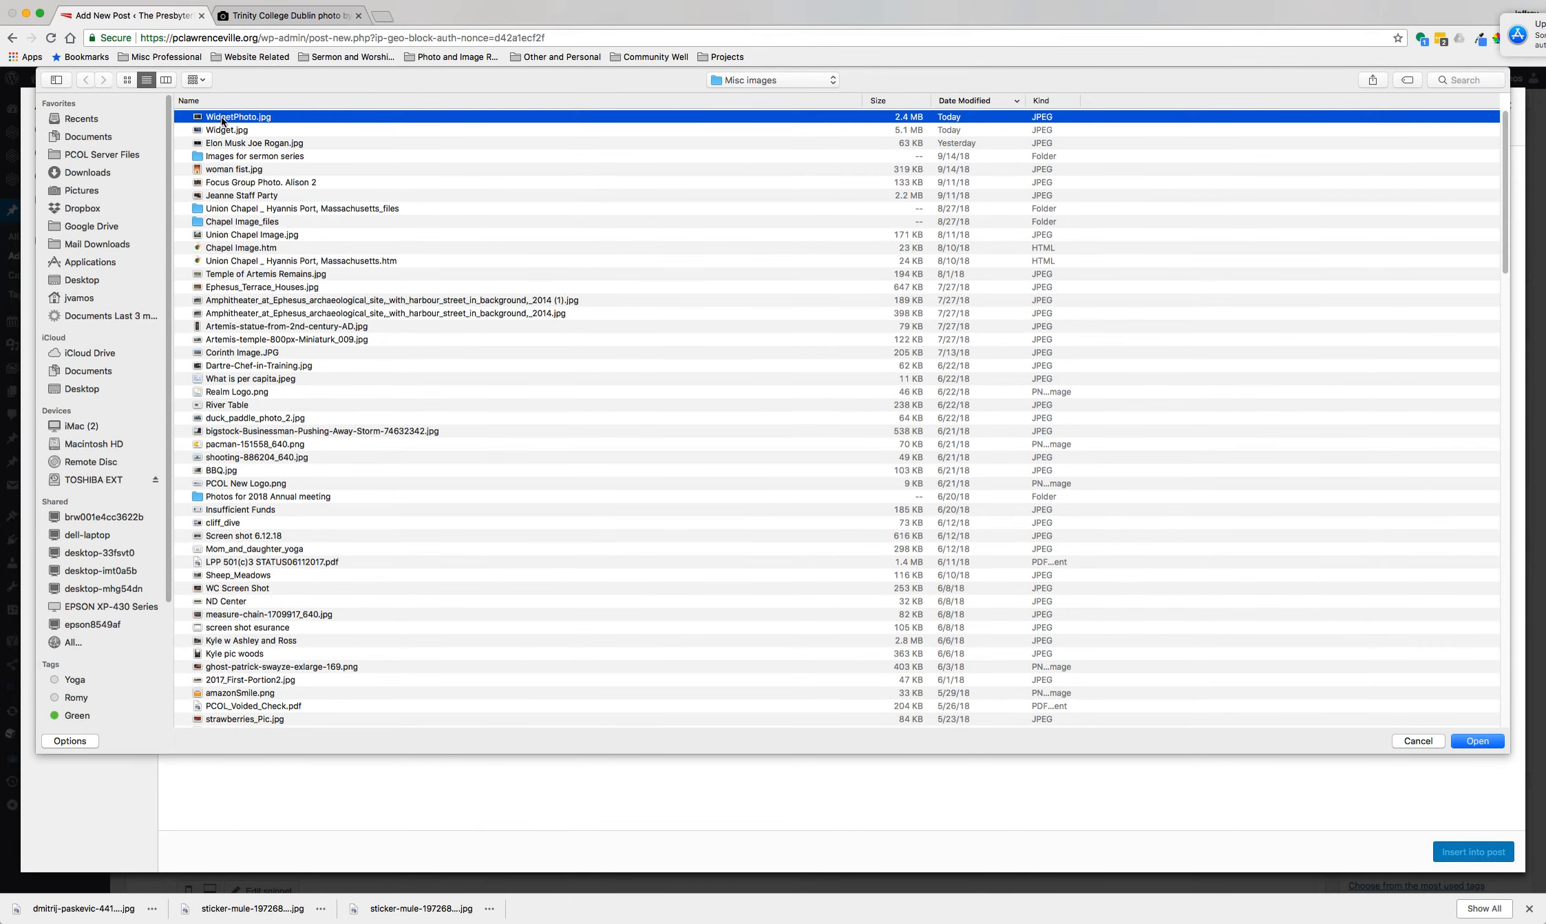
double_click(221, 115)
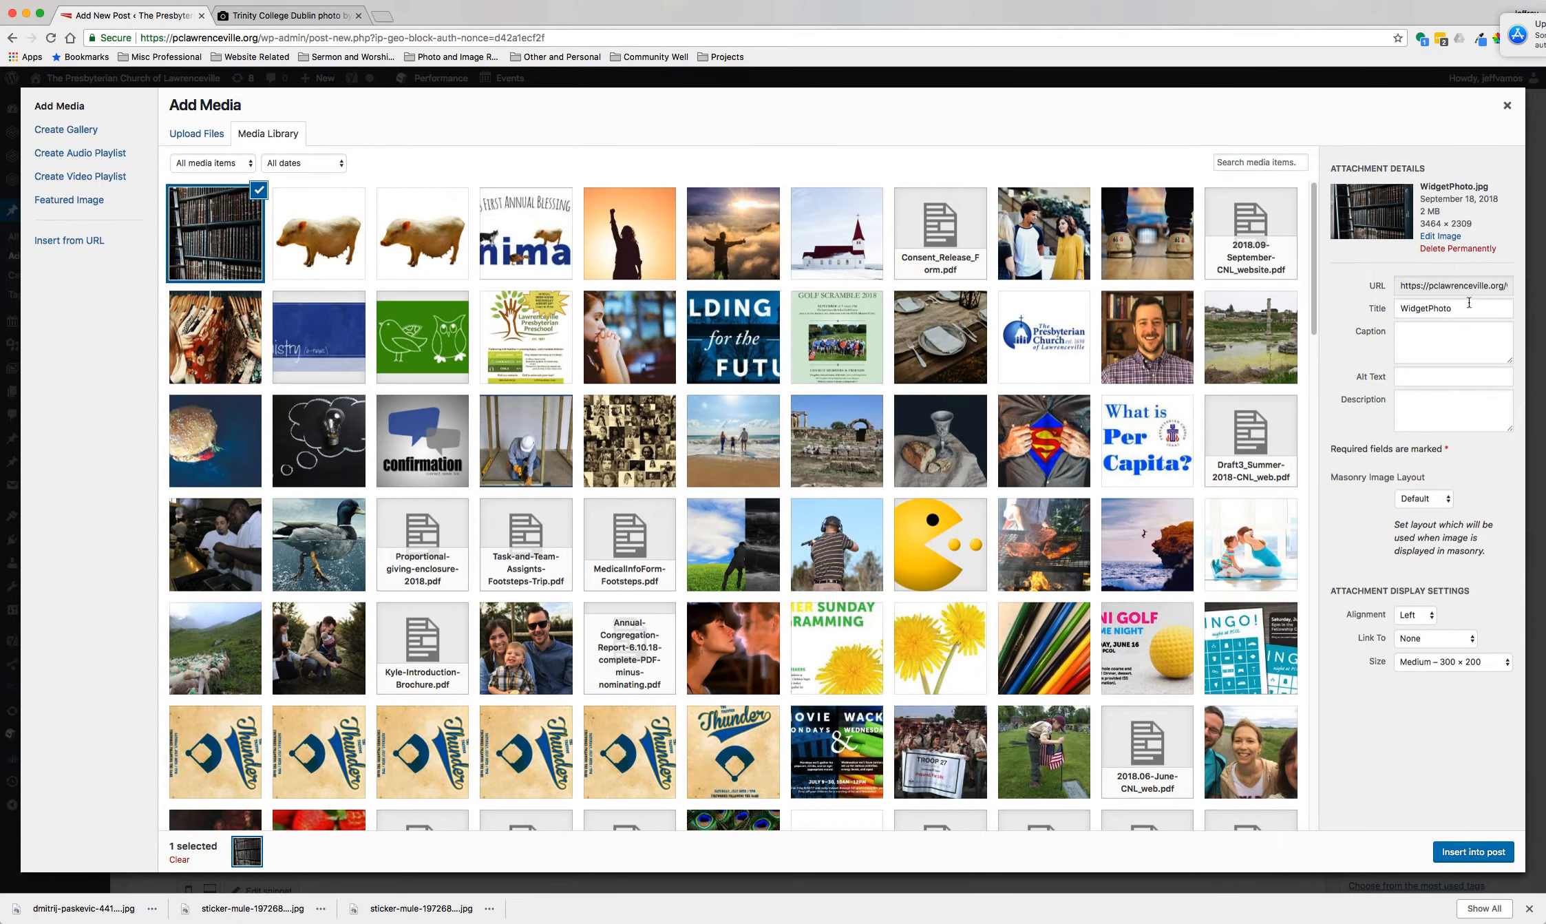
Step: Crop WidgetPhoto.jpg to a central area of about 2607 × 1480 pixels and save the edited image
drag(1421, 223, 1483, 230)
click(1483, 229)
drag(1421, 223, 1479, 225)
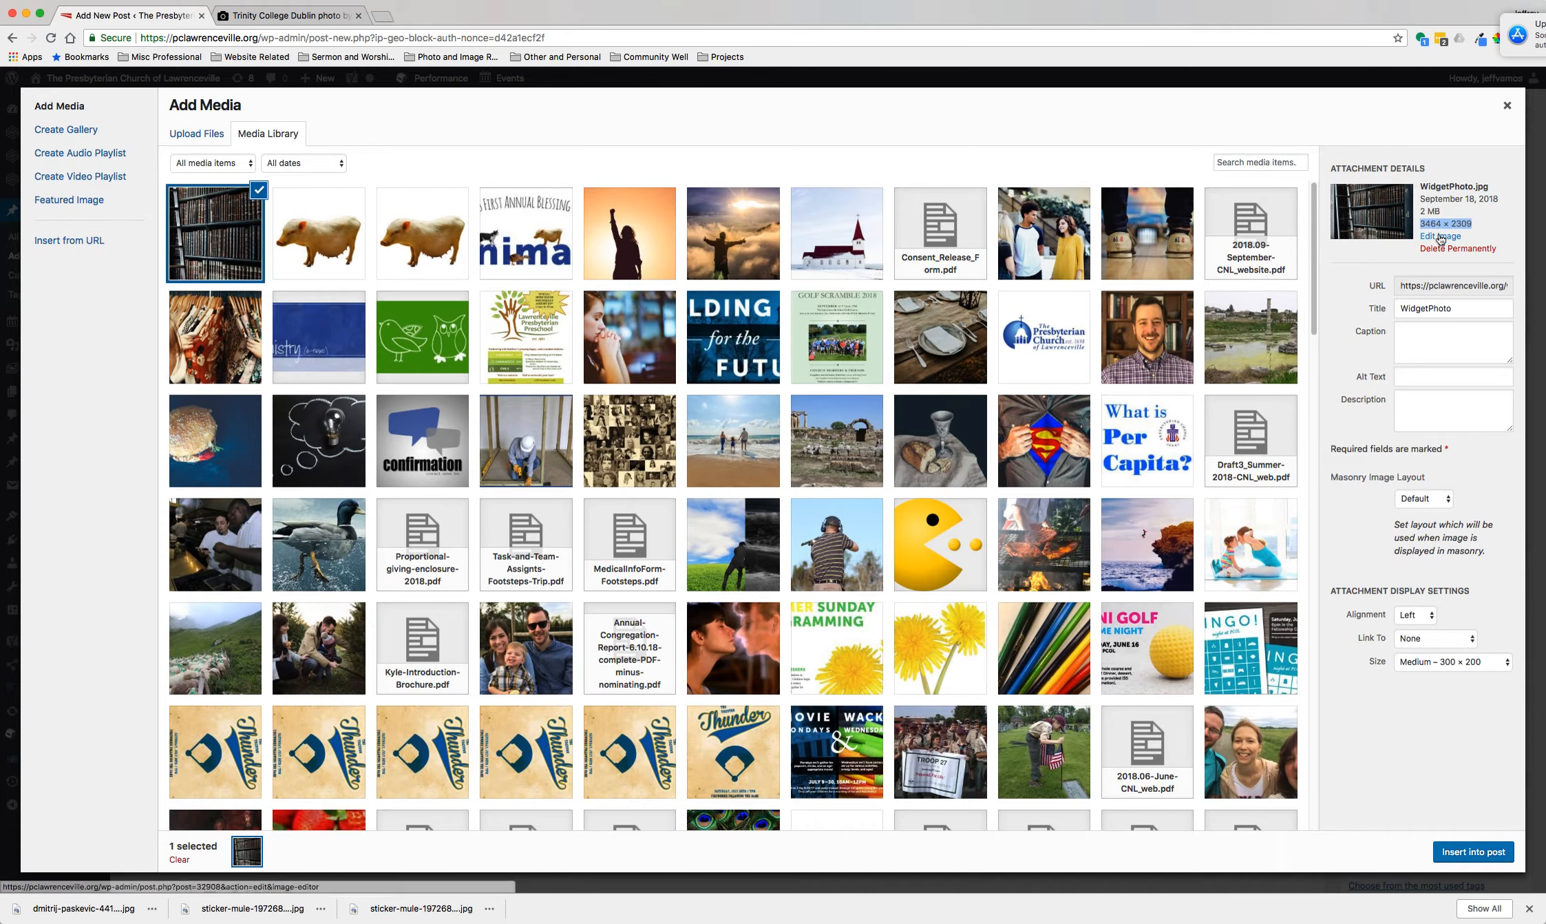
click(1442, 237)
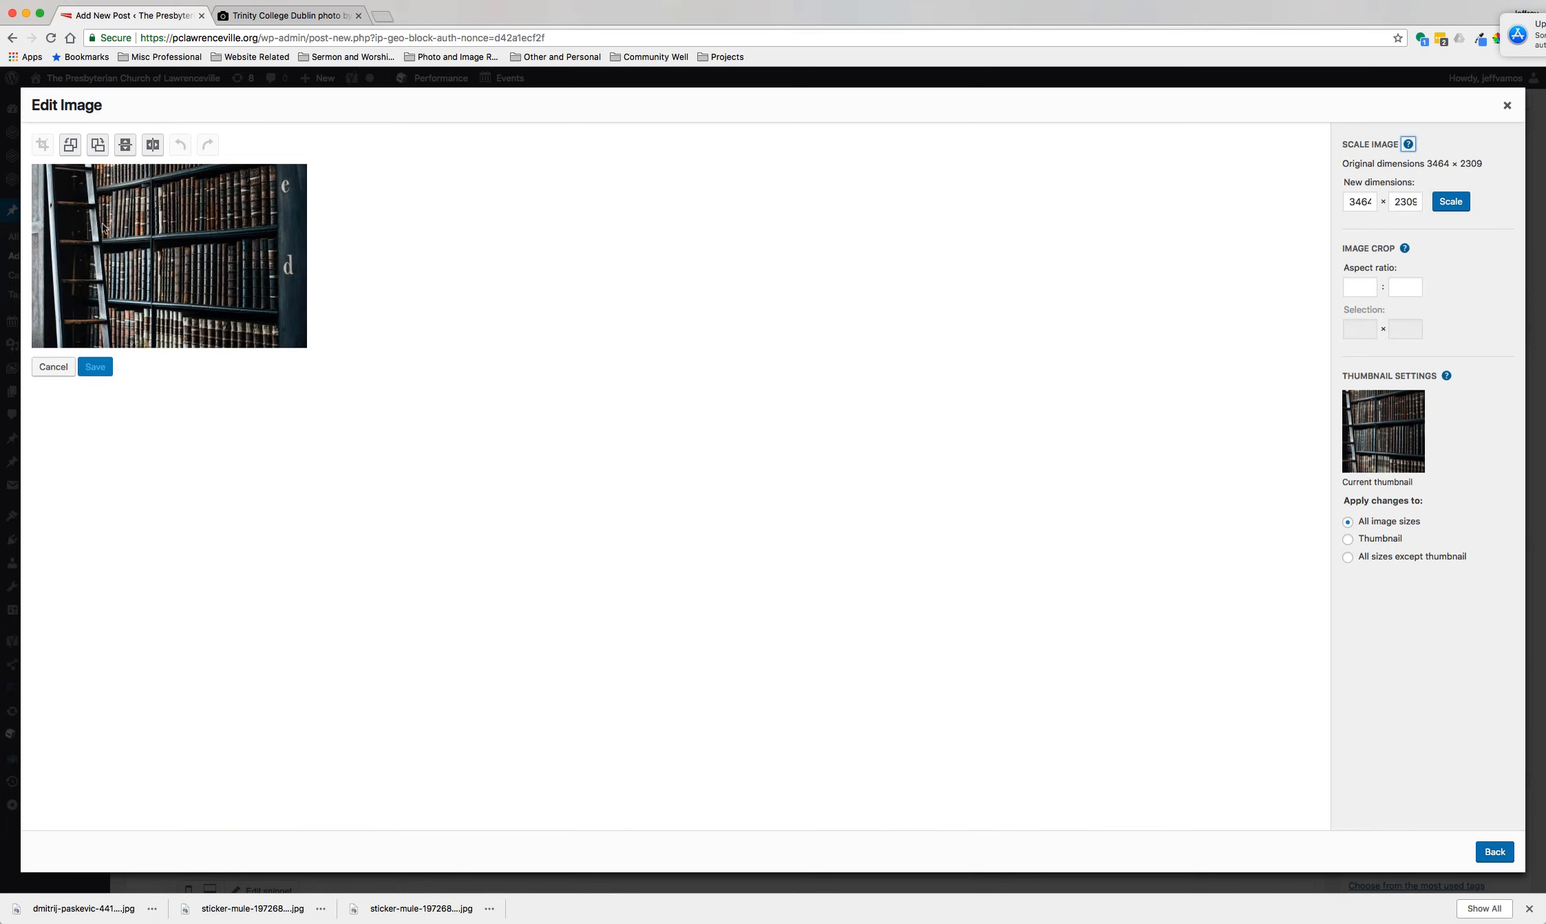
drag(73, 198, 278, 317)
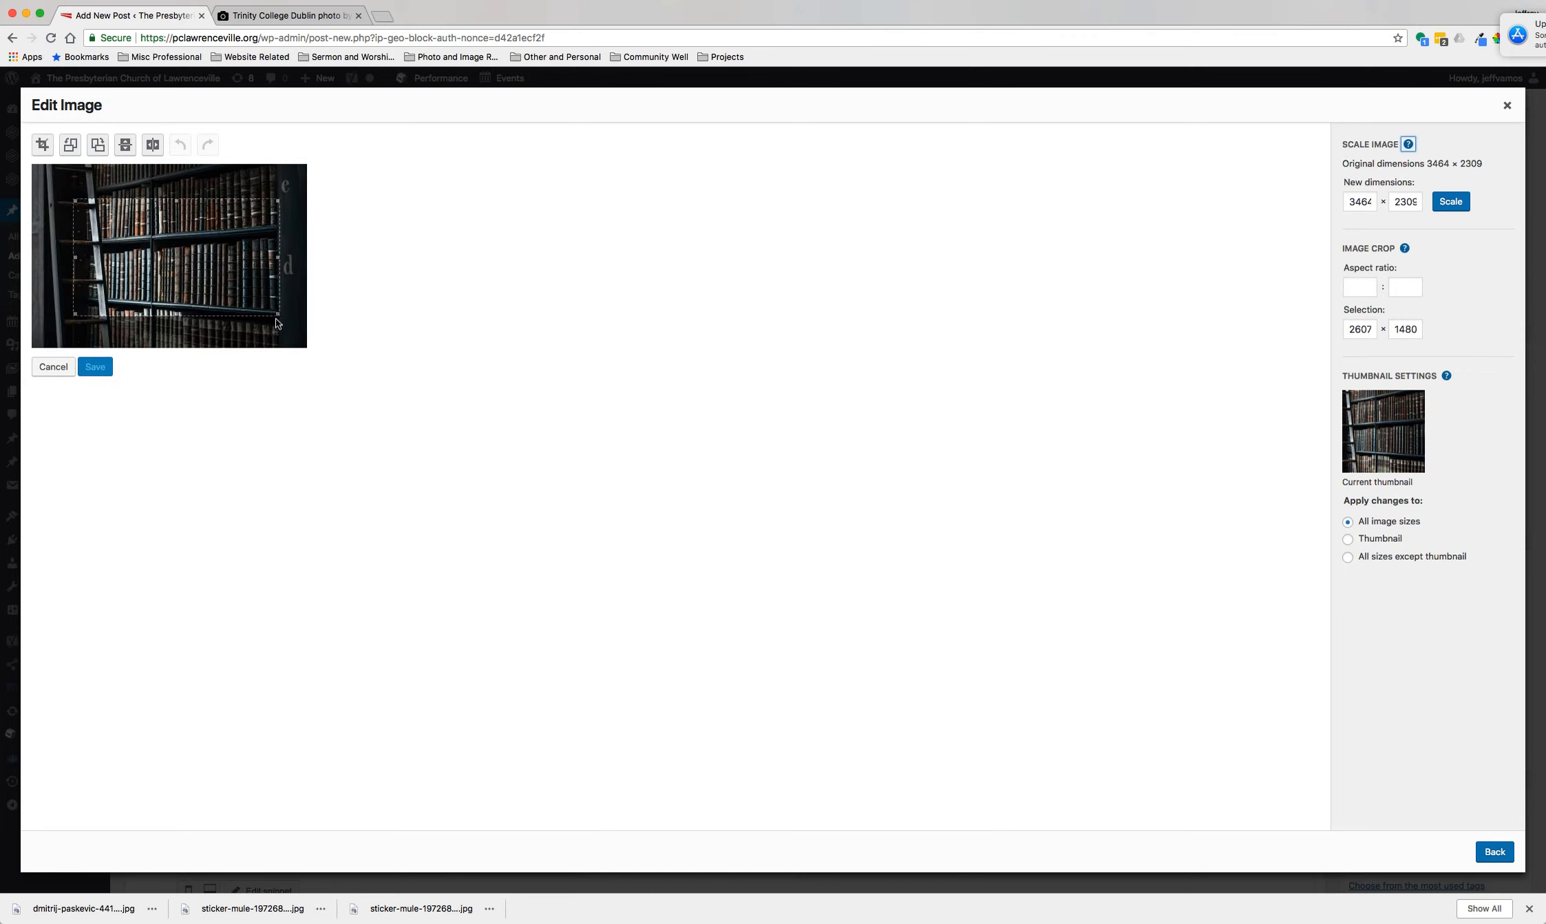
click(42, 148)
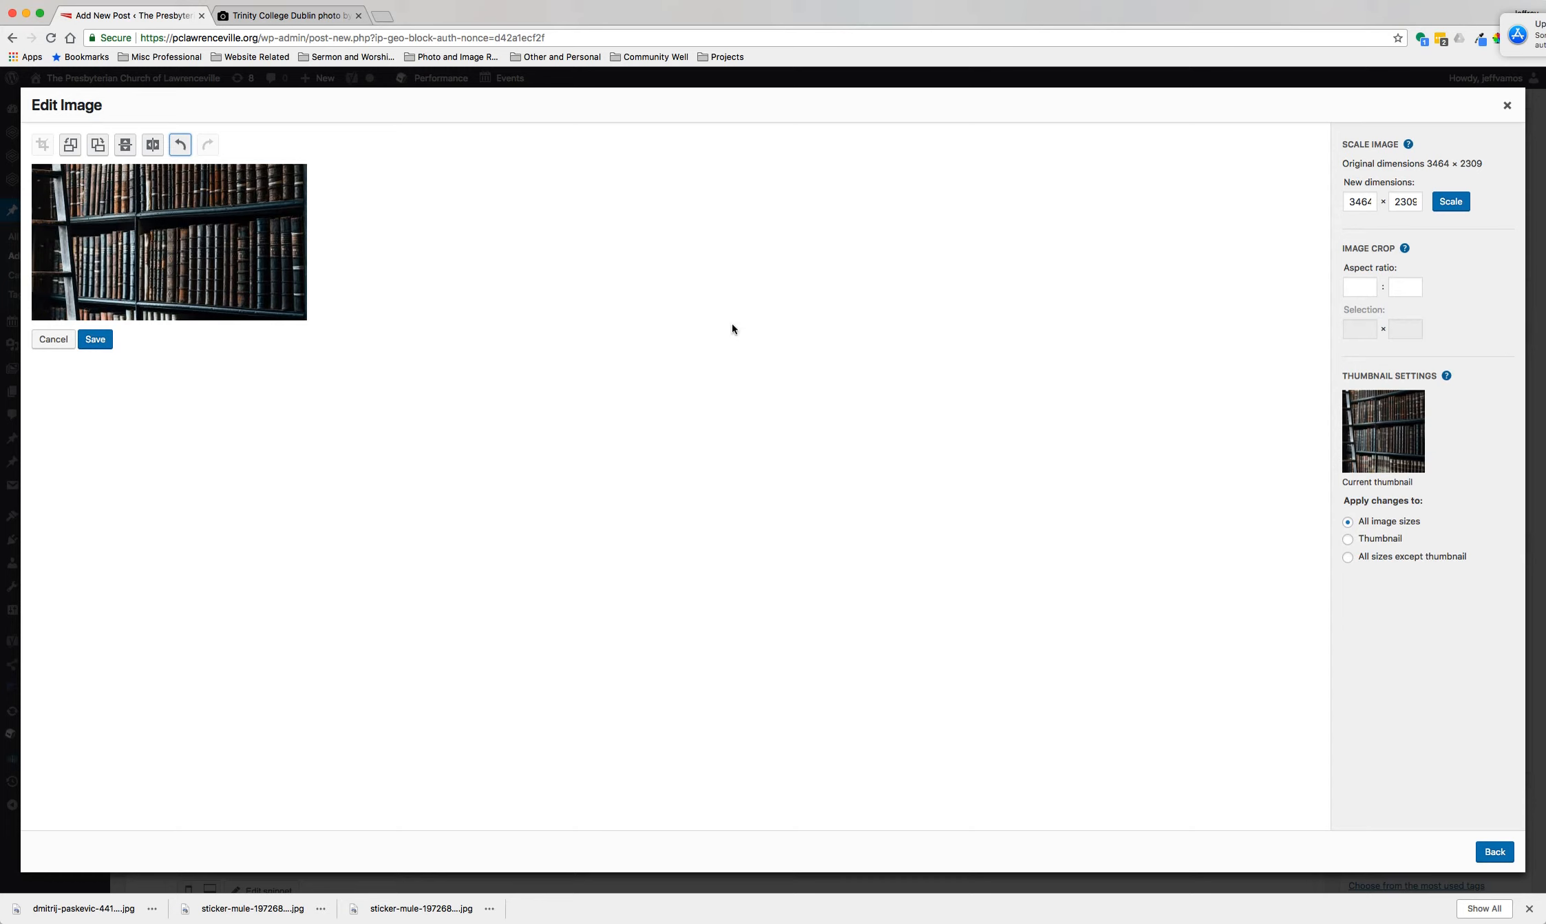
click(86, 345)
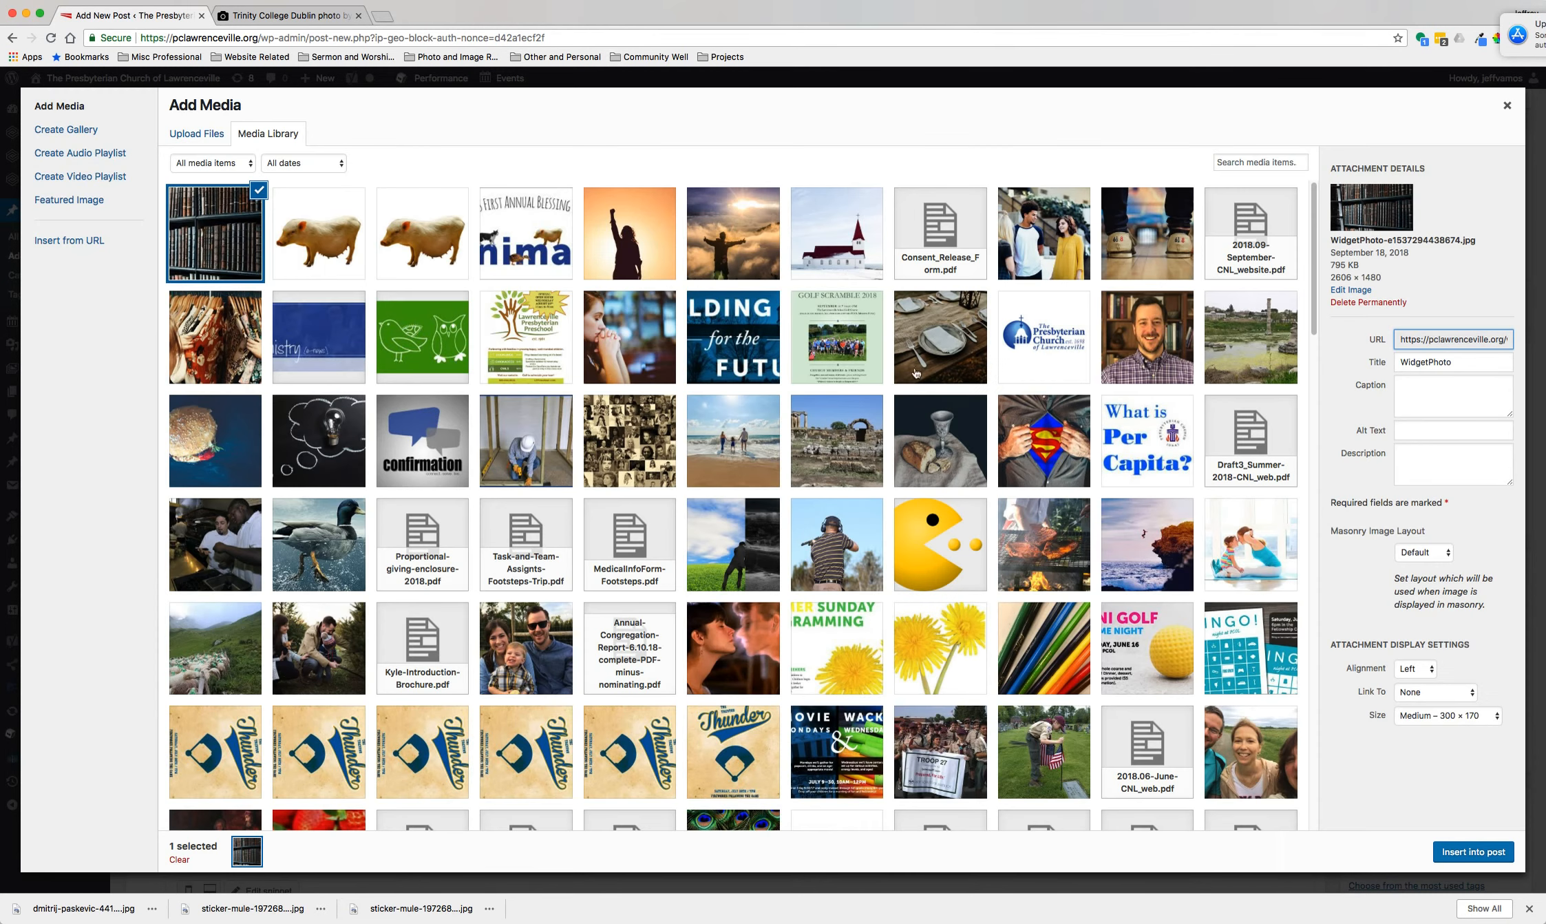
Step: Scale the cropped photo to 799 × 454 pixels and insert it into the post at medium size, left-aligned
click(1363, 290)
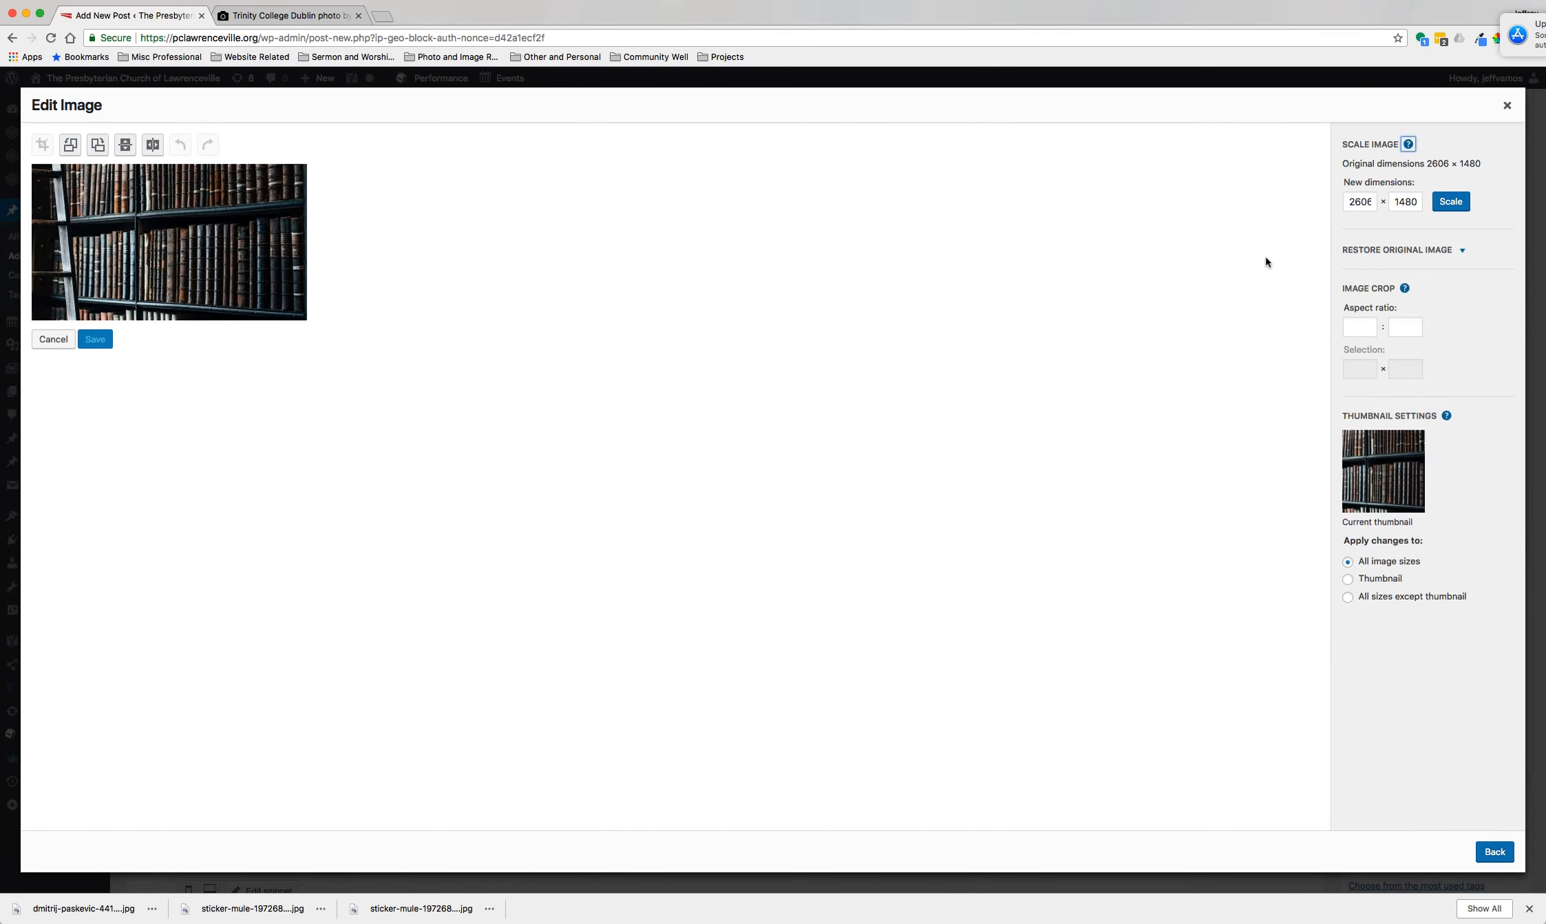
drag(1349, 201, 1380, 201)
text(799)
key(Tab)
click(1451, 201)
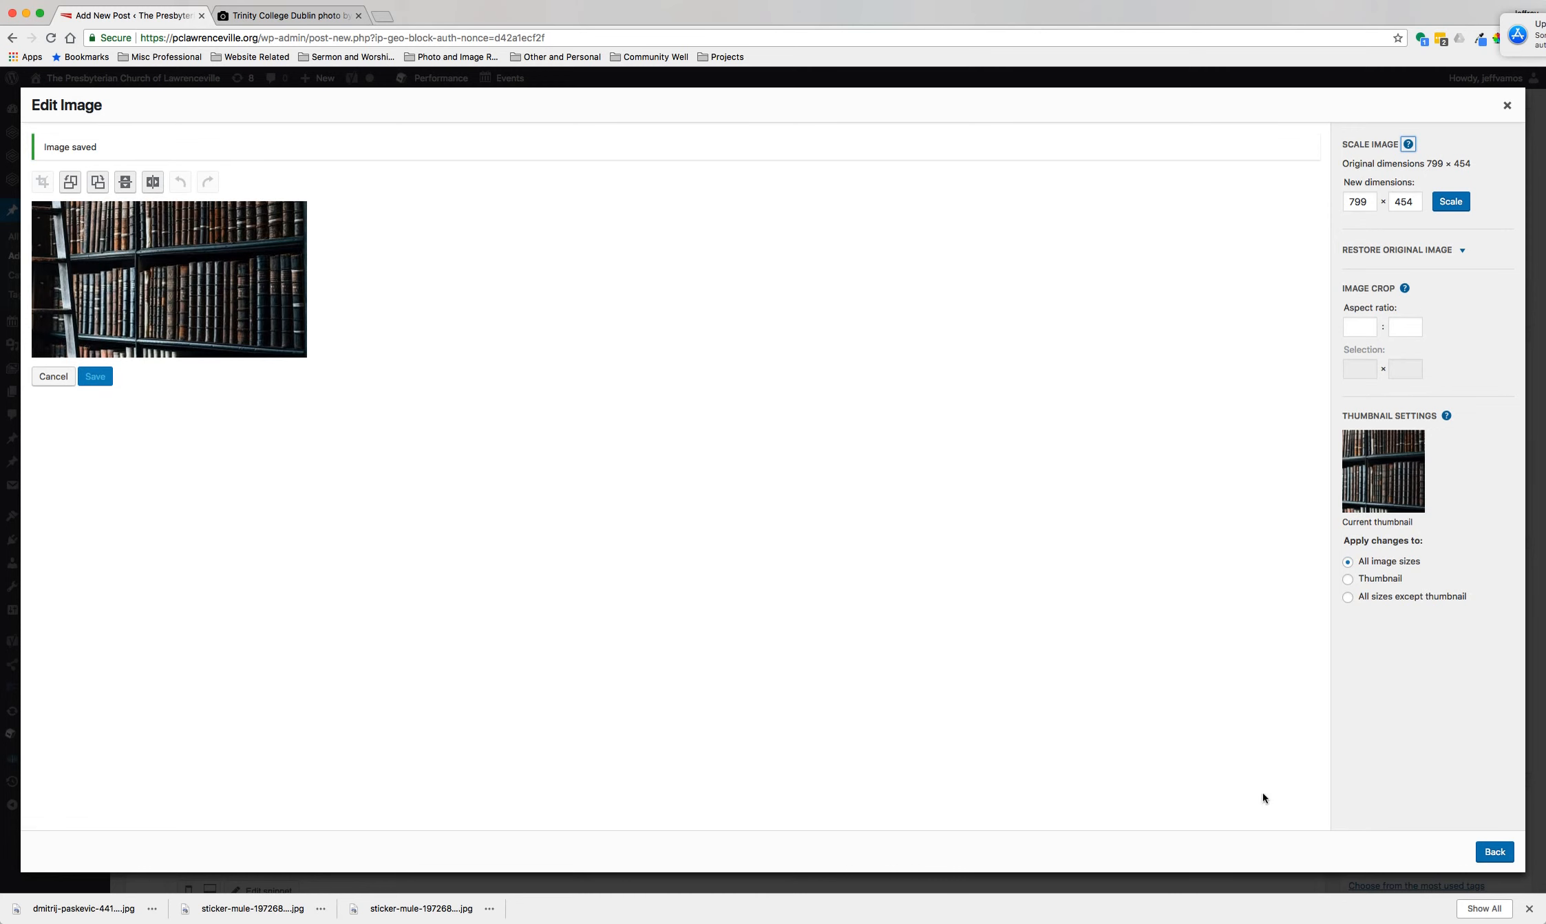
click(1494, 852)
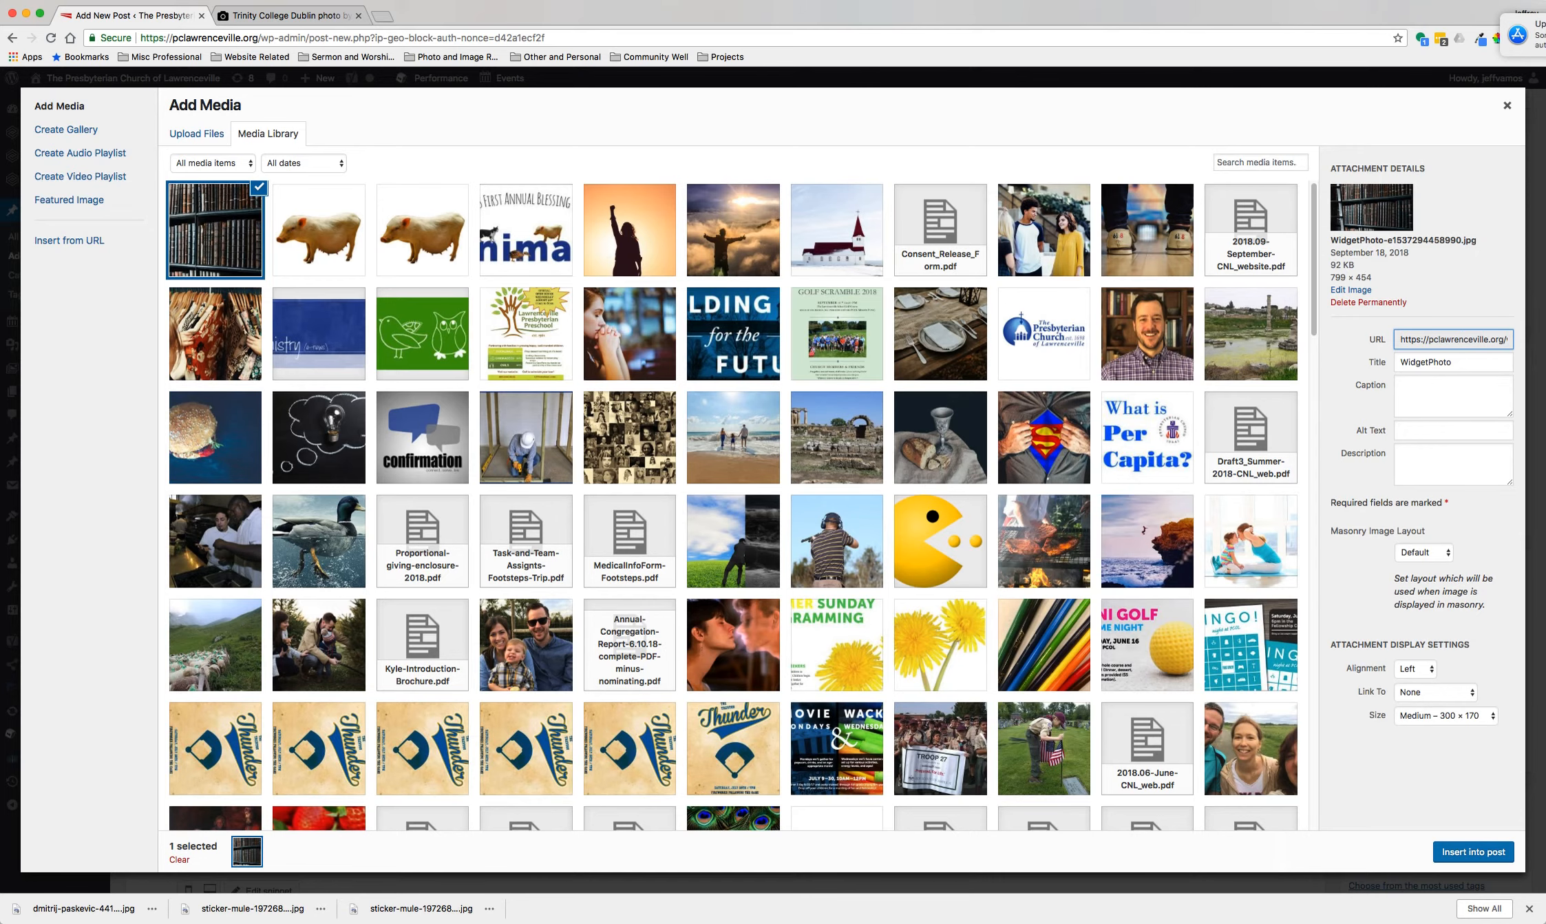
click(1469, 853)
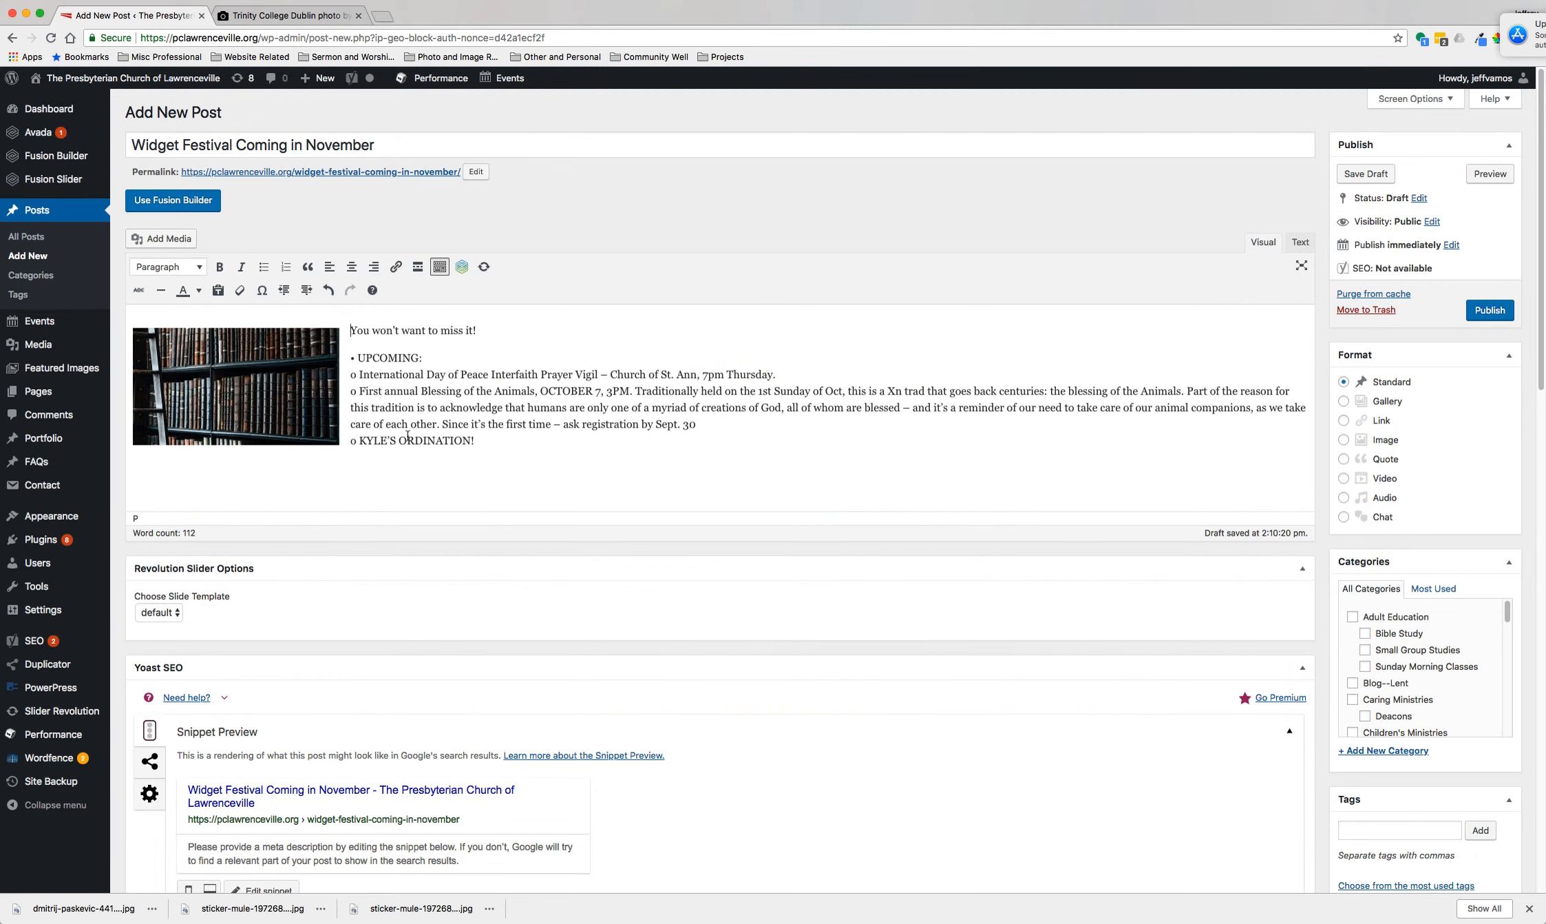
Step: Try right alignment for the book photo in the post body, and set it back to left alignment
click(236, 386)
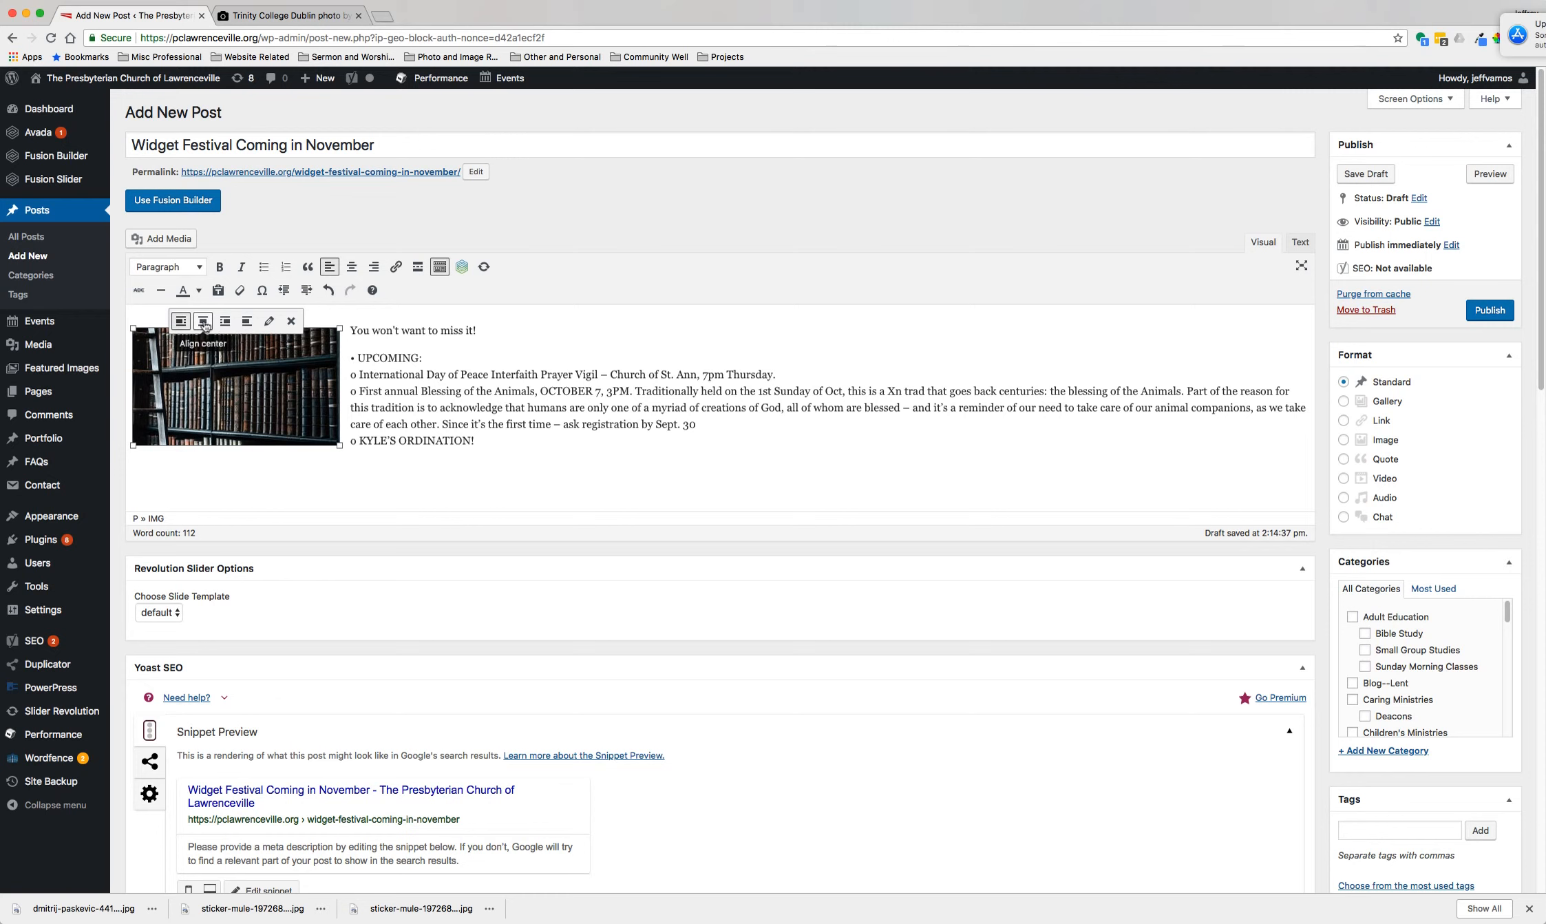
click(225, 321)
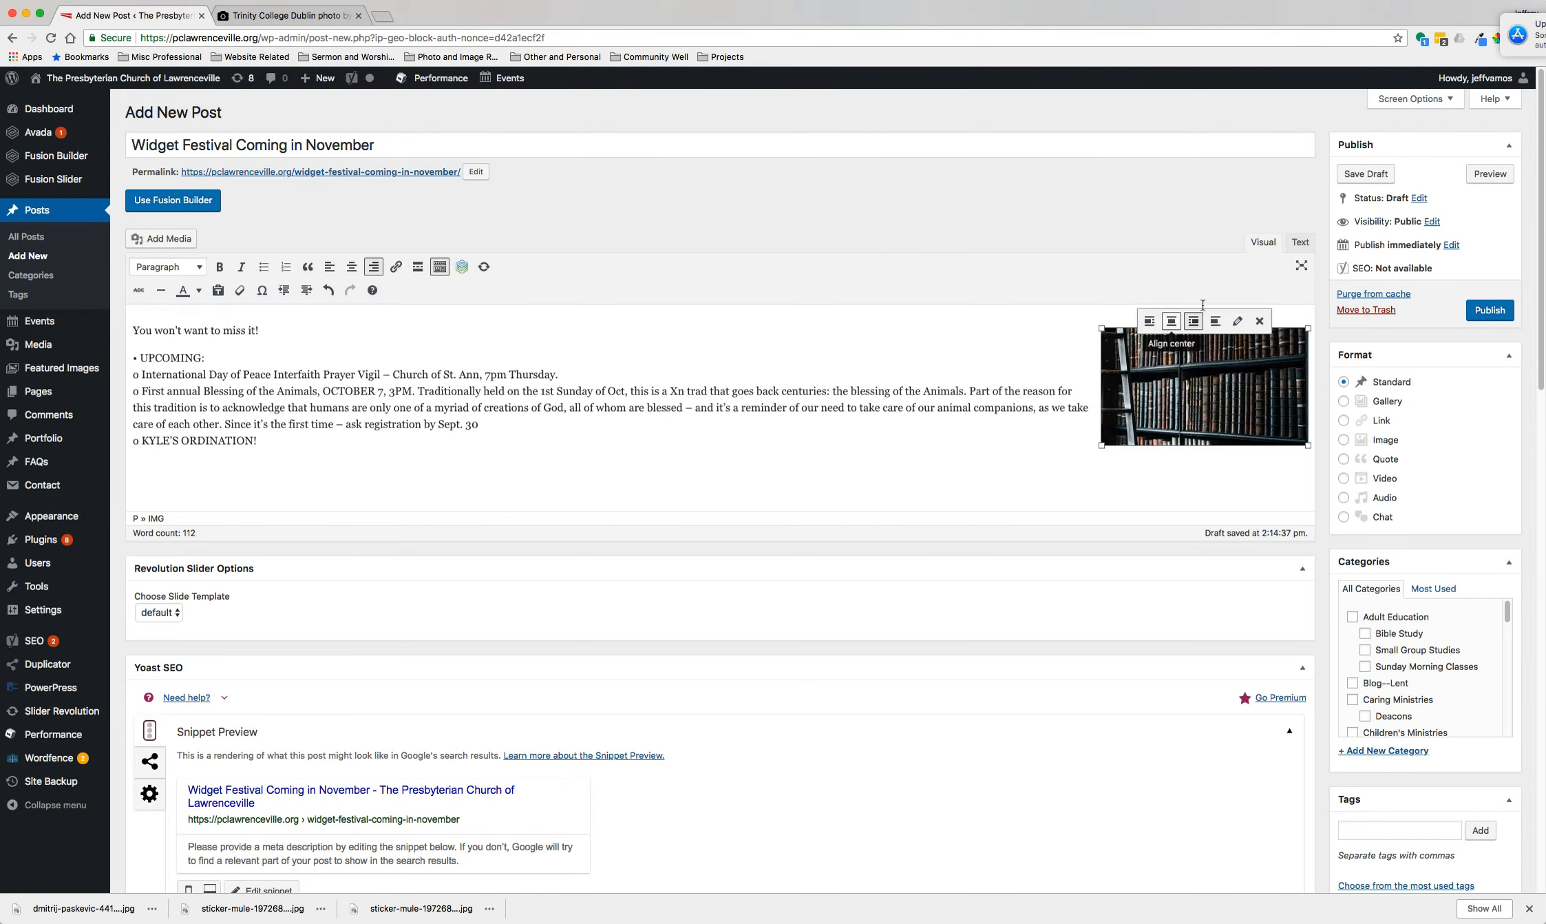
click(1149, 321)
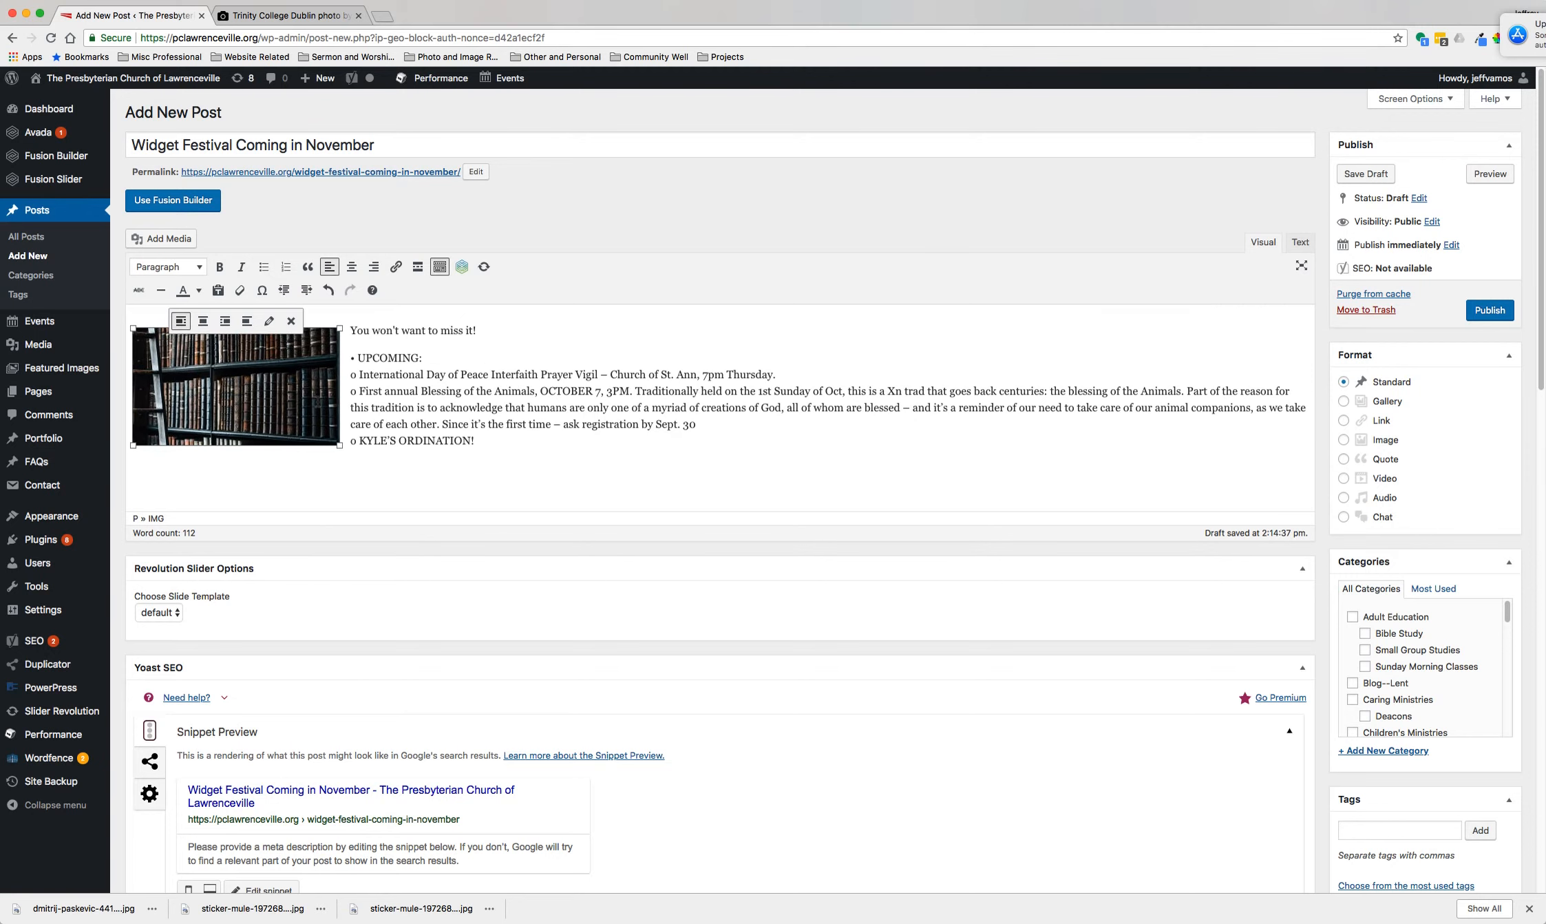
click(451, 405)
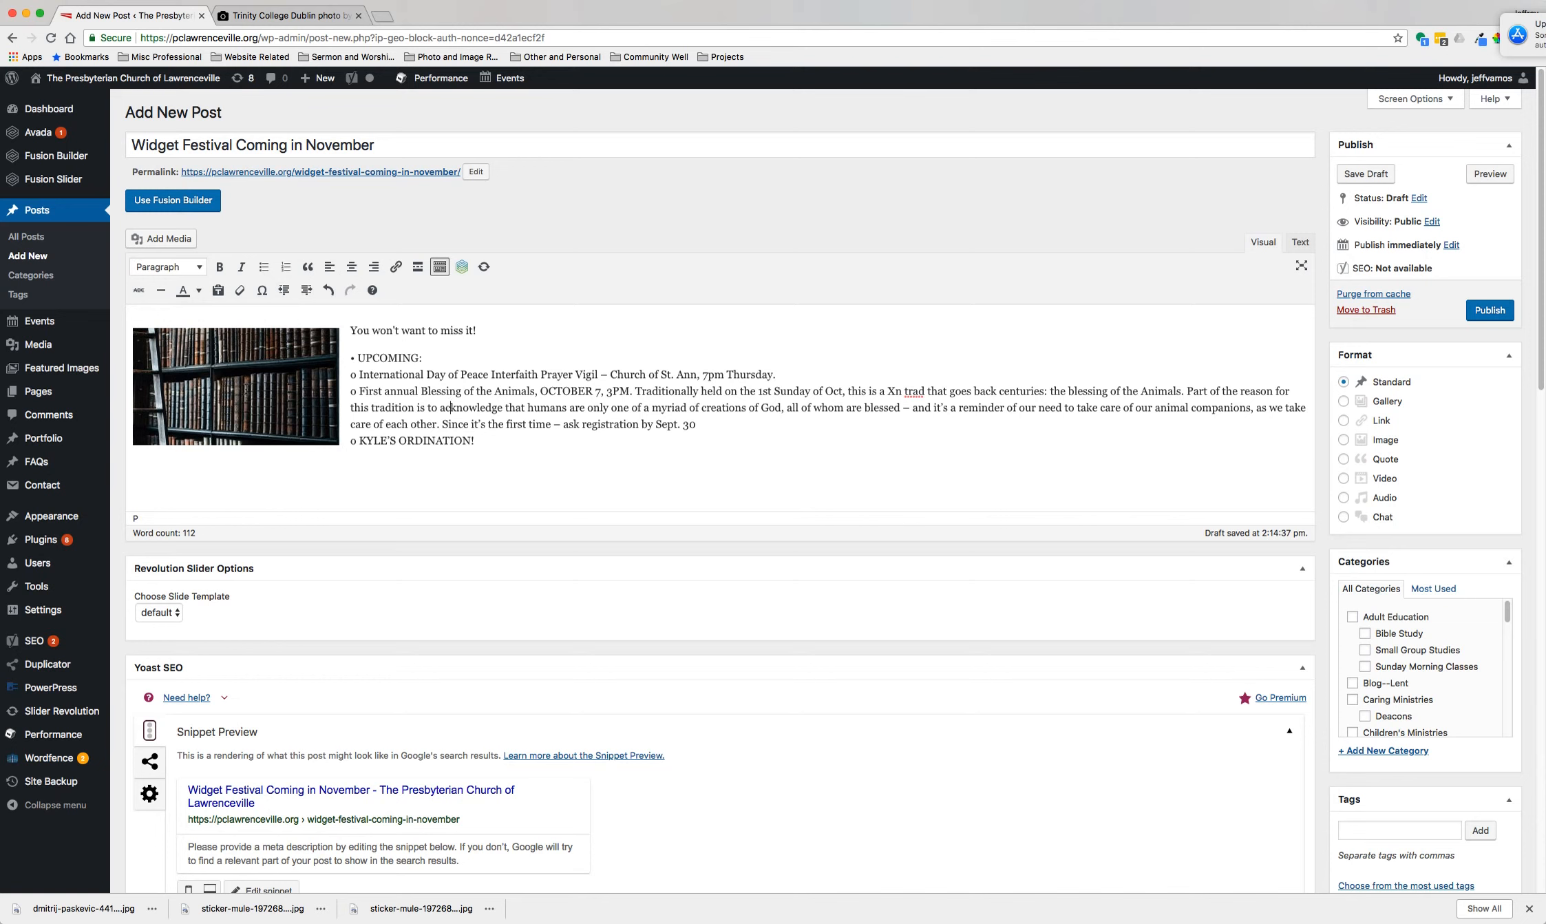
Step: Look over the inserted photo's image details and display settings, and close them without changes
click(236, 387)
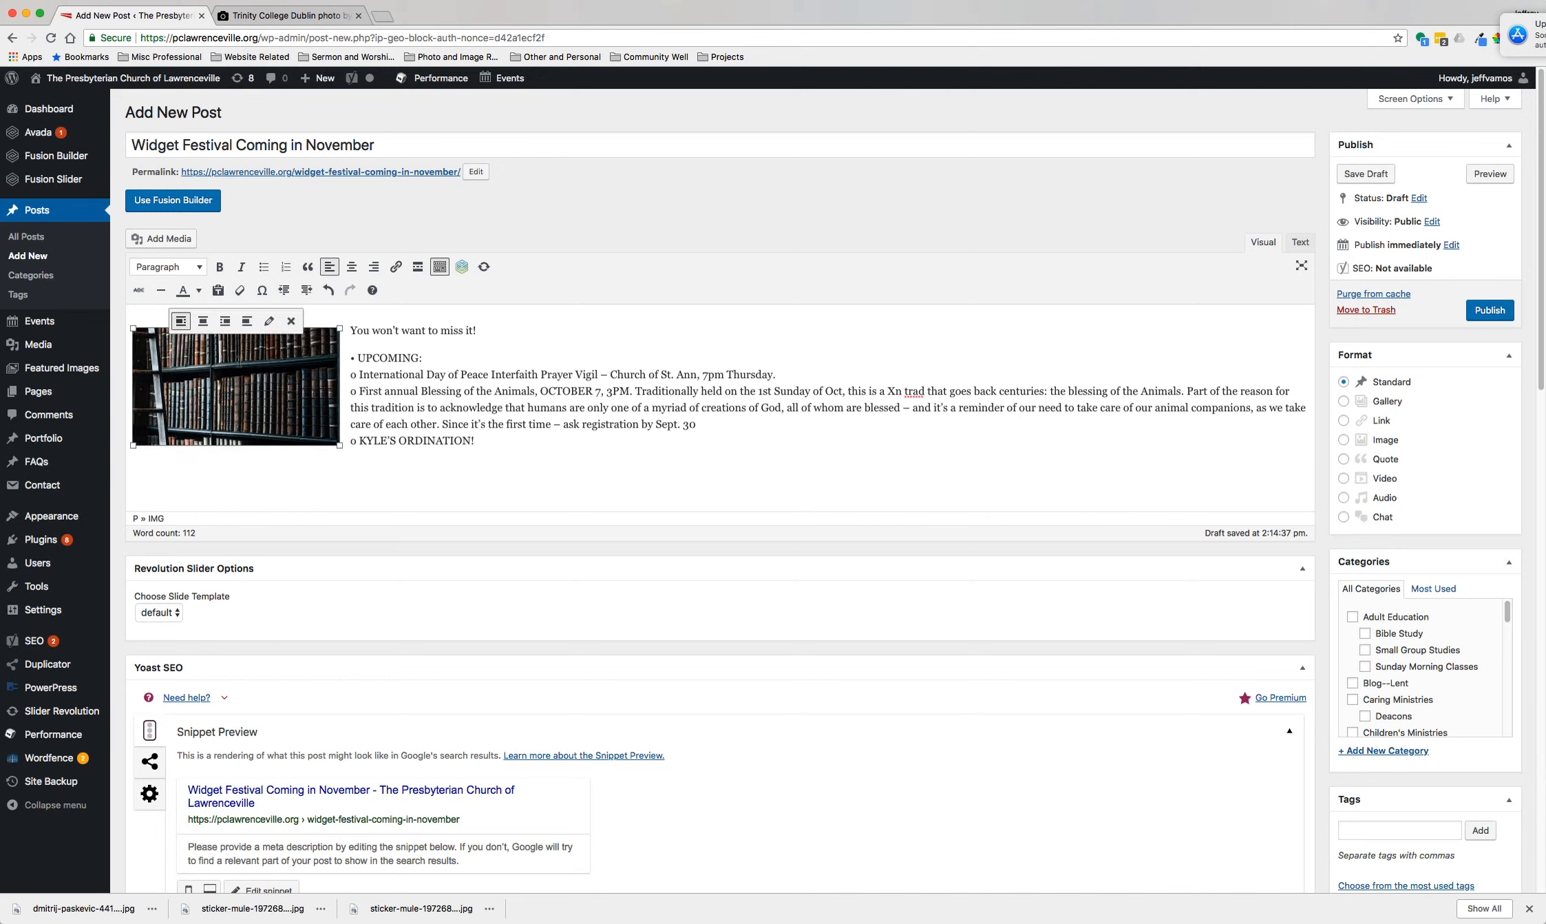
click(269, 323)
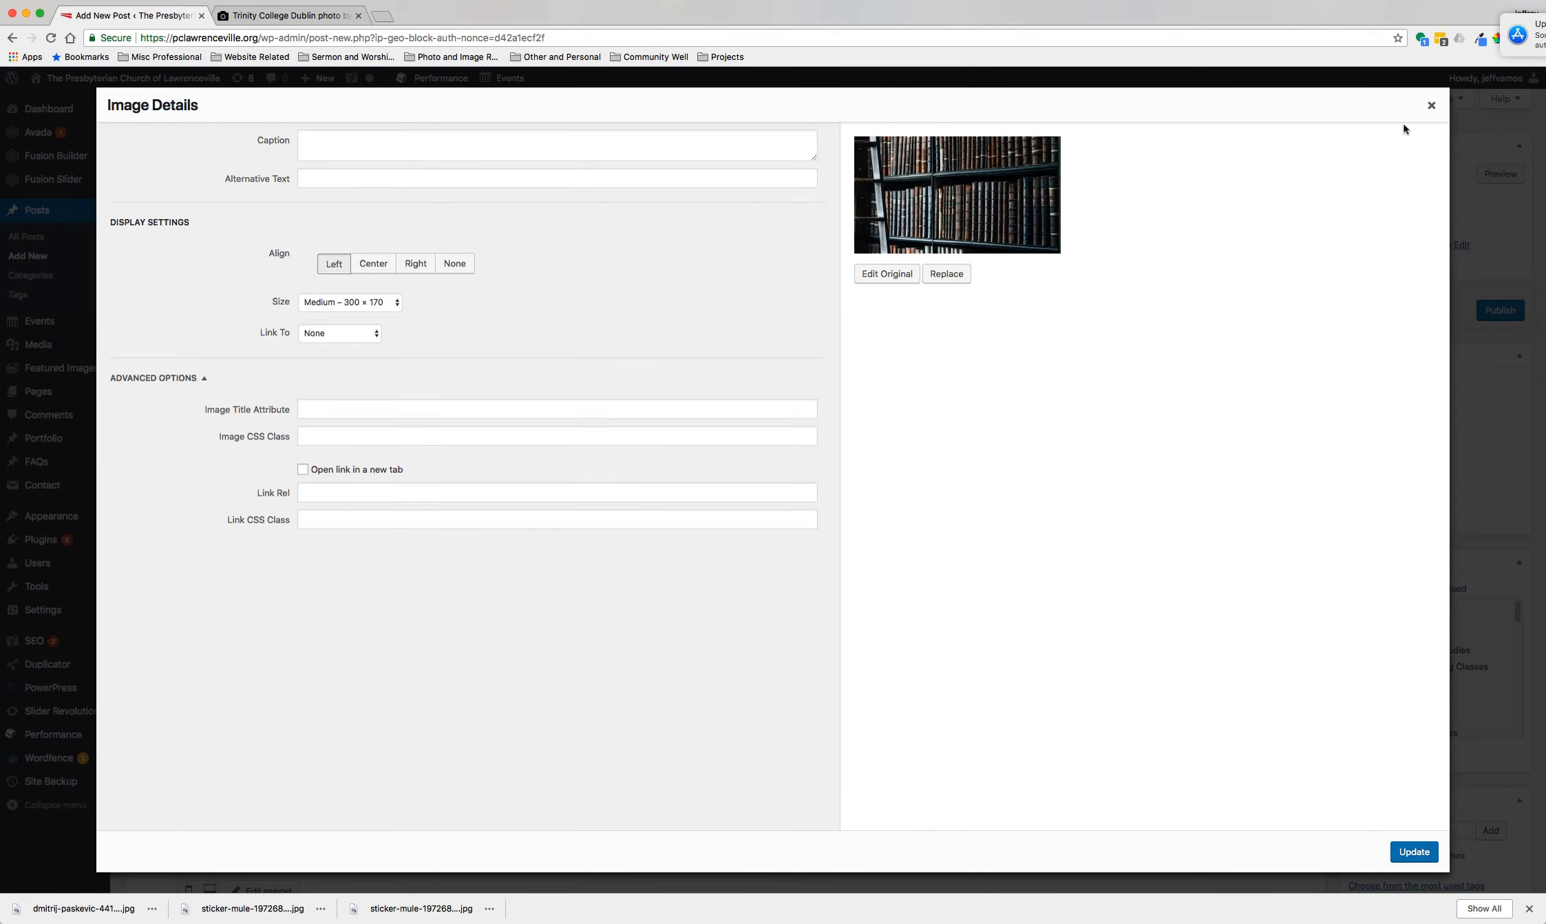
click(1432, 107)
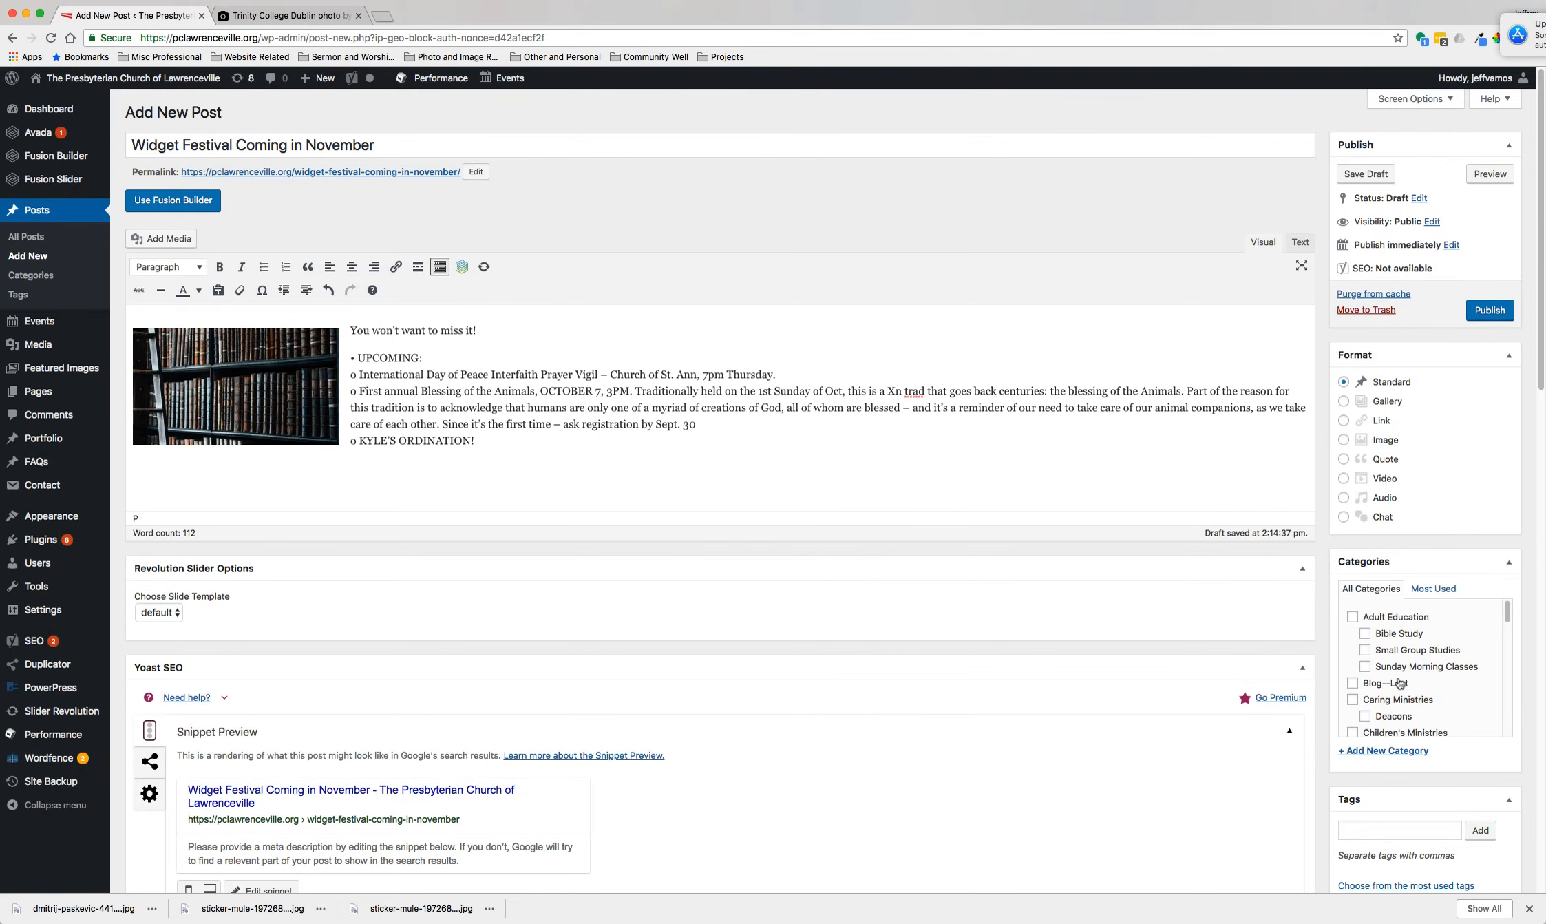
Step: Set the uploaded WidgetPhoto image from the media library as the post's featured image
scroll(1400, 684, down, 4)
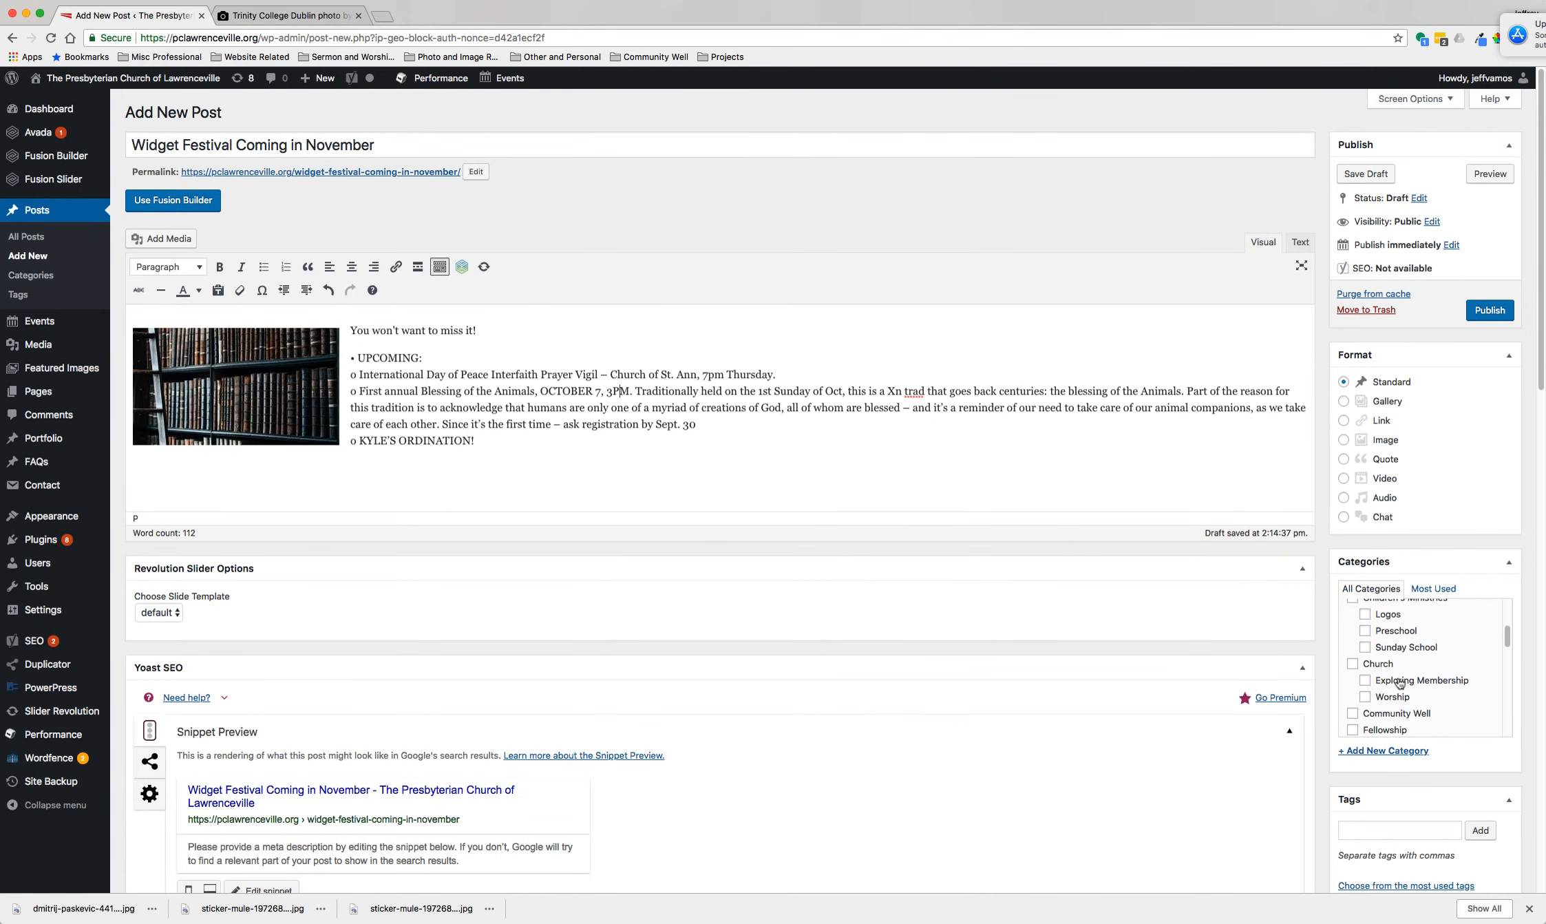
scroll(1322, 790, down, 2)
scroll(1322, 790, down, 5)
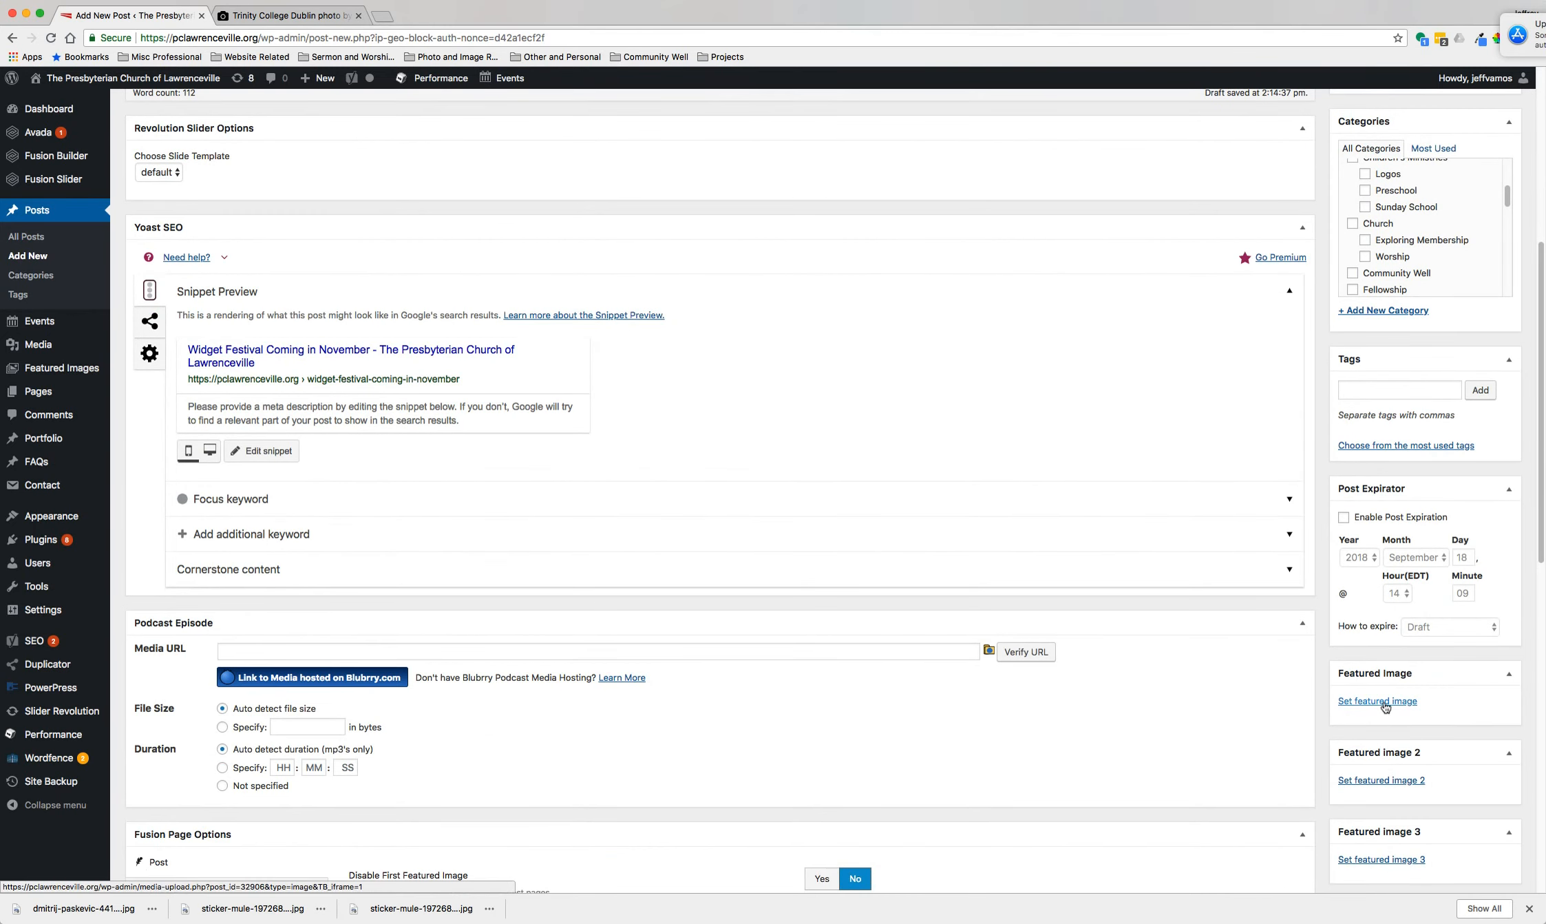
click(1380, 702)
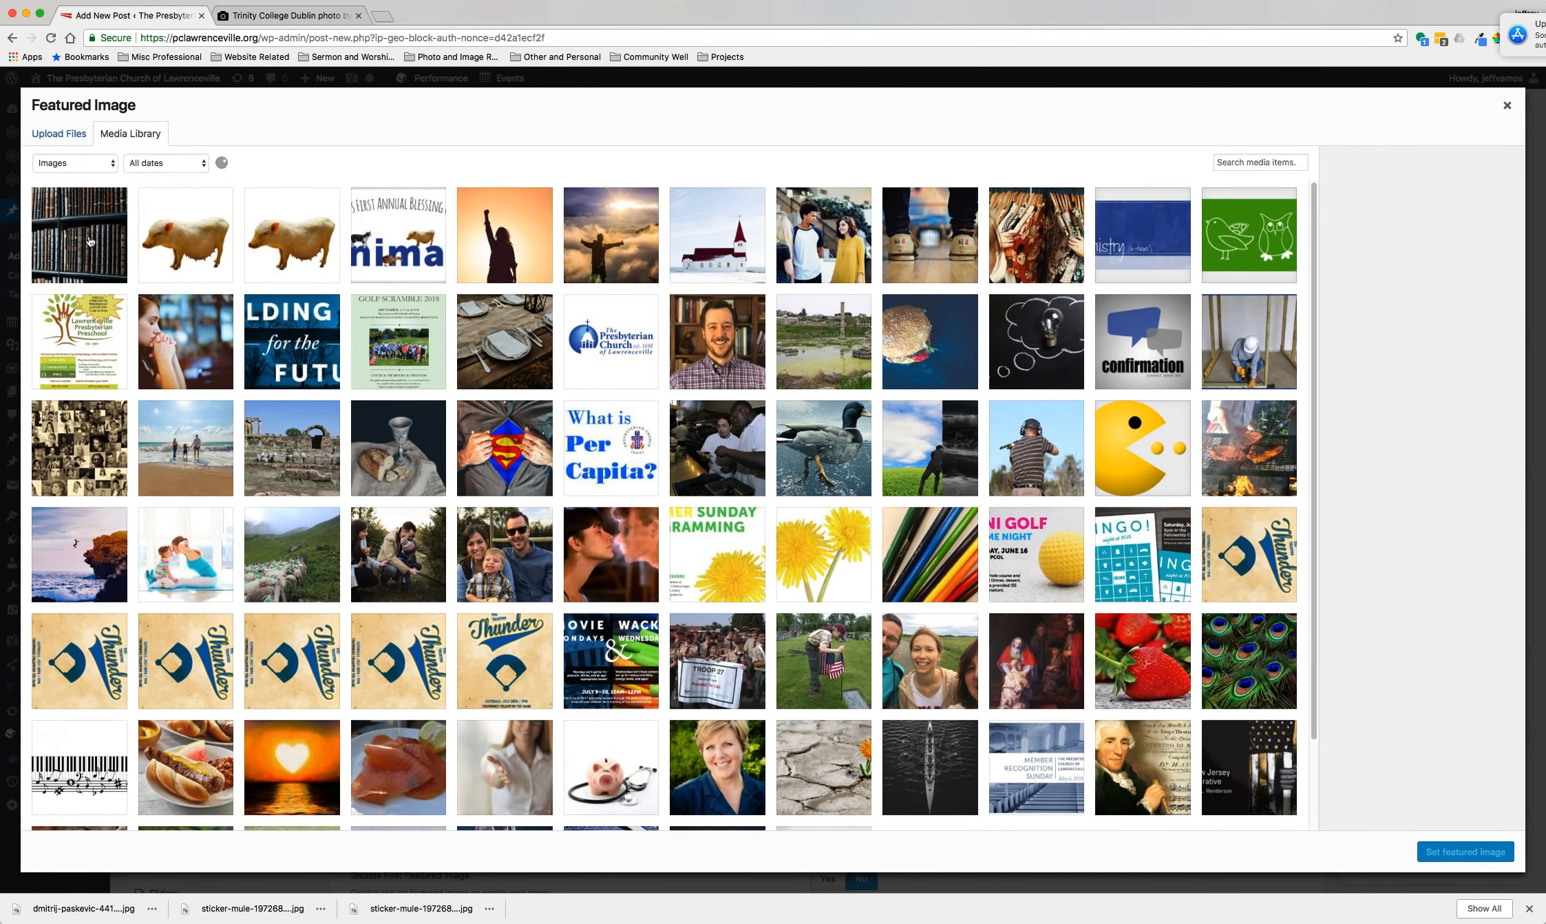
click(89, 241)
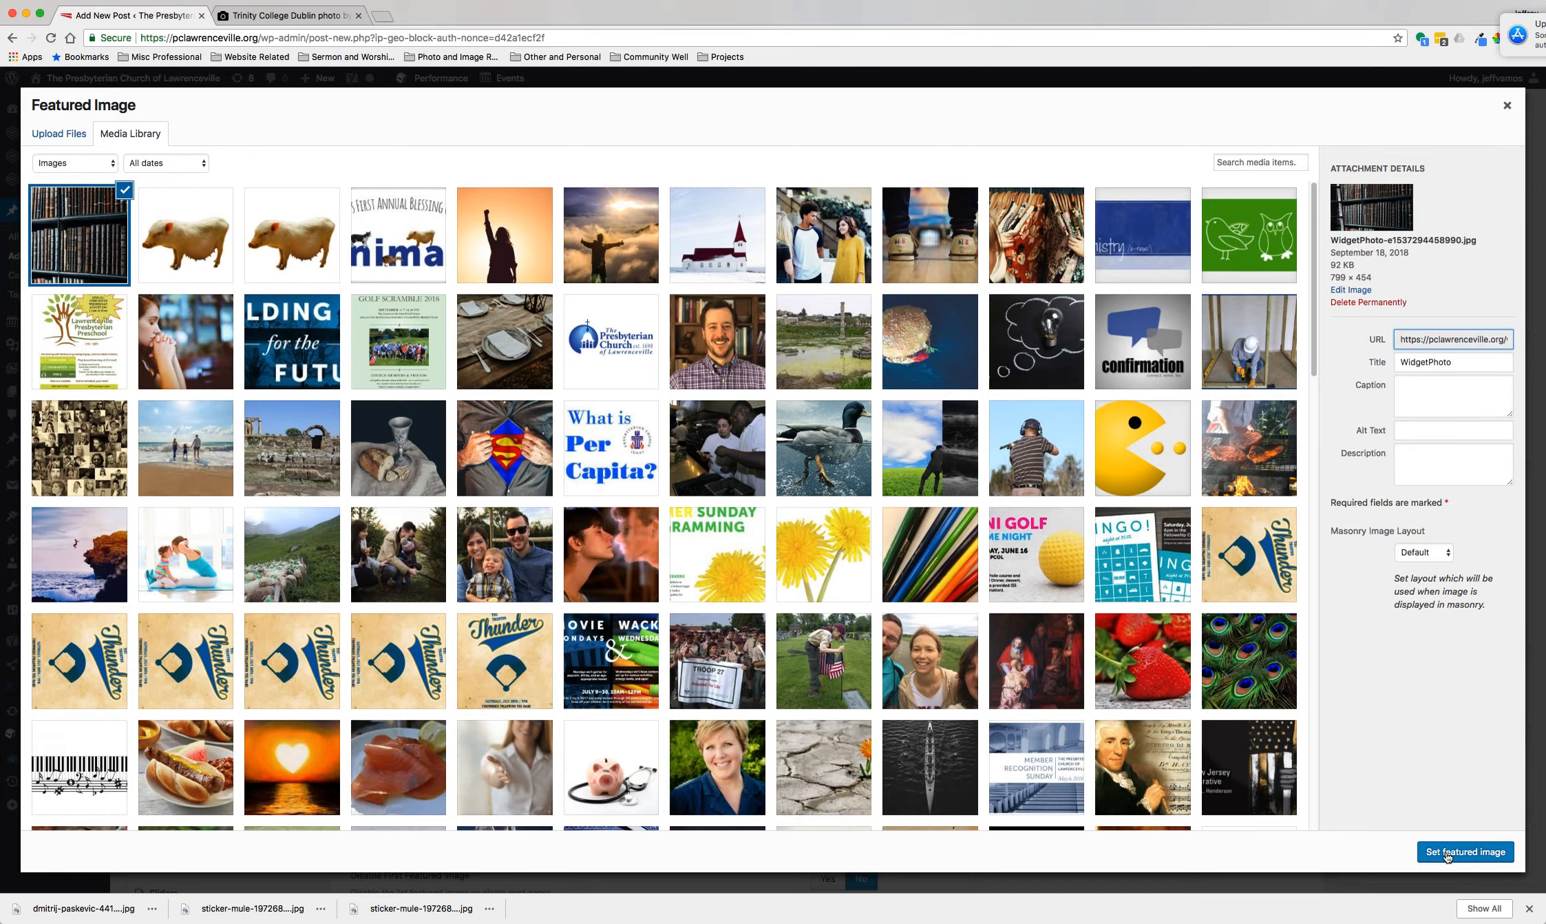
click(1448, 854)
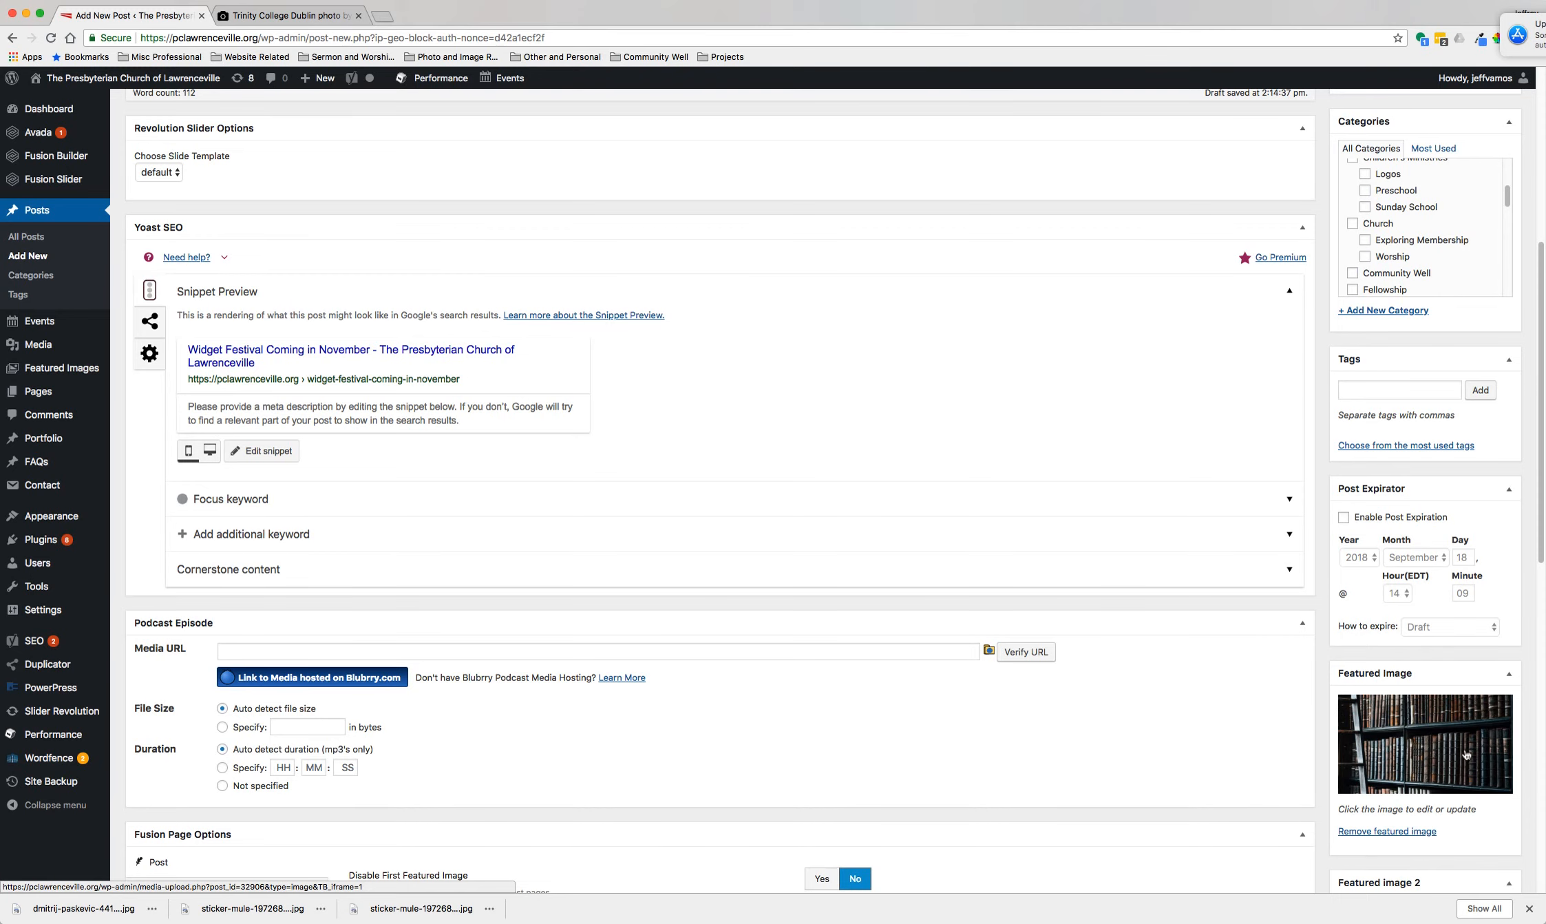
Step: Assign the post to the Fellowship and Men's Ministry categories
scroll(654, 372, up, 7)
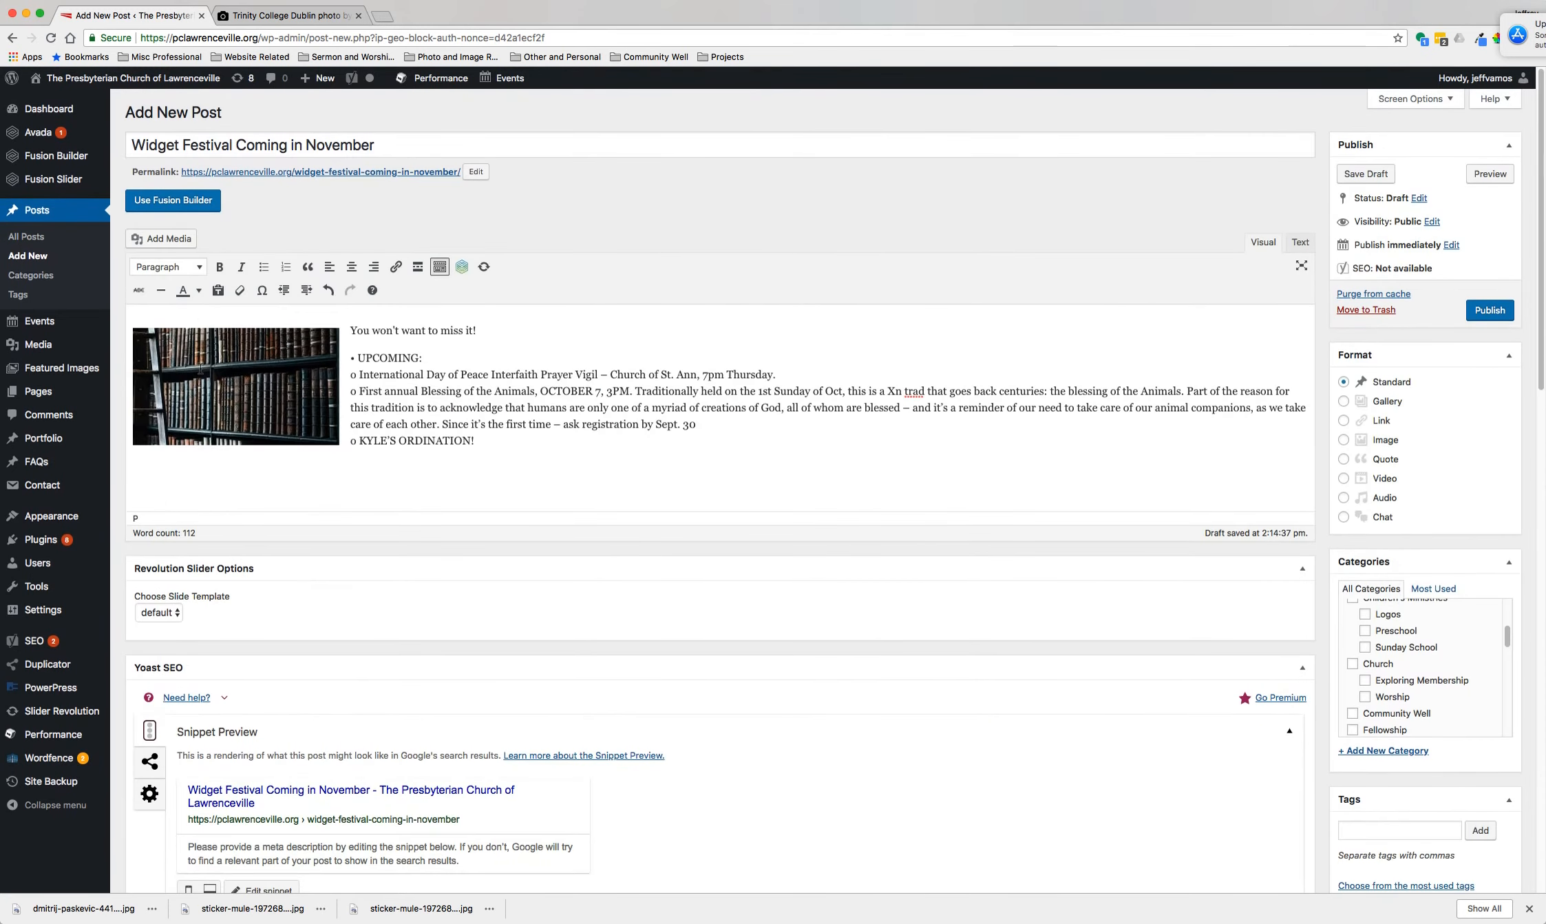
scroll(852, 634, down, 6)
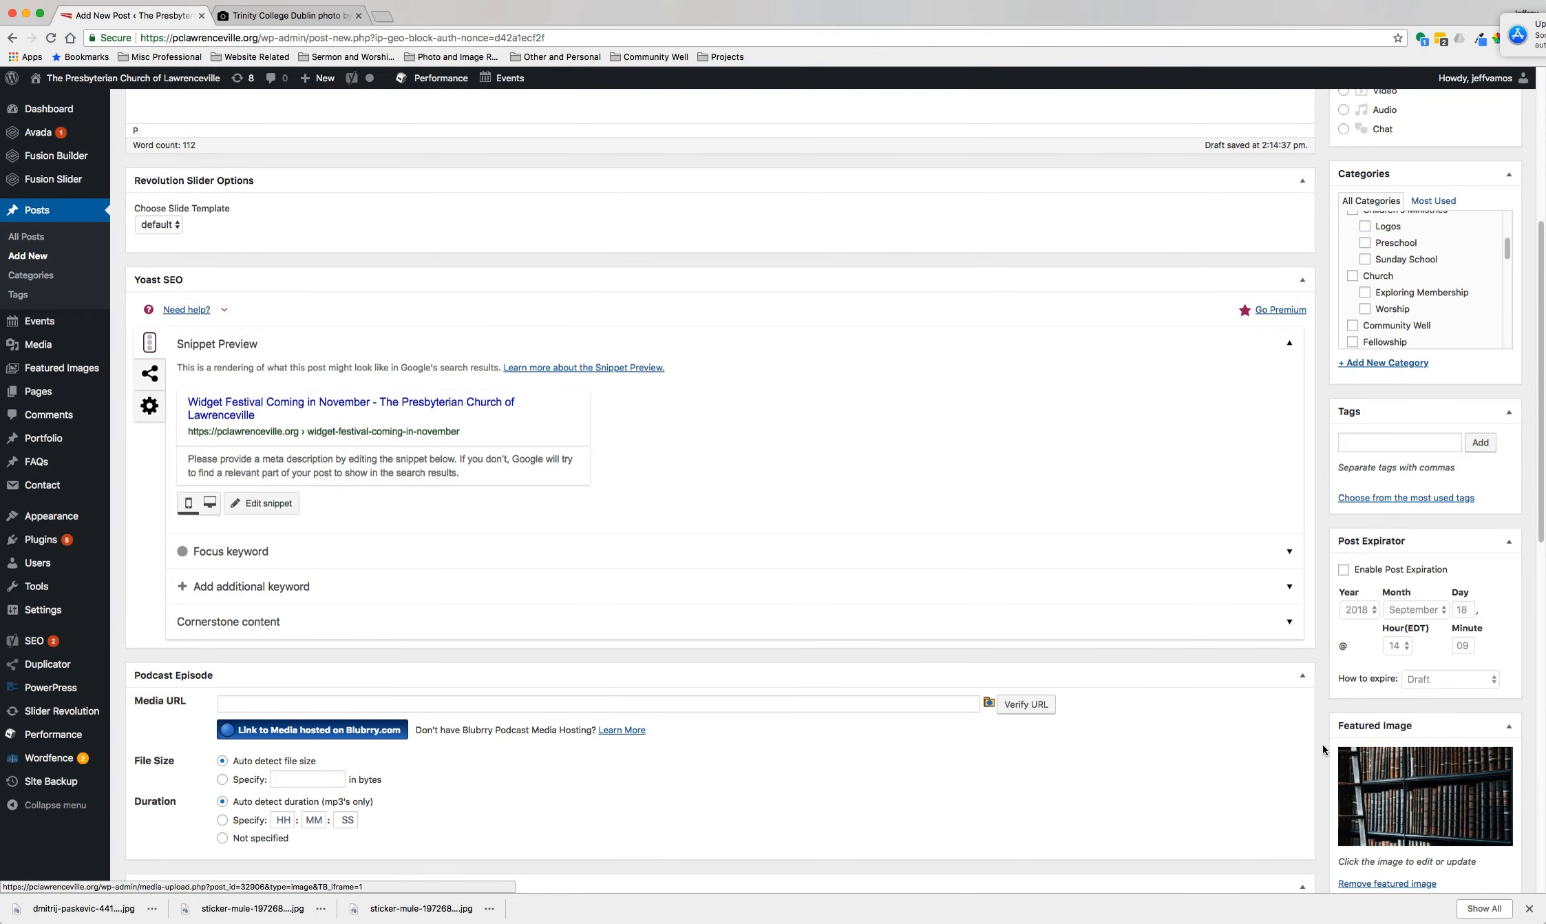
scroll(1320, 745, up, 3)
scroll(1321, 745, up, 2)
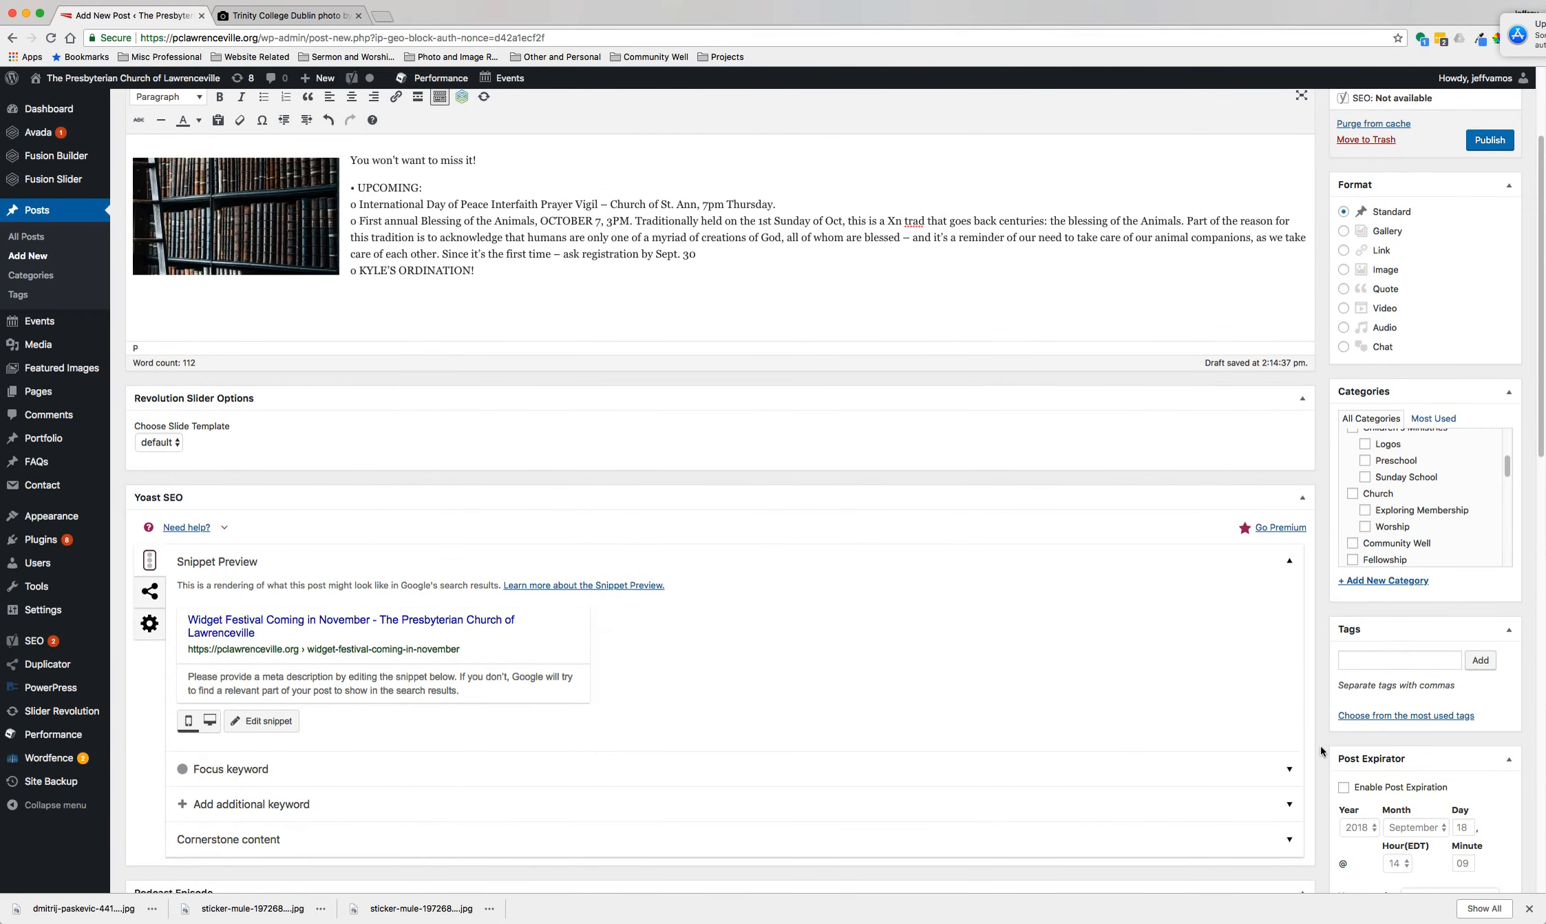
scroll(1414, 496, up, 5)
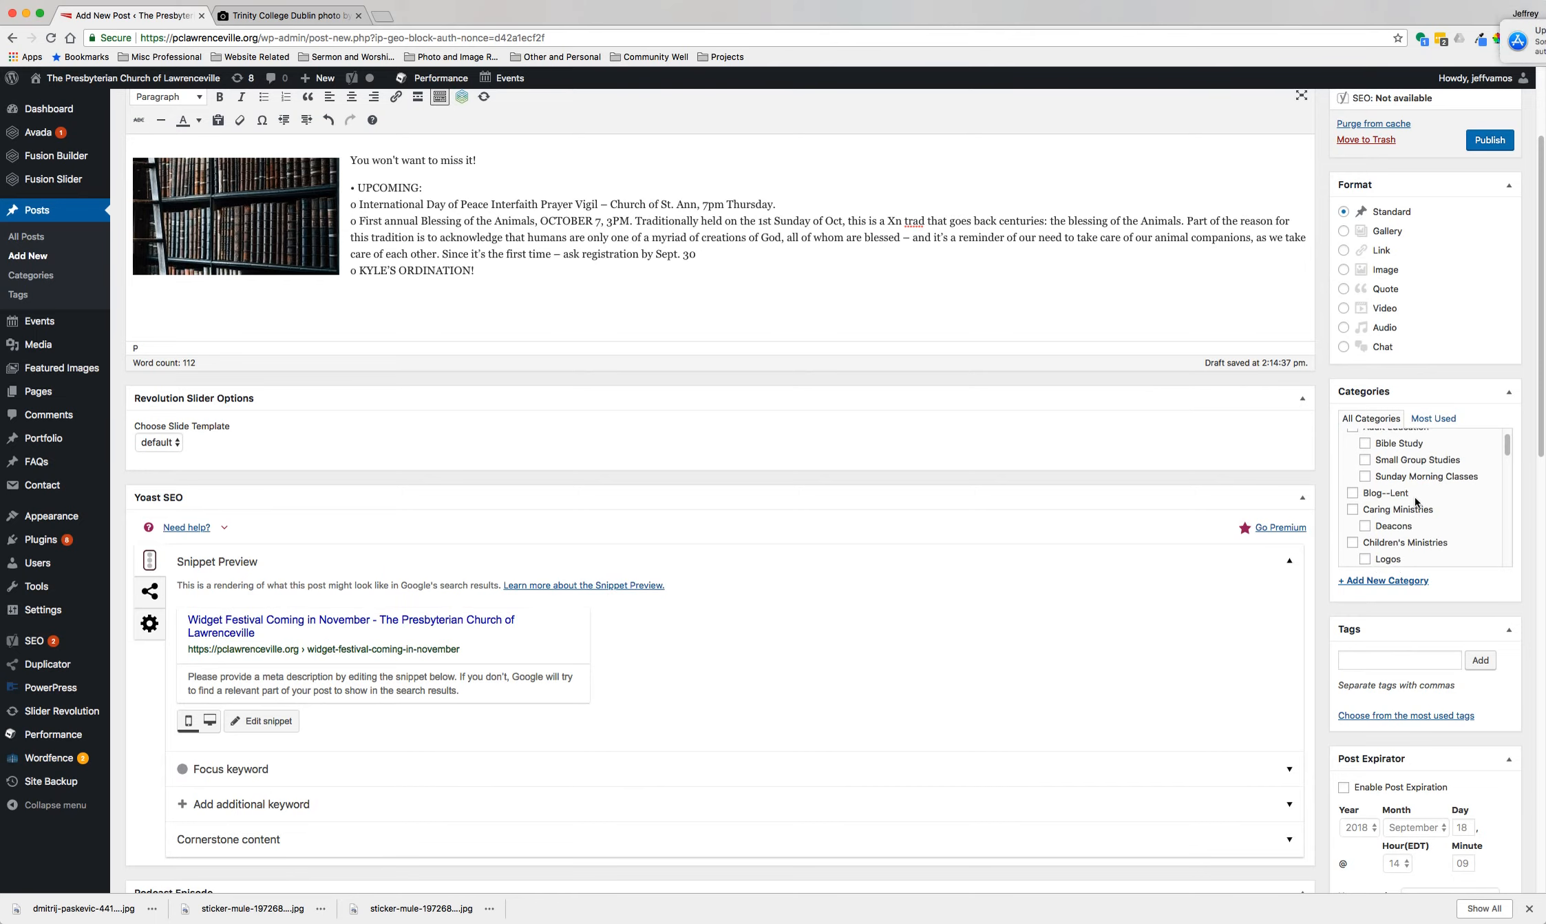
scroll(1327, 583, down, 2)
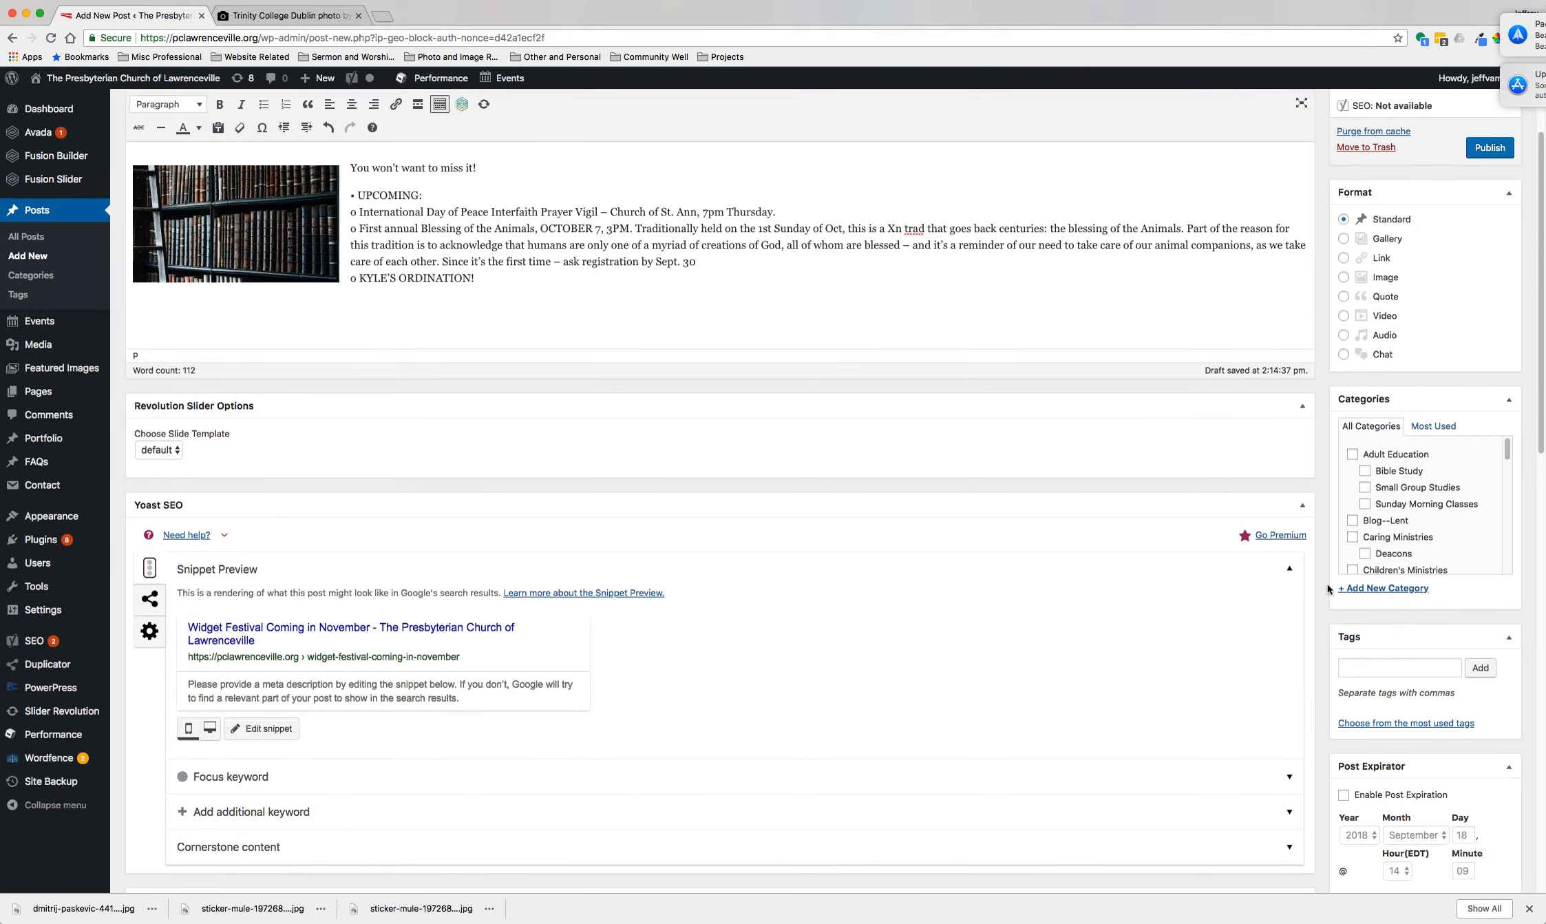
scroll(1414, 502, down, 5)
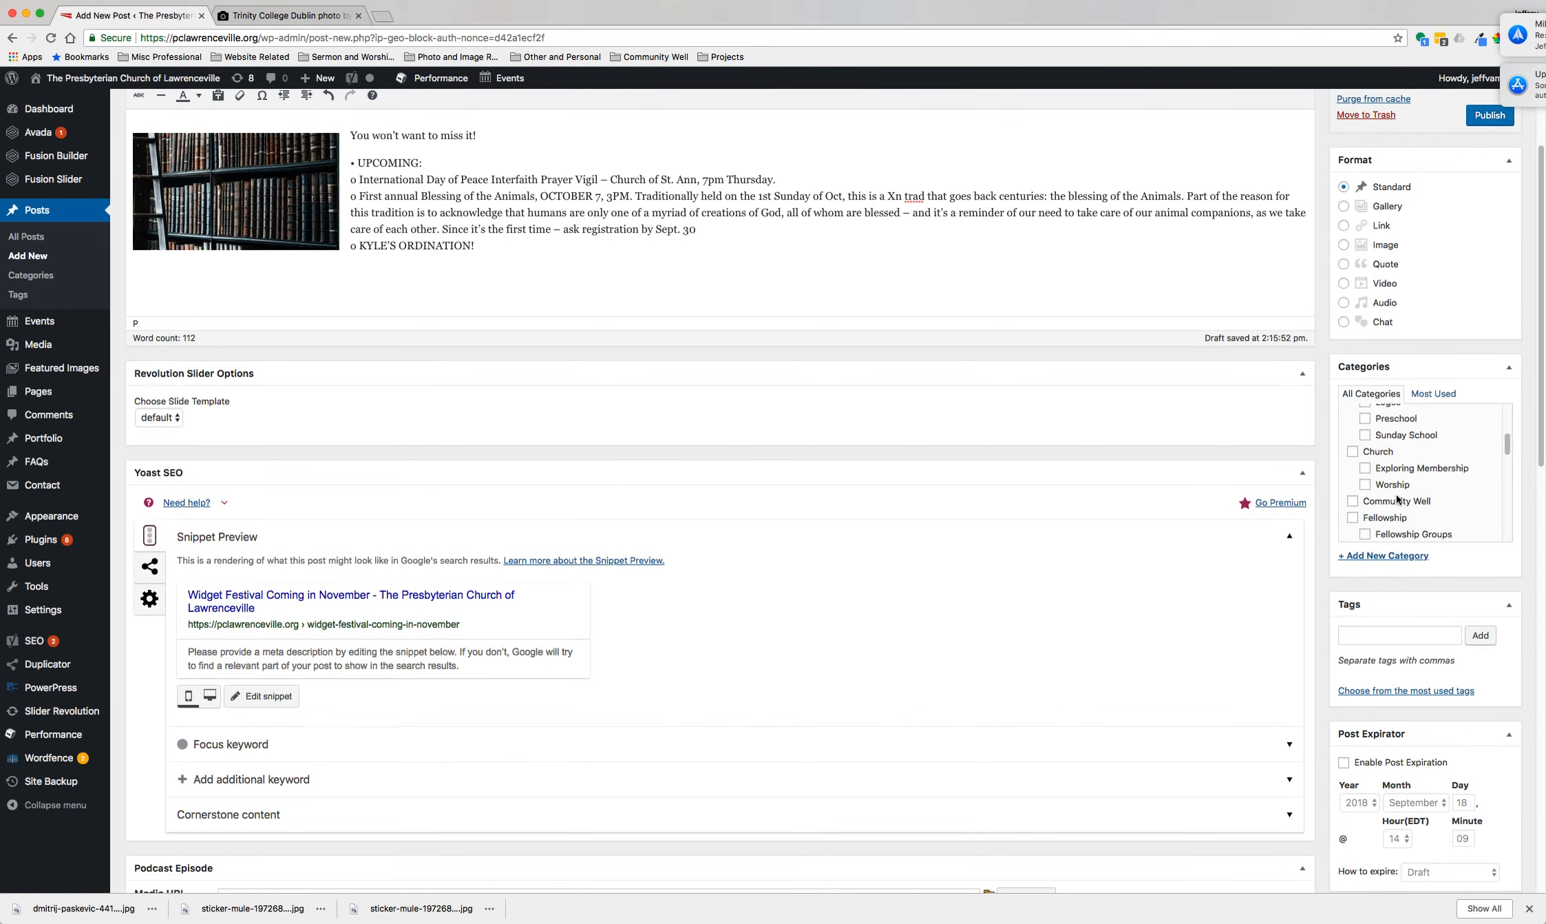
scroll(1441, 509, down, 1)
click(1353, 496)
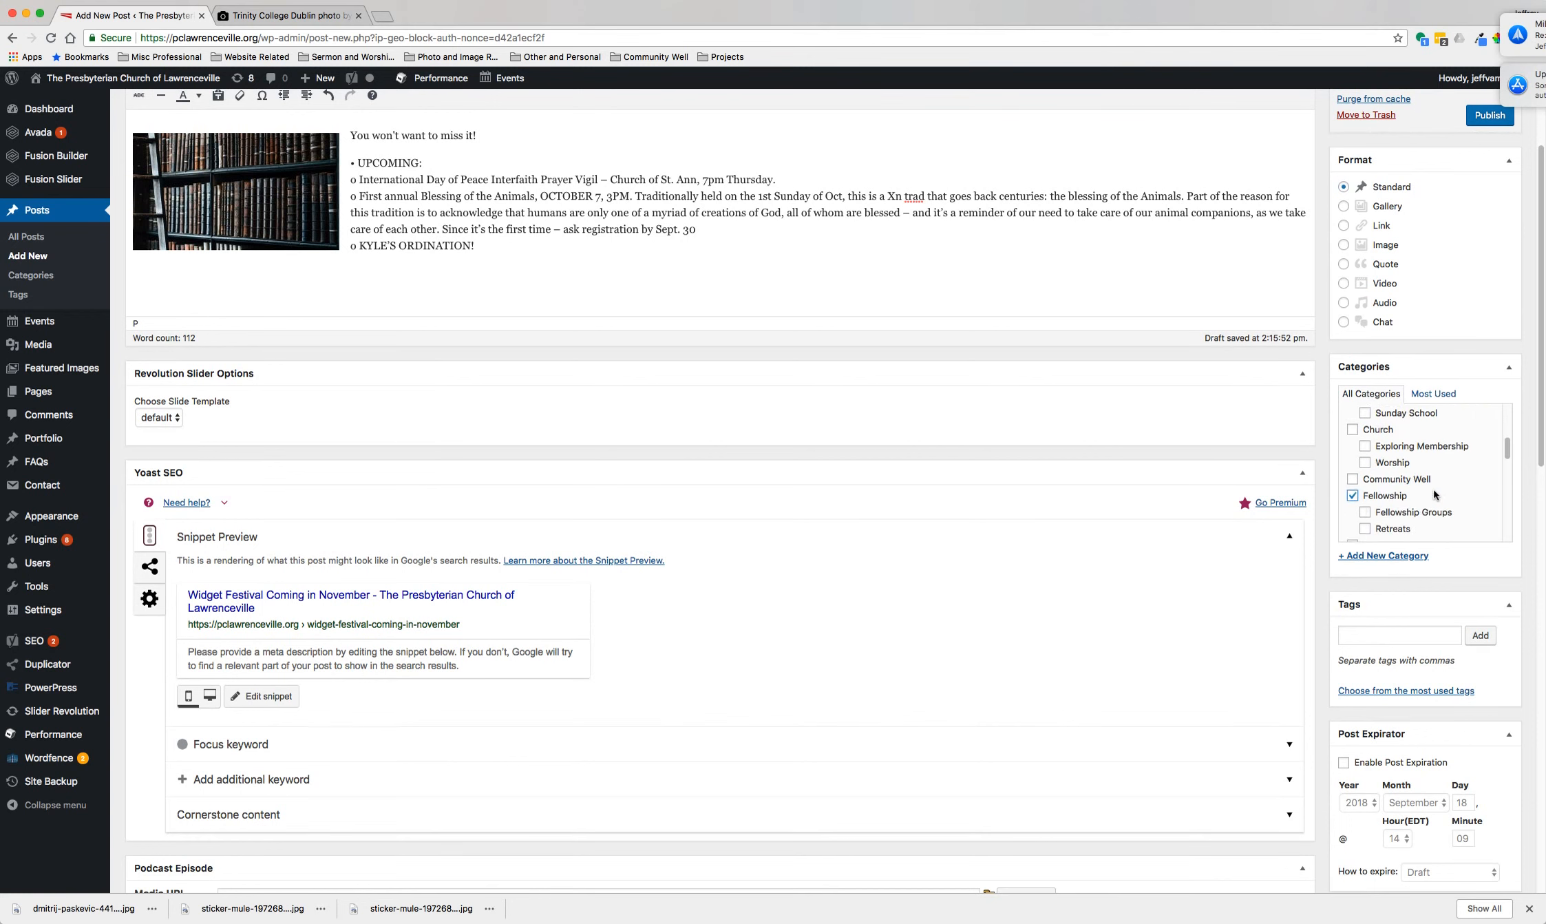
scroll(1434, 489, down, 3)
click(1404, 513)
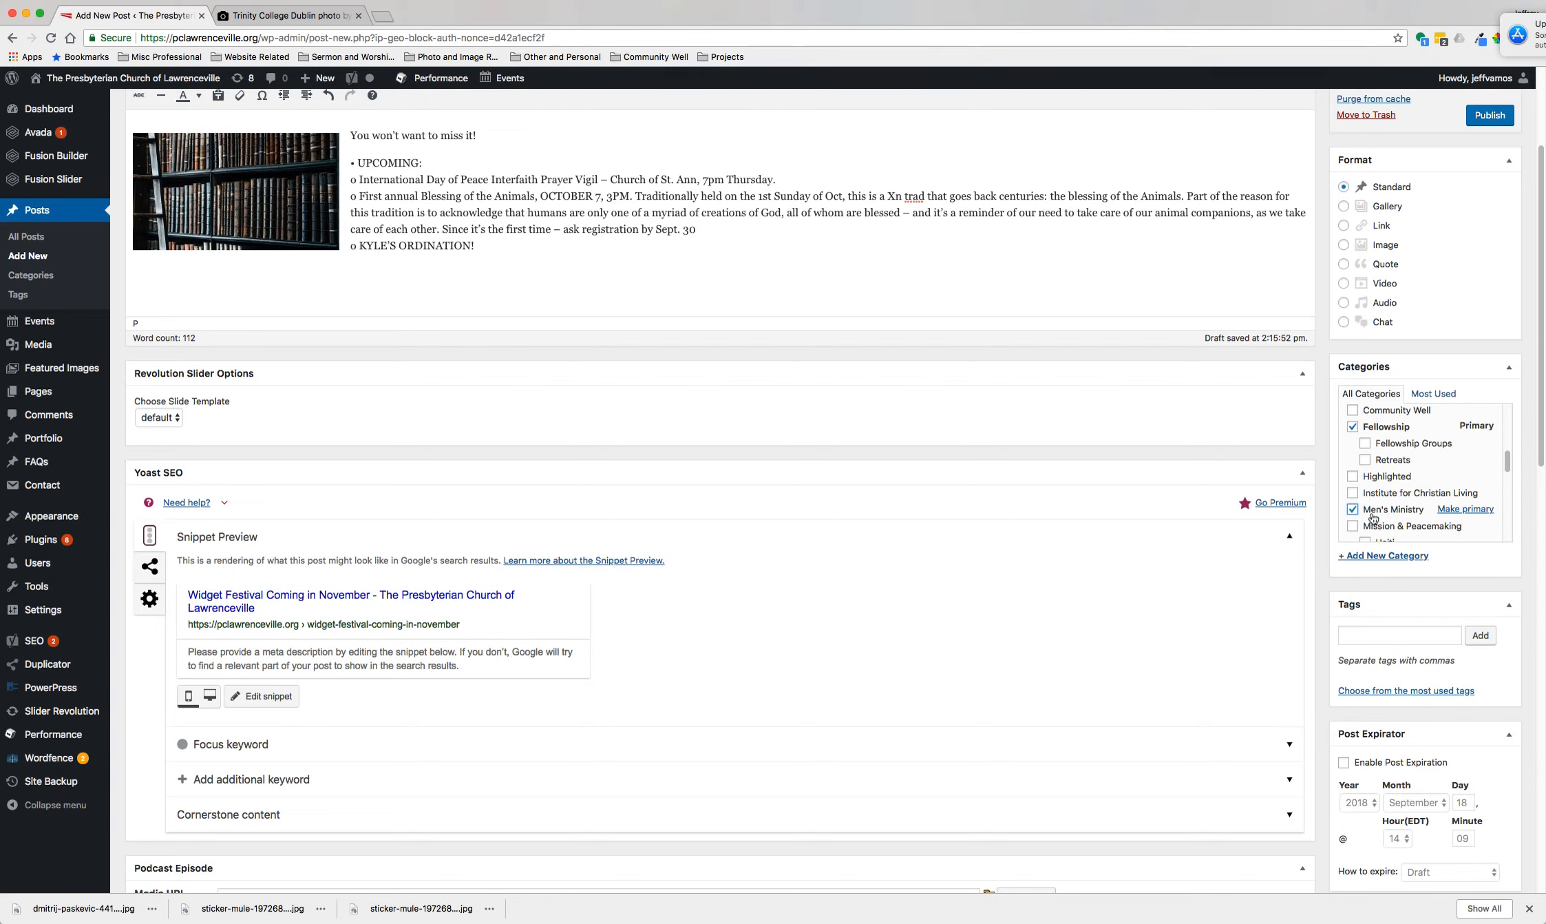
Step: Add the Adult Education and Highlighted categories to the post
scroll(1394, 516, up, 3)
scroll(1396, 511, up, 5)
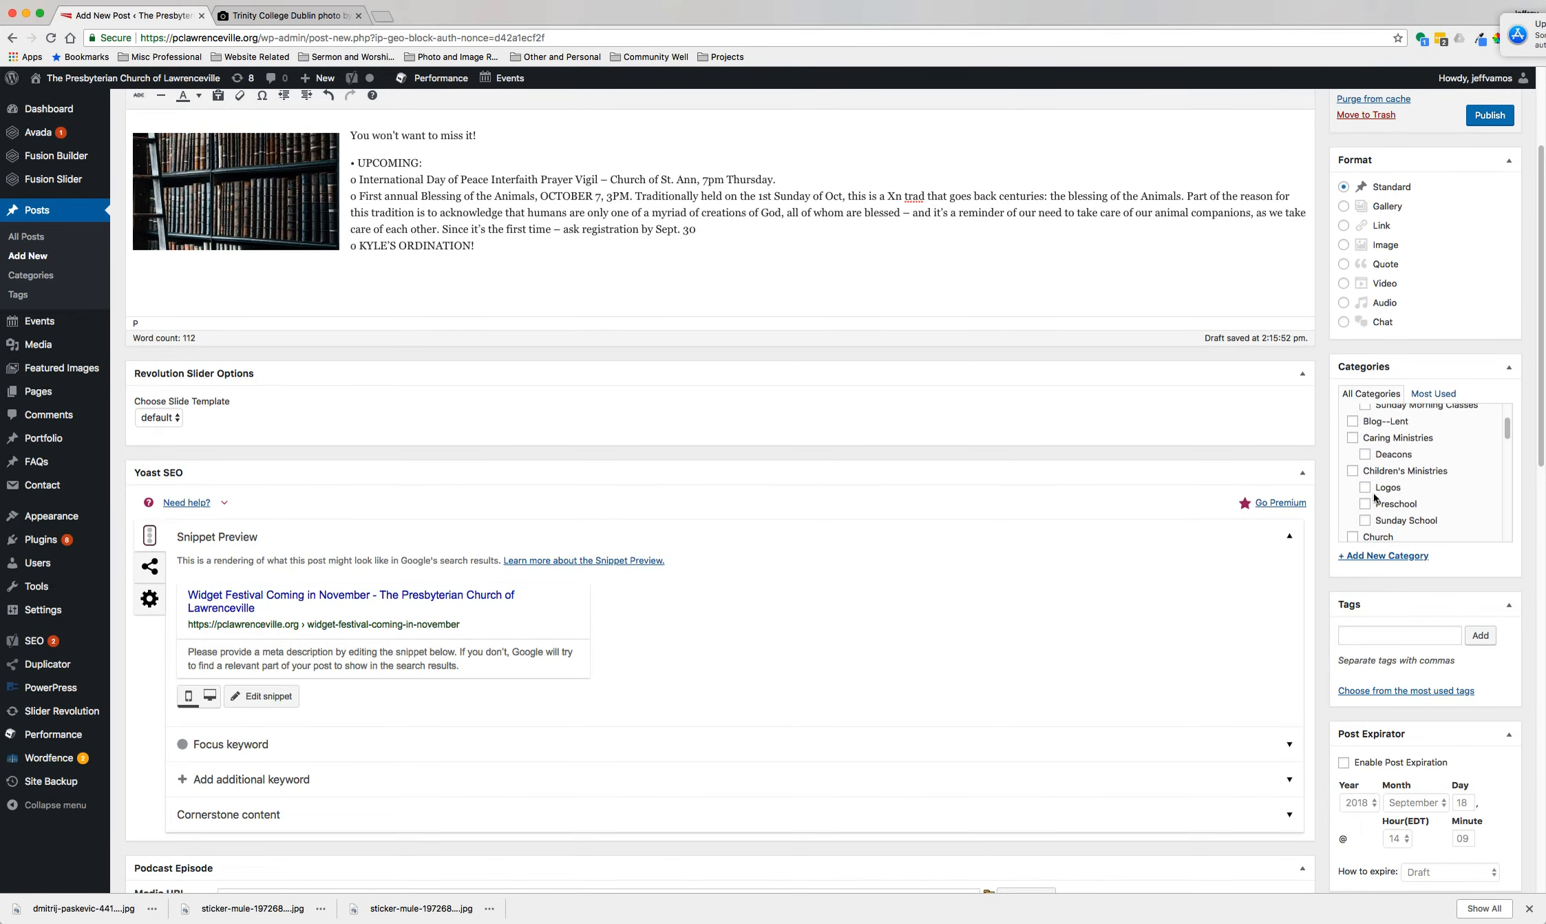
click(1353, 410)
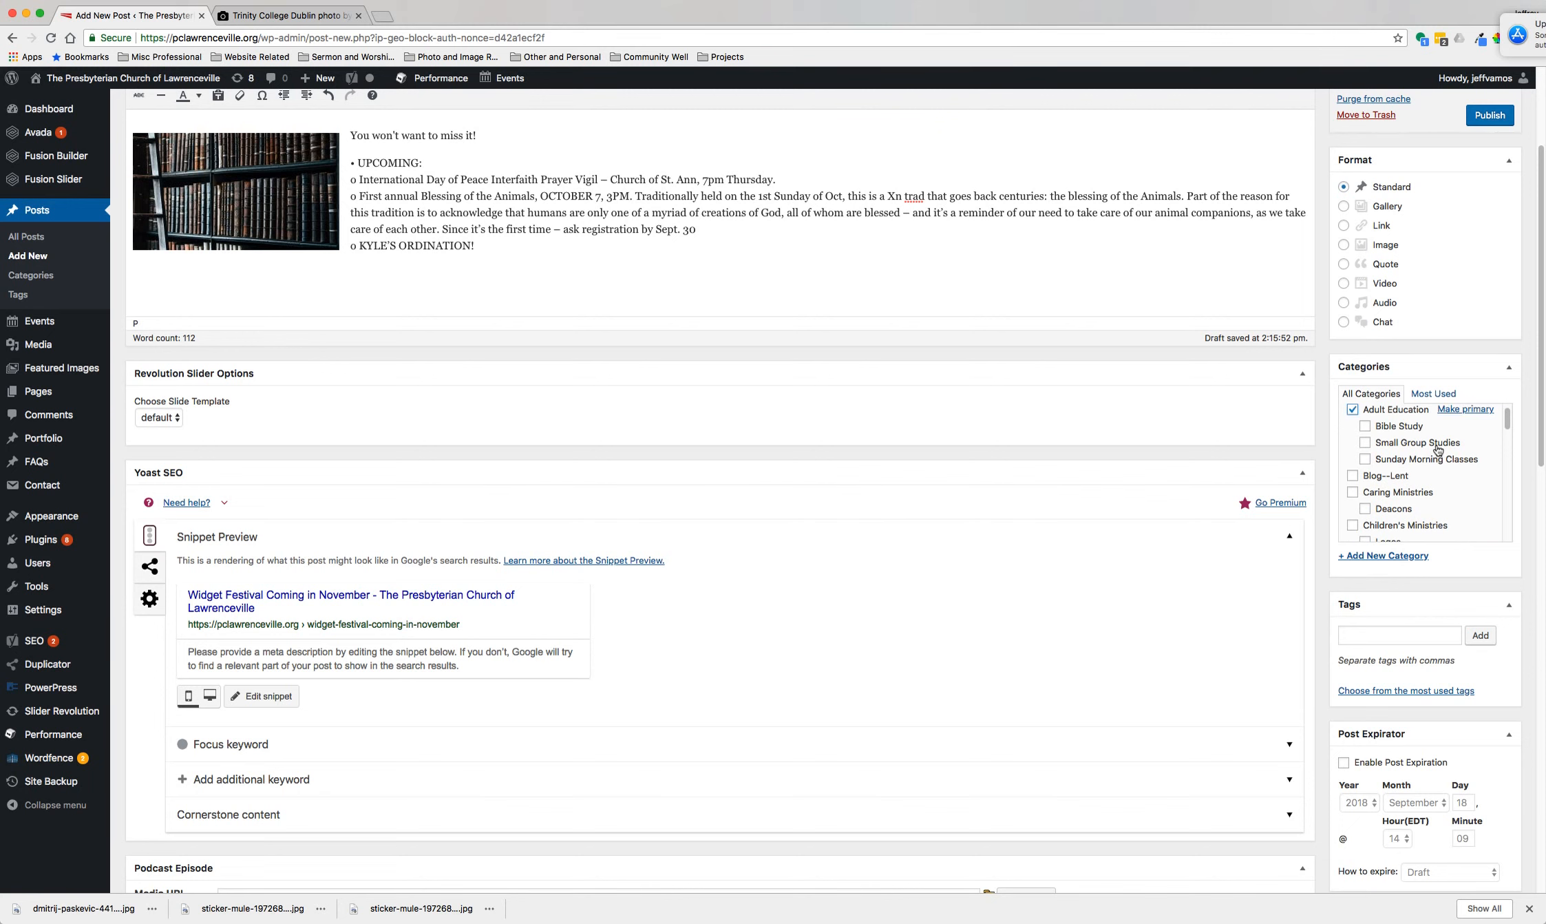
scroll(1424, 487, down, 3)
scroll(1423, 487, down, 4)
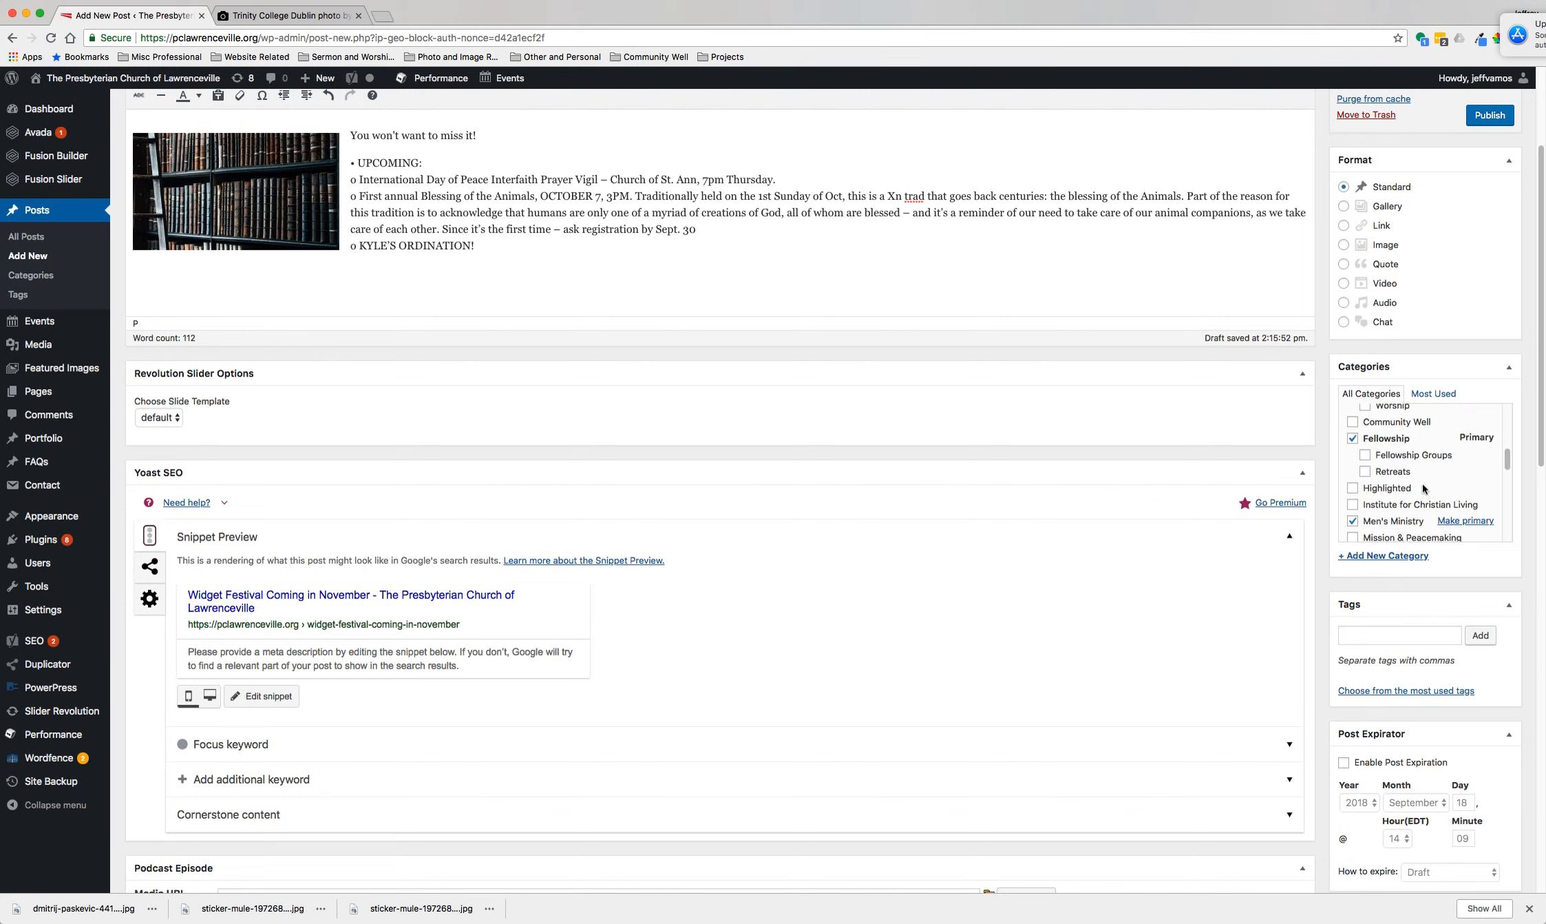
click(1354, 489)
scroll(1313, 554, down, 5)
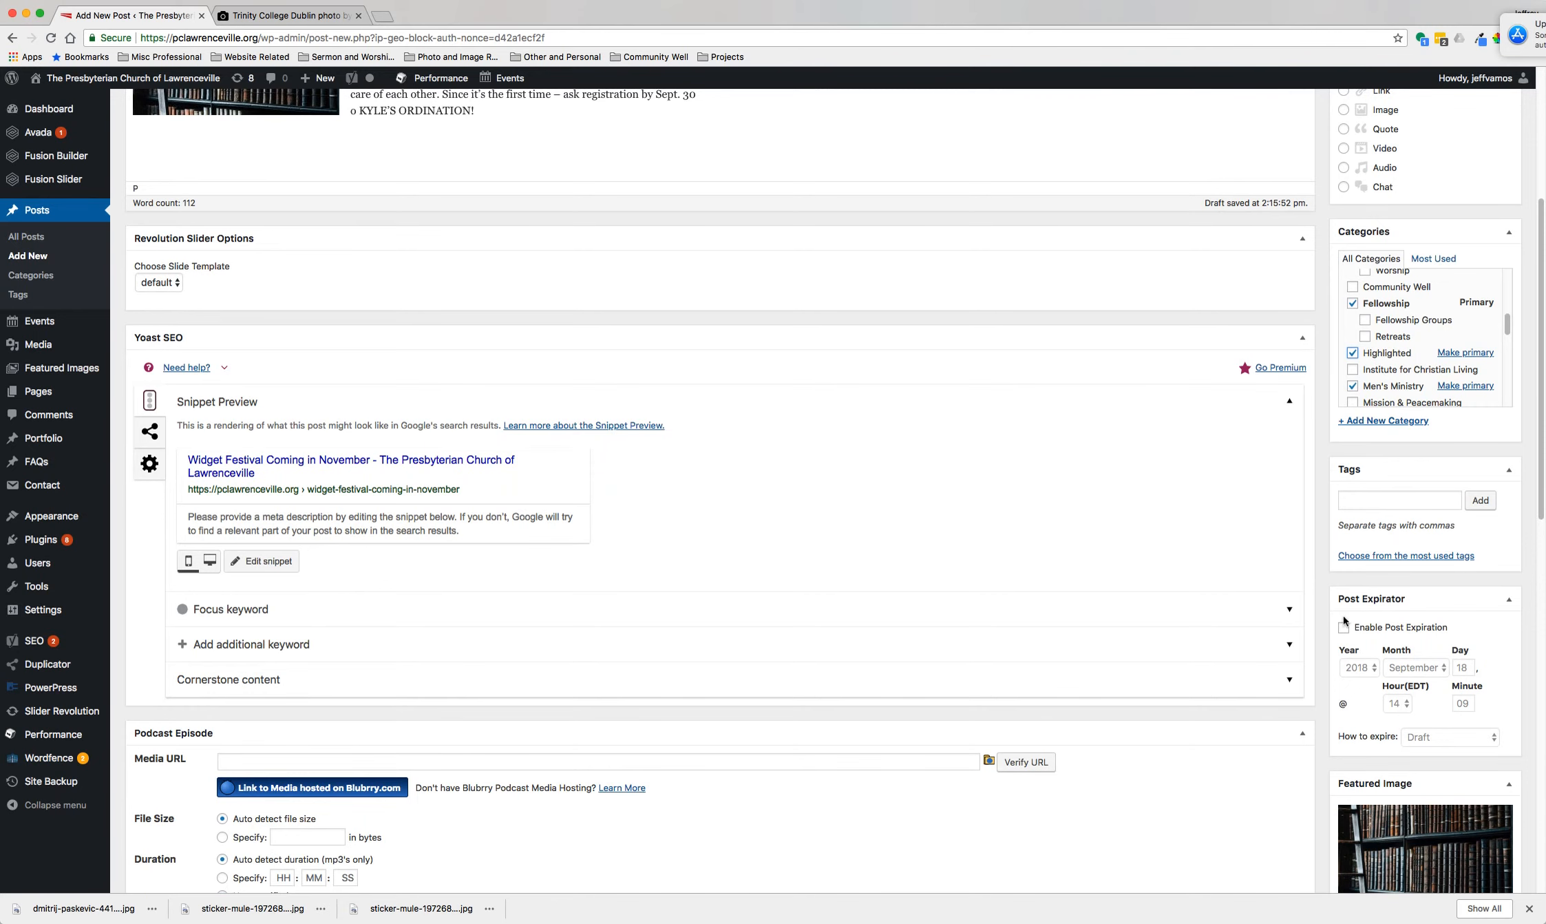
scroll(799, 454, up, 10)
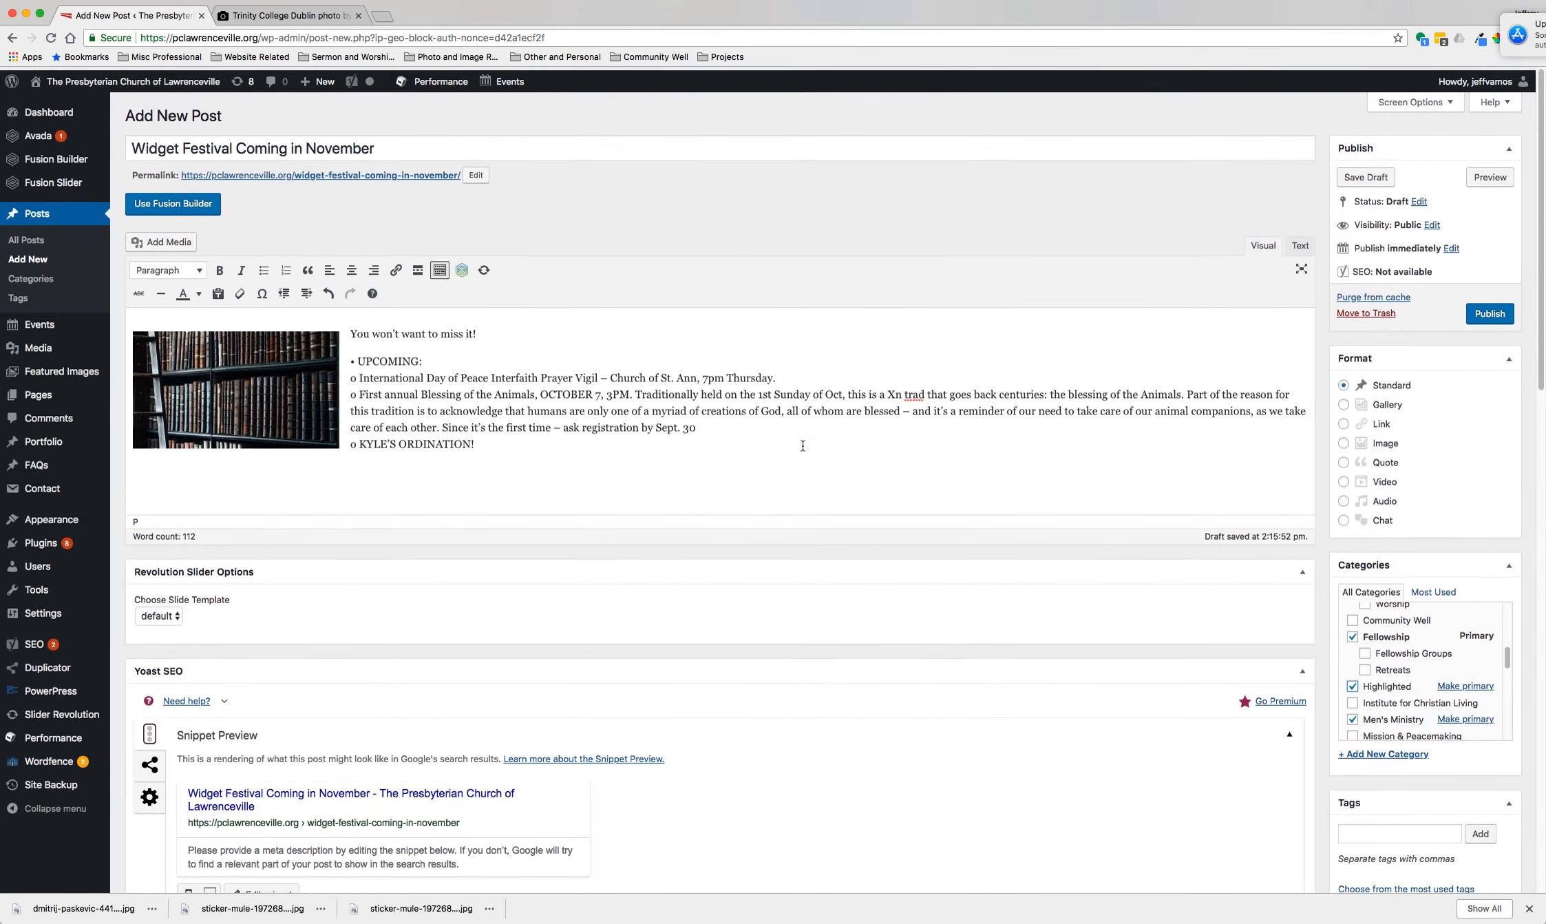
scroll(718, 417, down, 9)
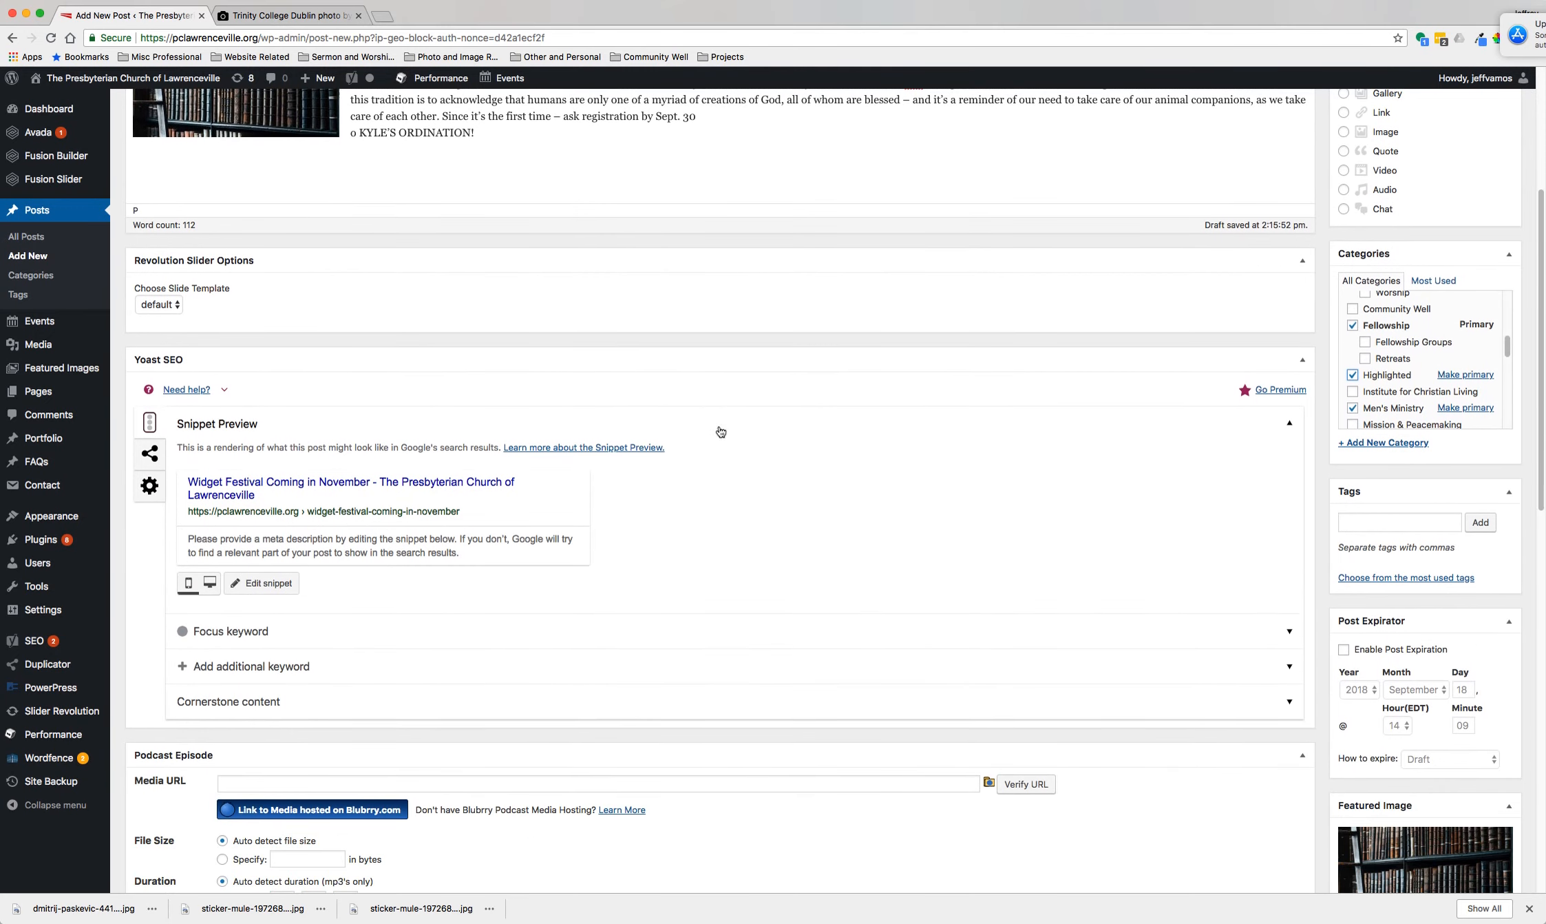
Step: Enable expiration for the post and set its expiration date to November 11
scroll(1329, 673, down, 1)
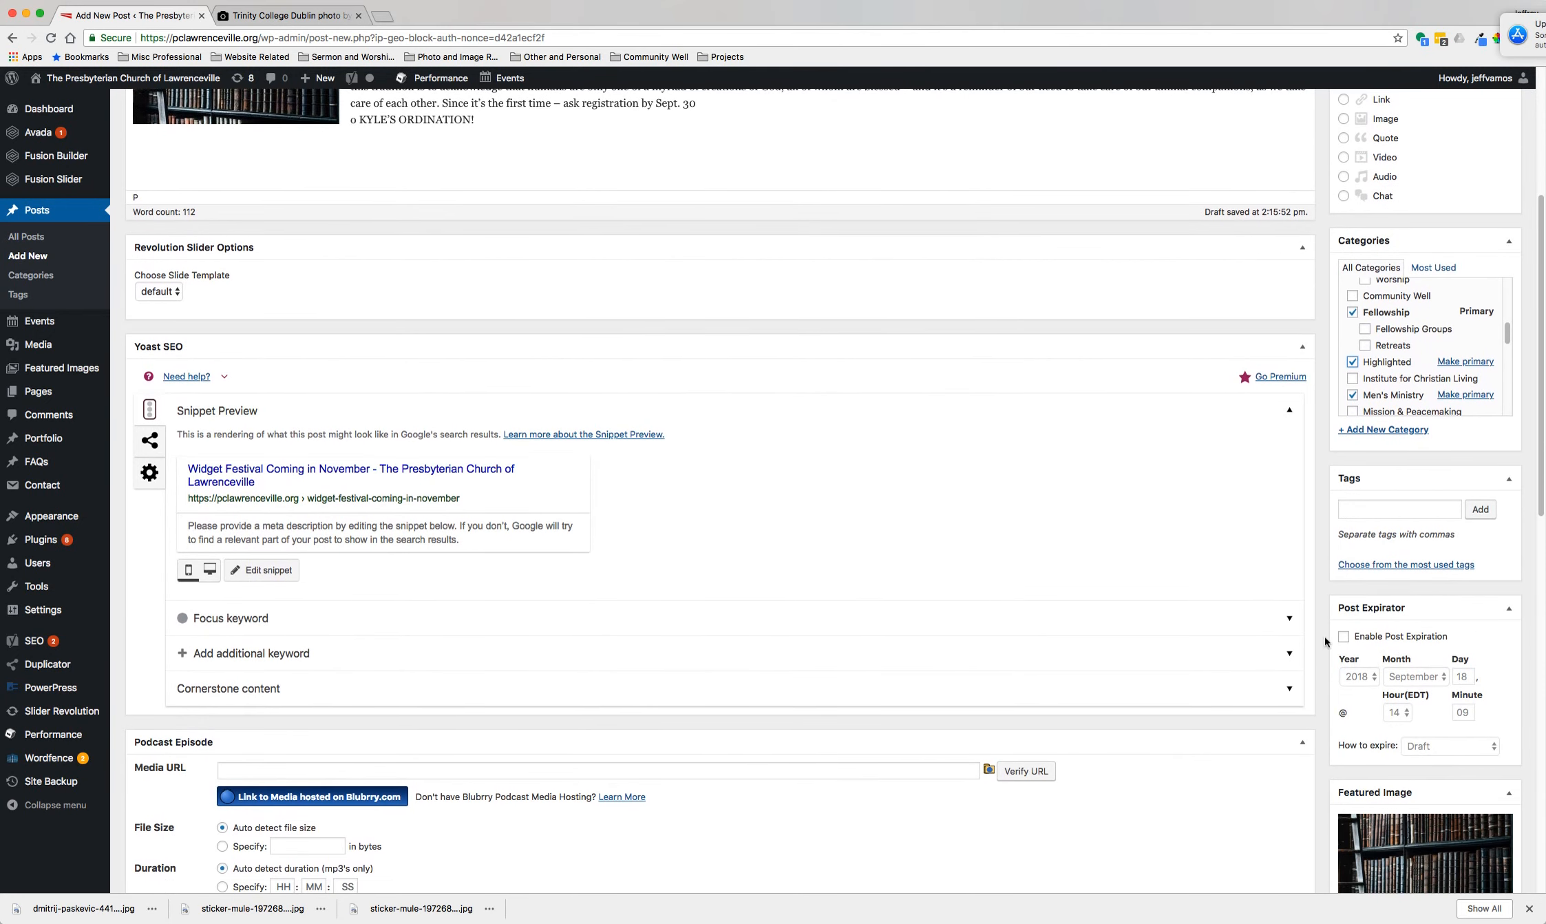
click(1343, 636)
scroll(1317, 728, down, 1)
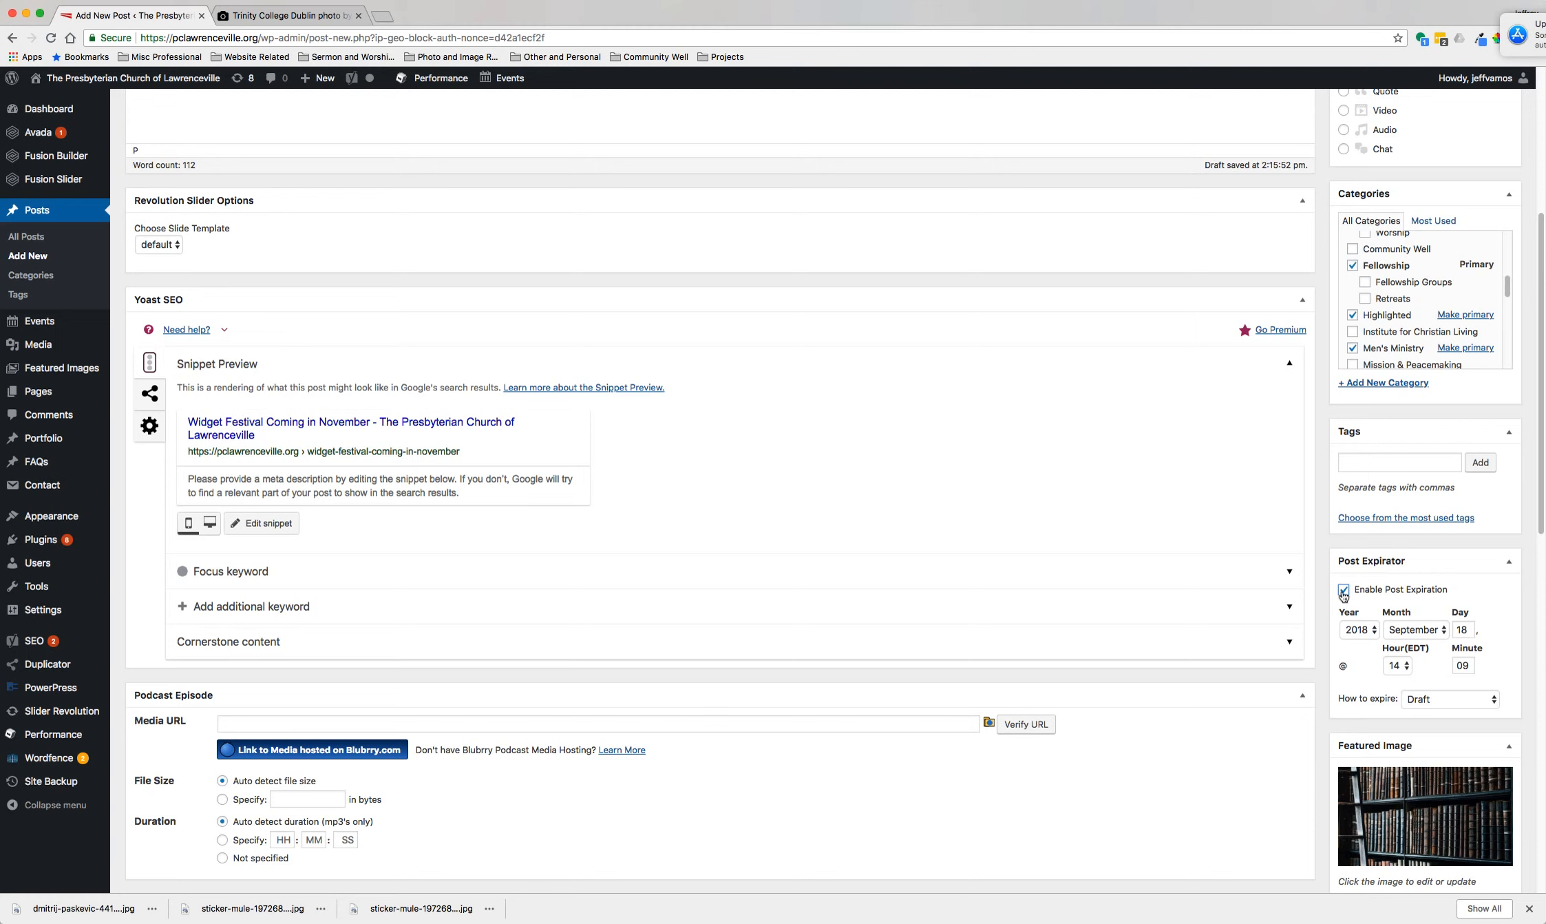
click(1402, 629)
click(1414, 654)
click(1469, 629)
key(BackSpace)
text(1)
Step: Set the expiration method to Category: Remove and choose Highlighted as the category to remove on expiry
click(1447, 701)
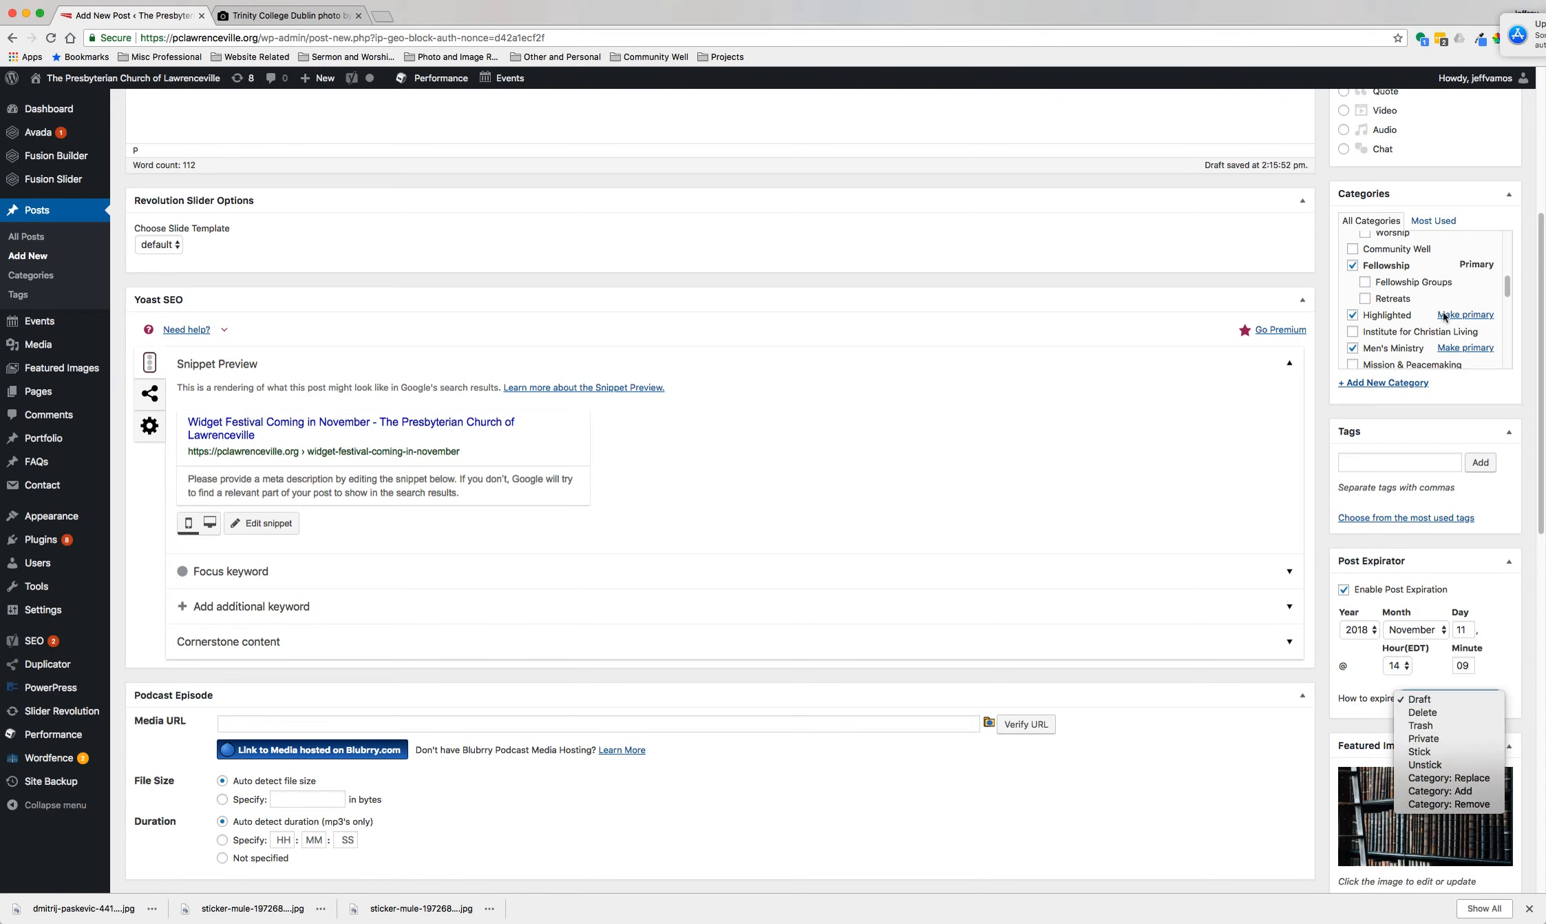
click(1471, 804)
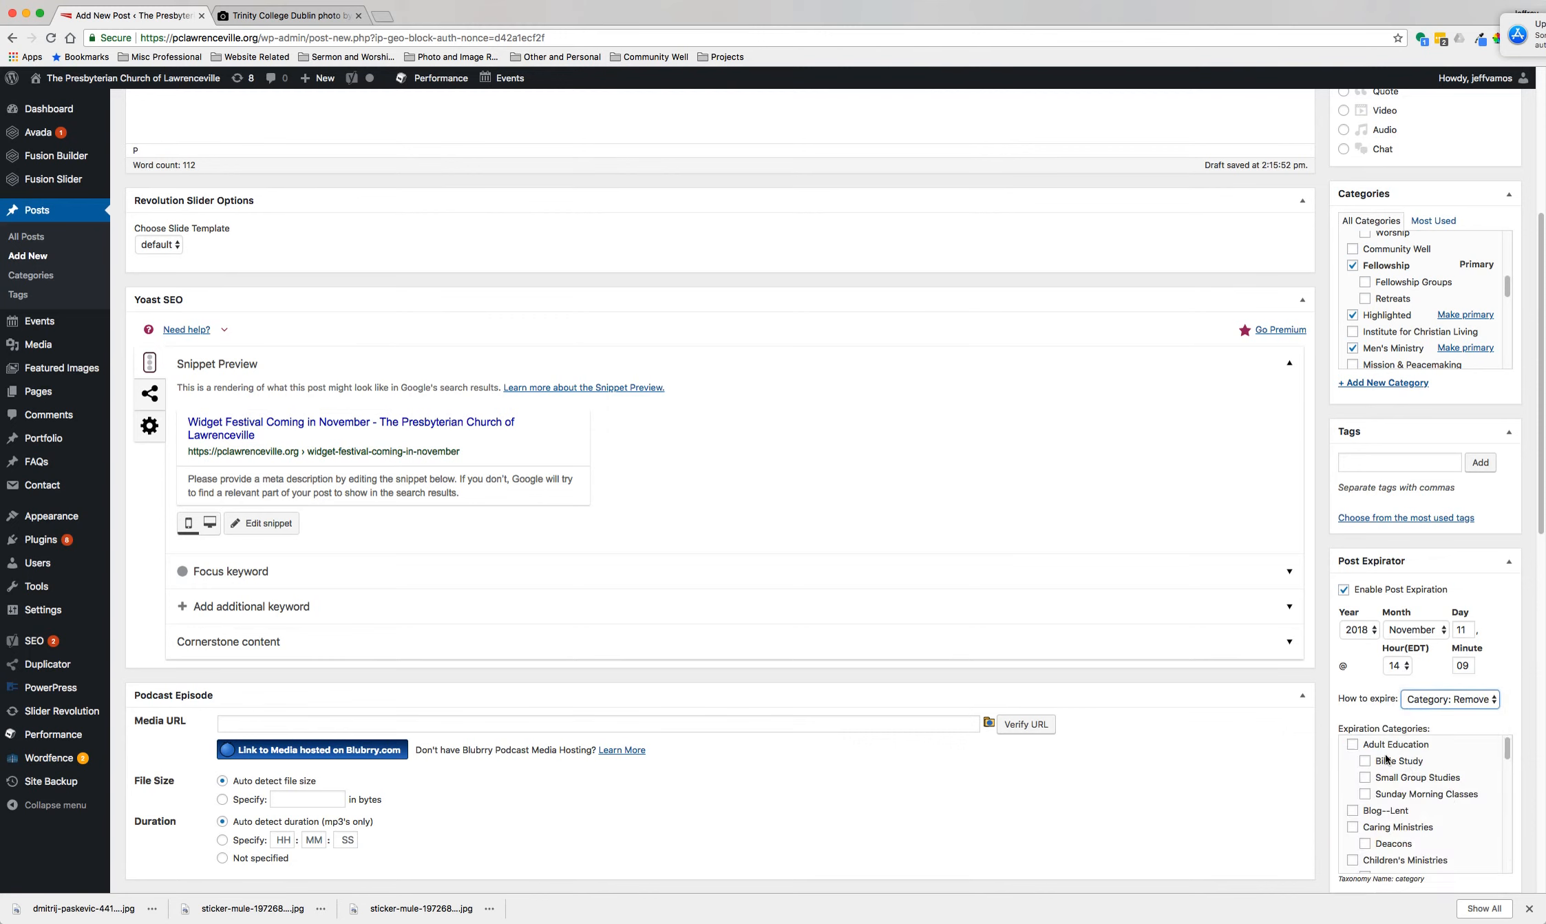
scroll(1446, 790, down, 2)
scroll(1446, 790, down, 5)
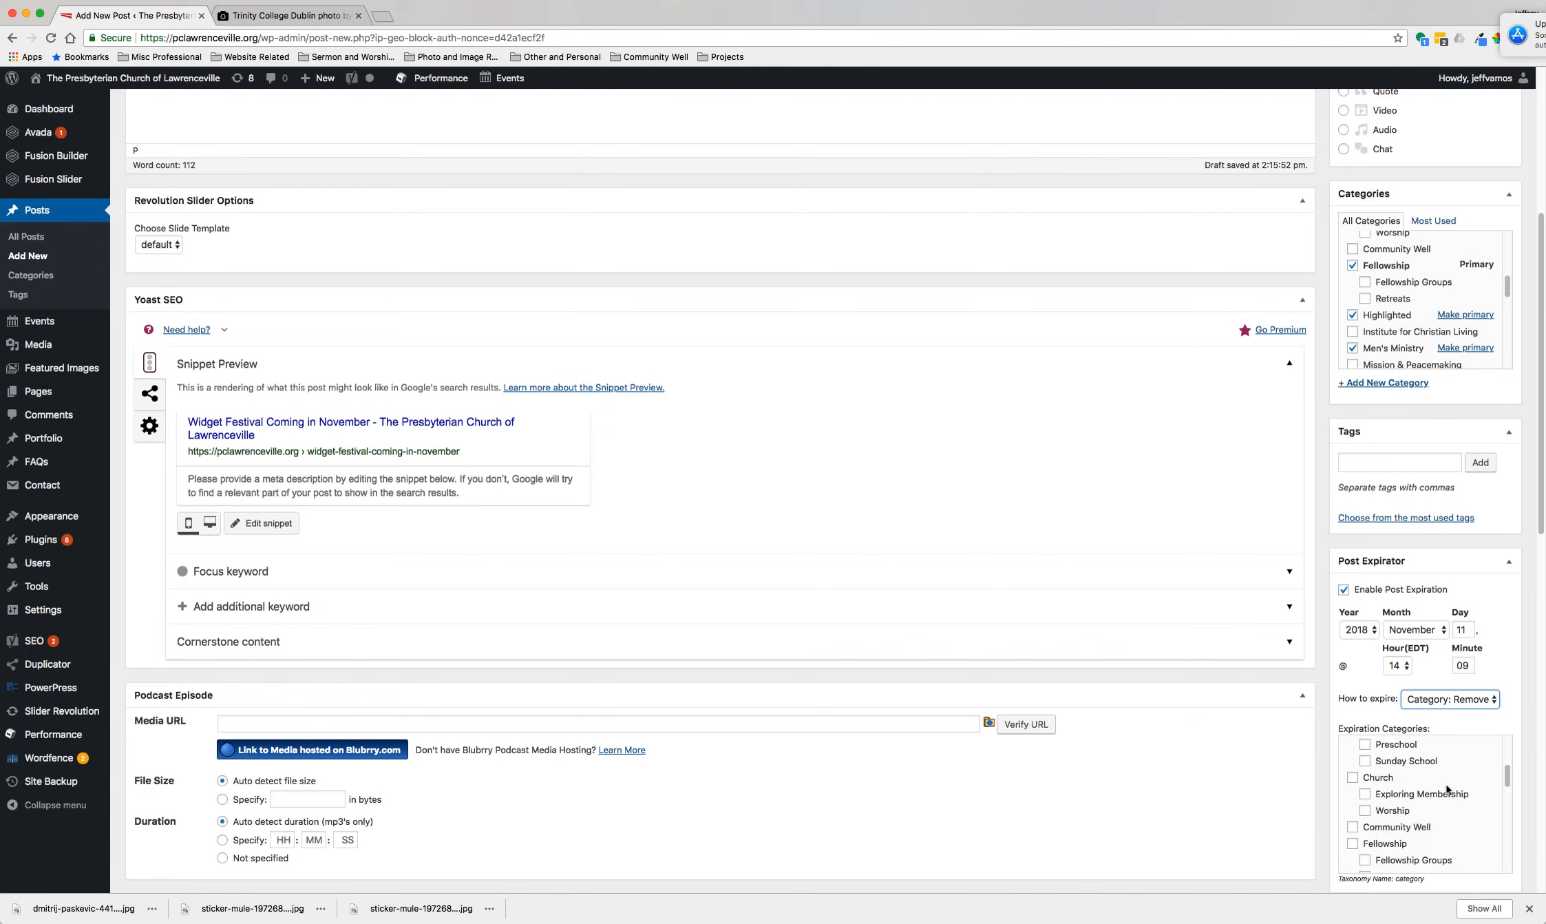
click(1353, 810)
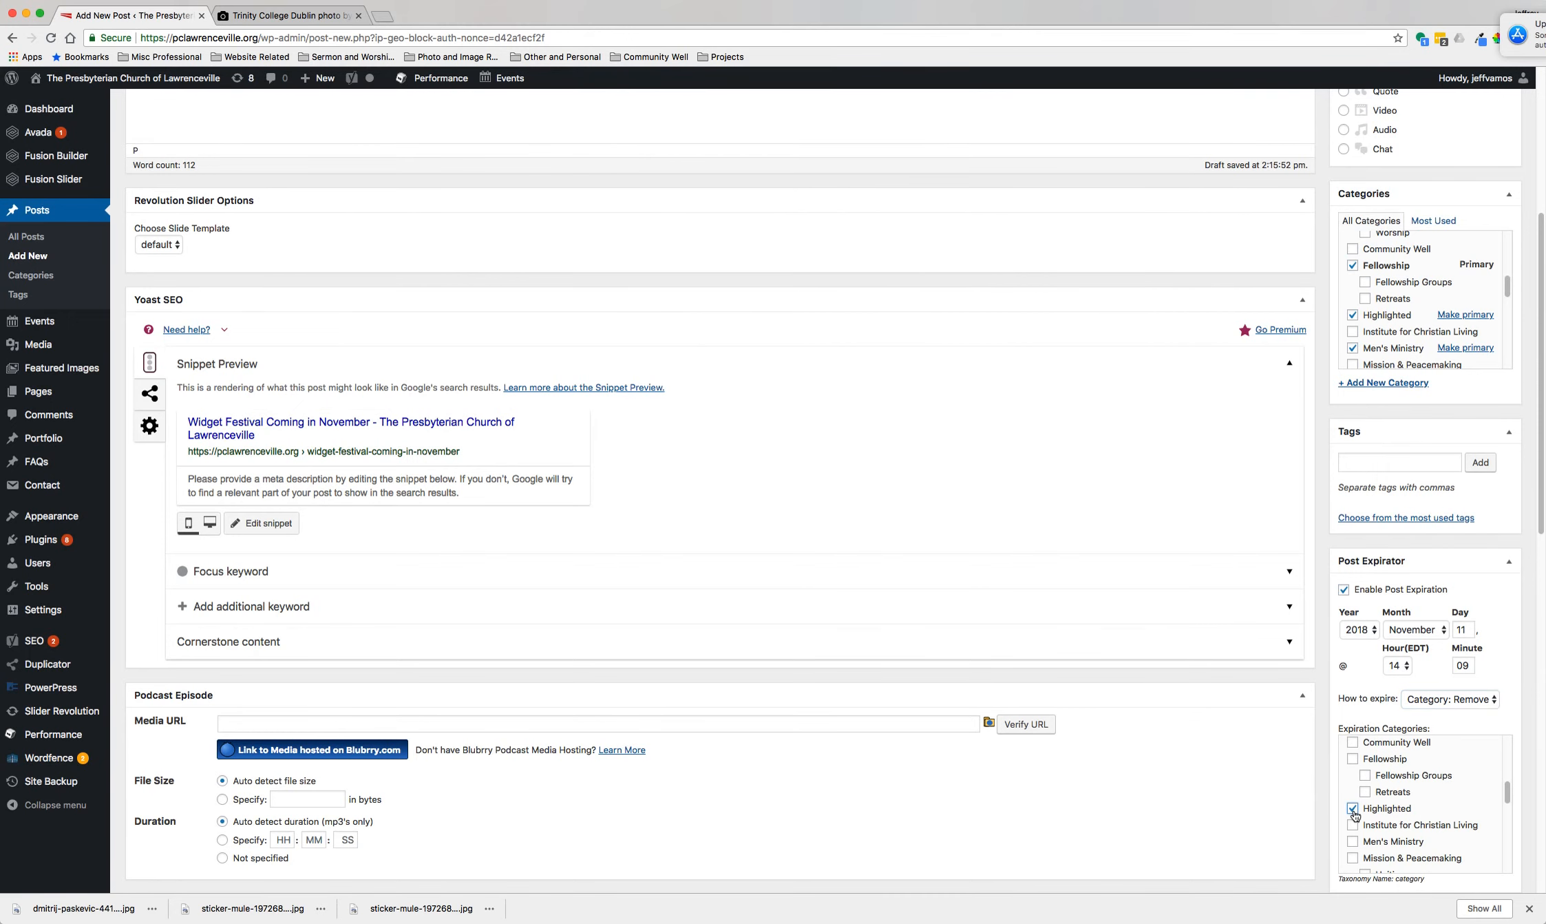
scroll(1440, 807, down, 3)
scroll(1499, 645, down, 5)
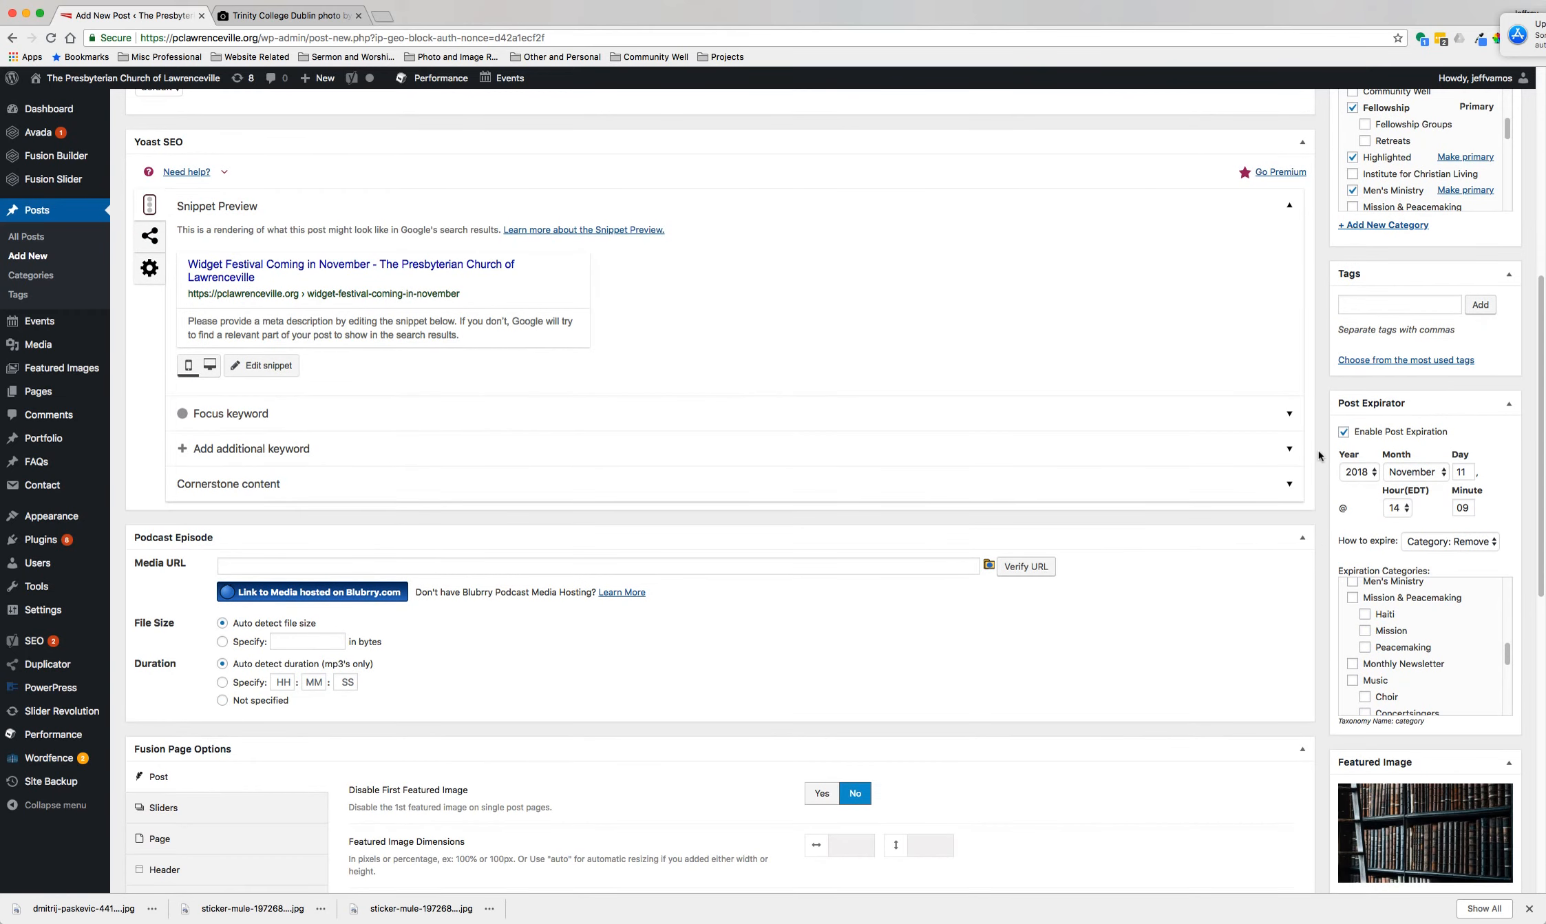
Step: Open the post's publish date for editing and review the category list and expiration settings
scroll(1318, 450, up, 3)
scroll(1318, 450, up, 5)
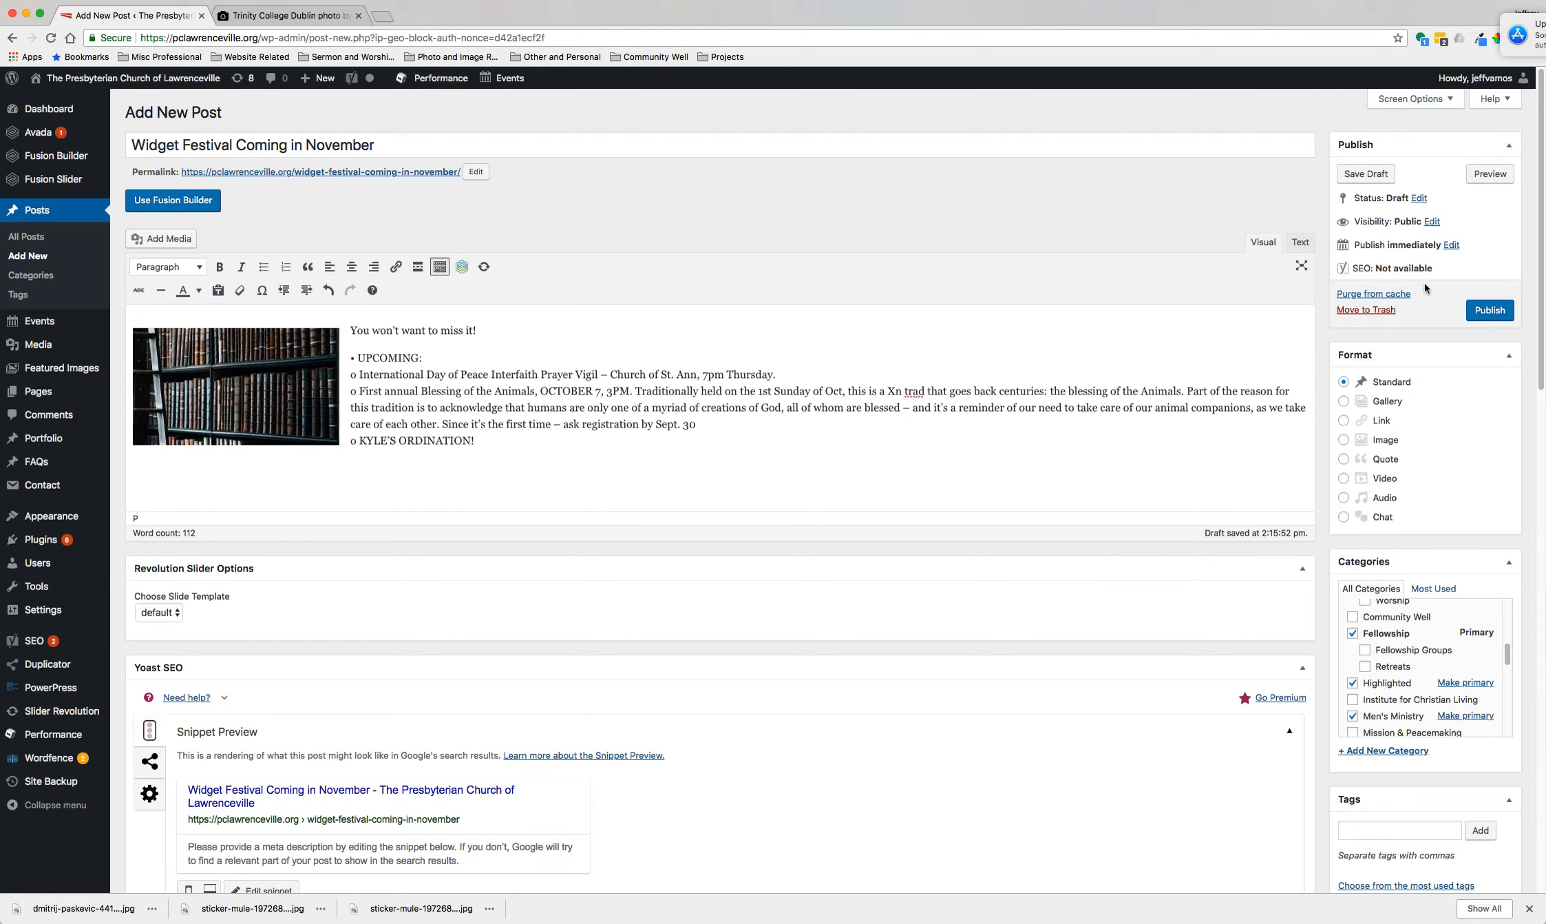
click(1451, 246)
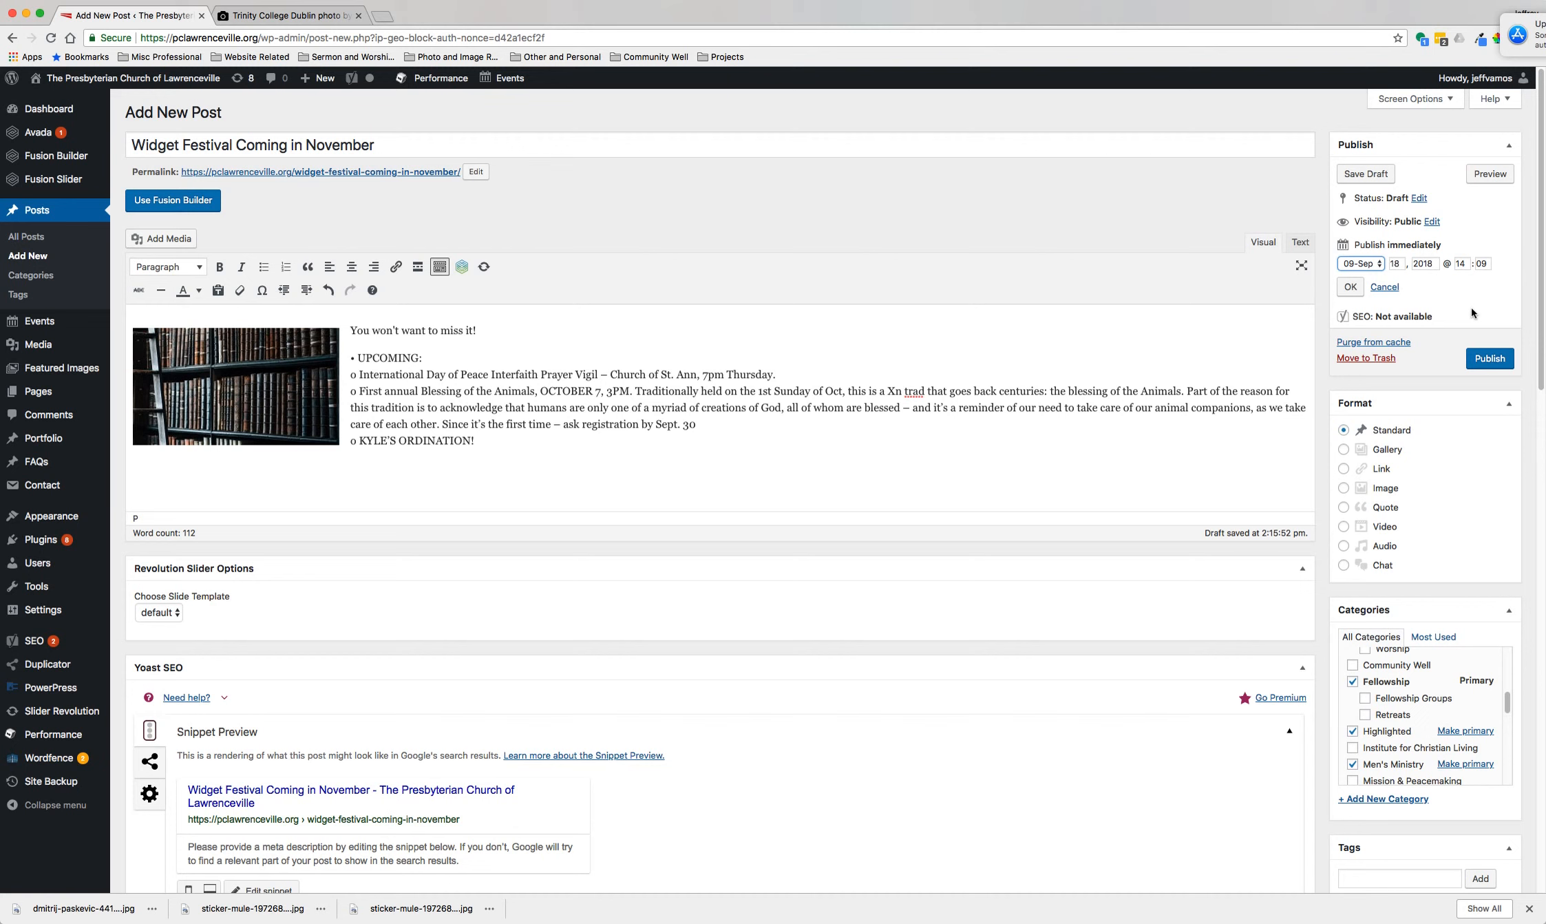
scroll(1377, 643, down, 5)
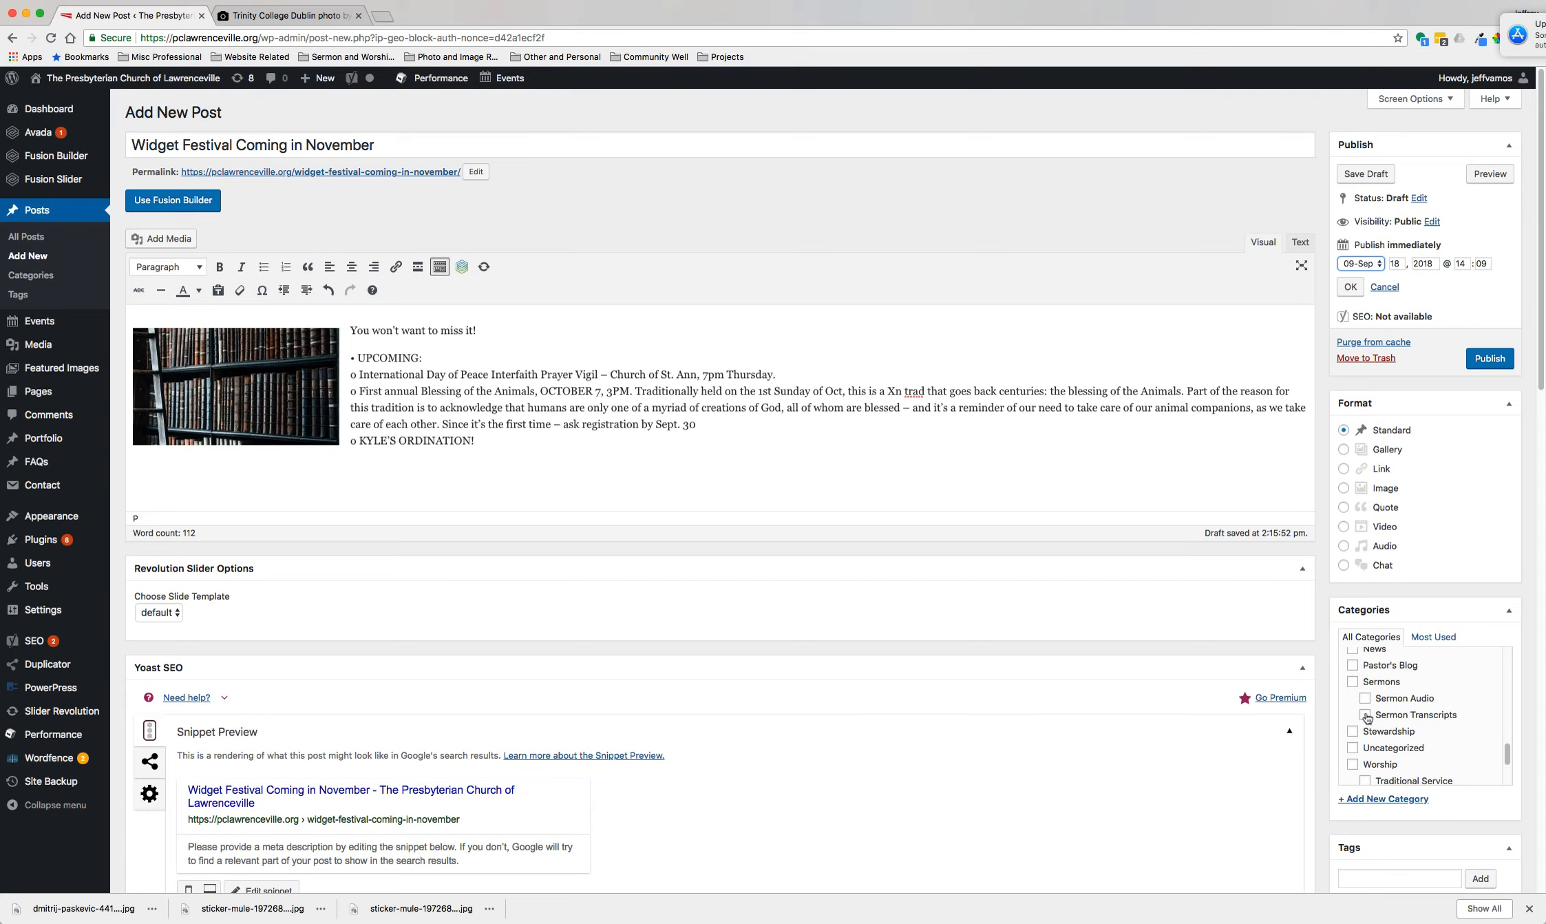
scroll(1329, 858, down, 3)
scroll(1328, 857, down, 2)
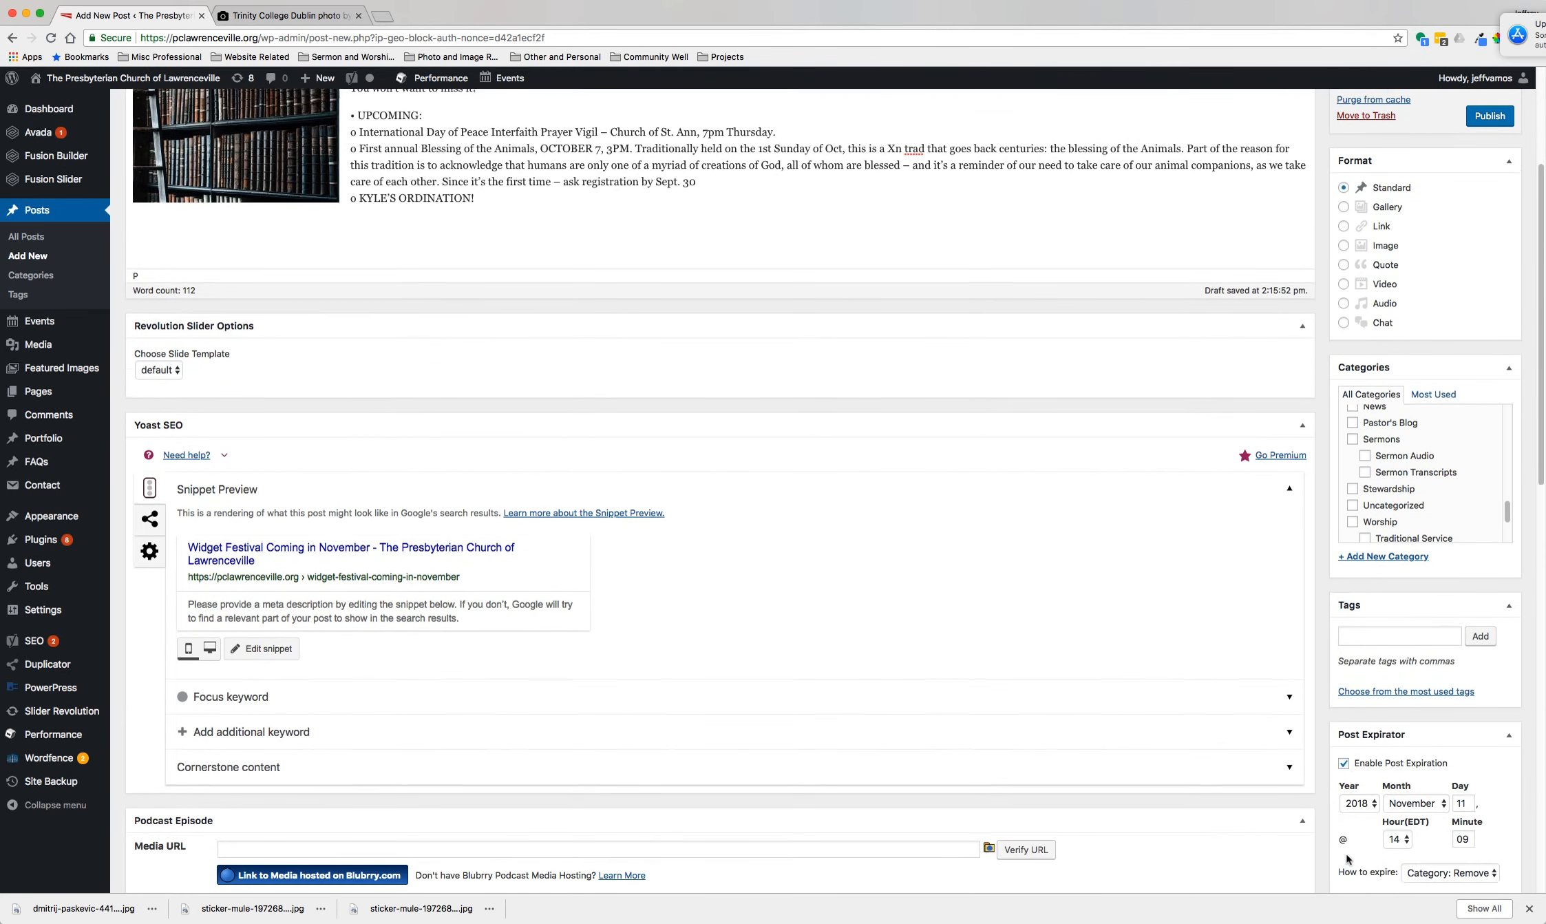
scroll(1351, 865, up, 8)
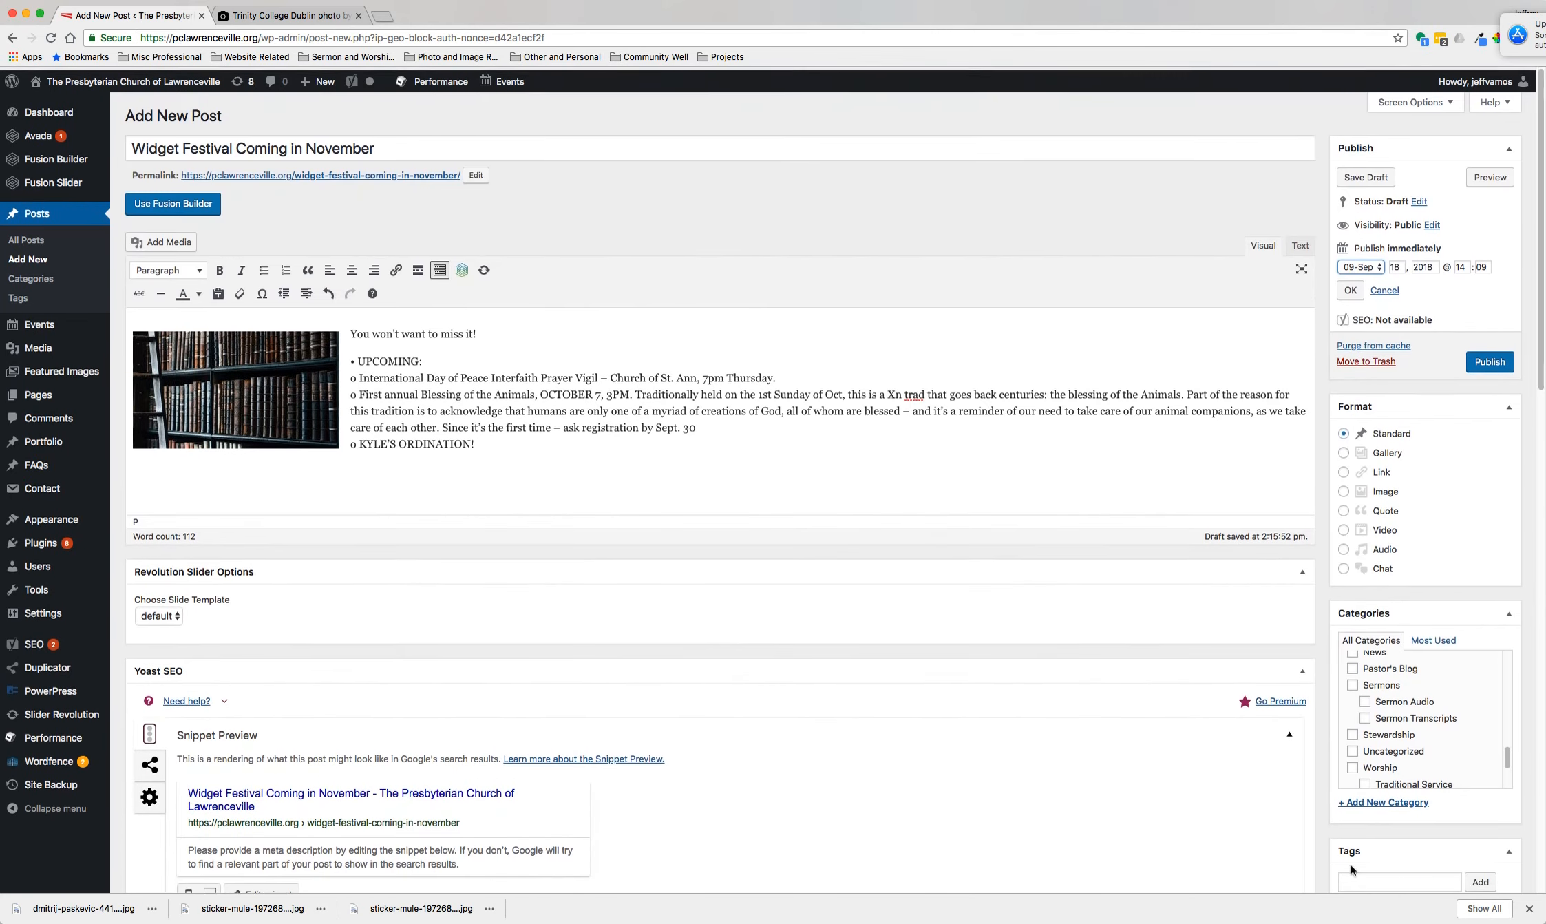
scroll(1320, 859, down, 10)
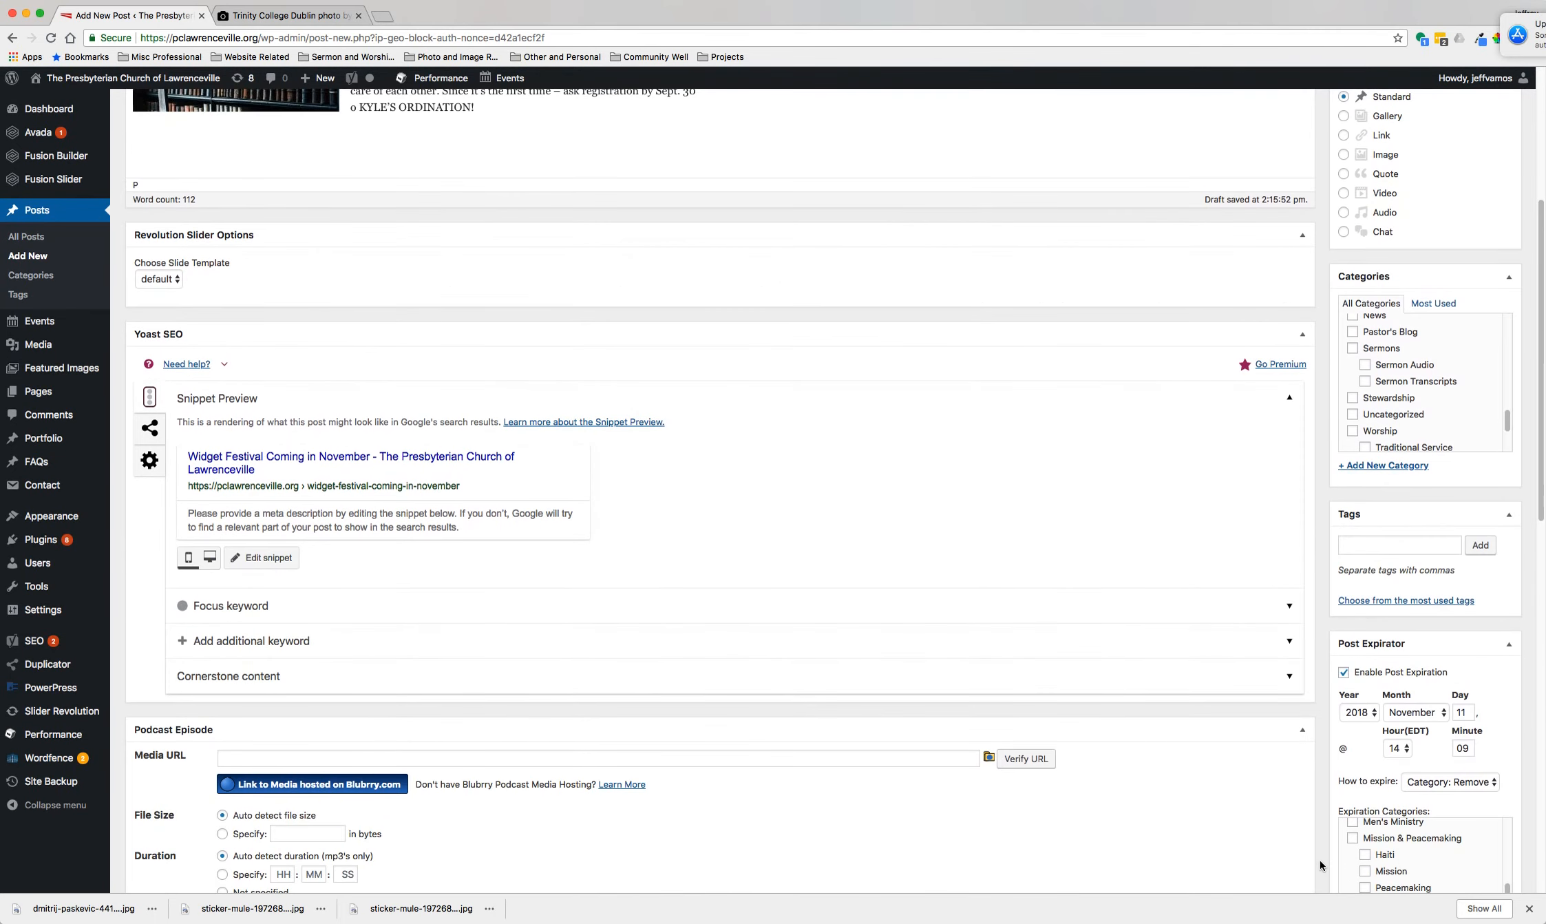
scroll(1318, 748, up, 3)
scroll(1318, 747, up, 5)
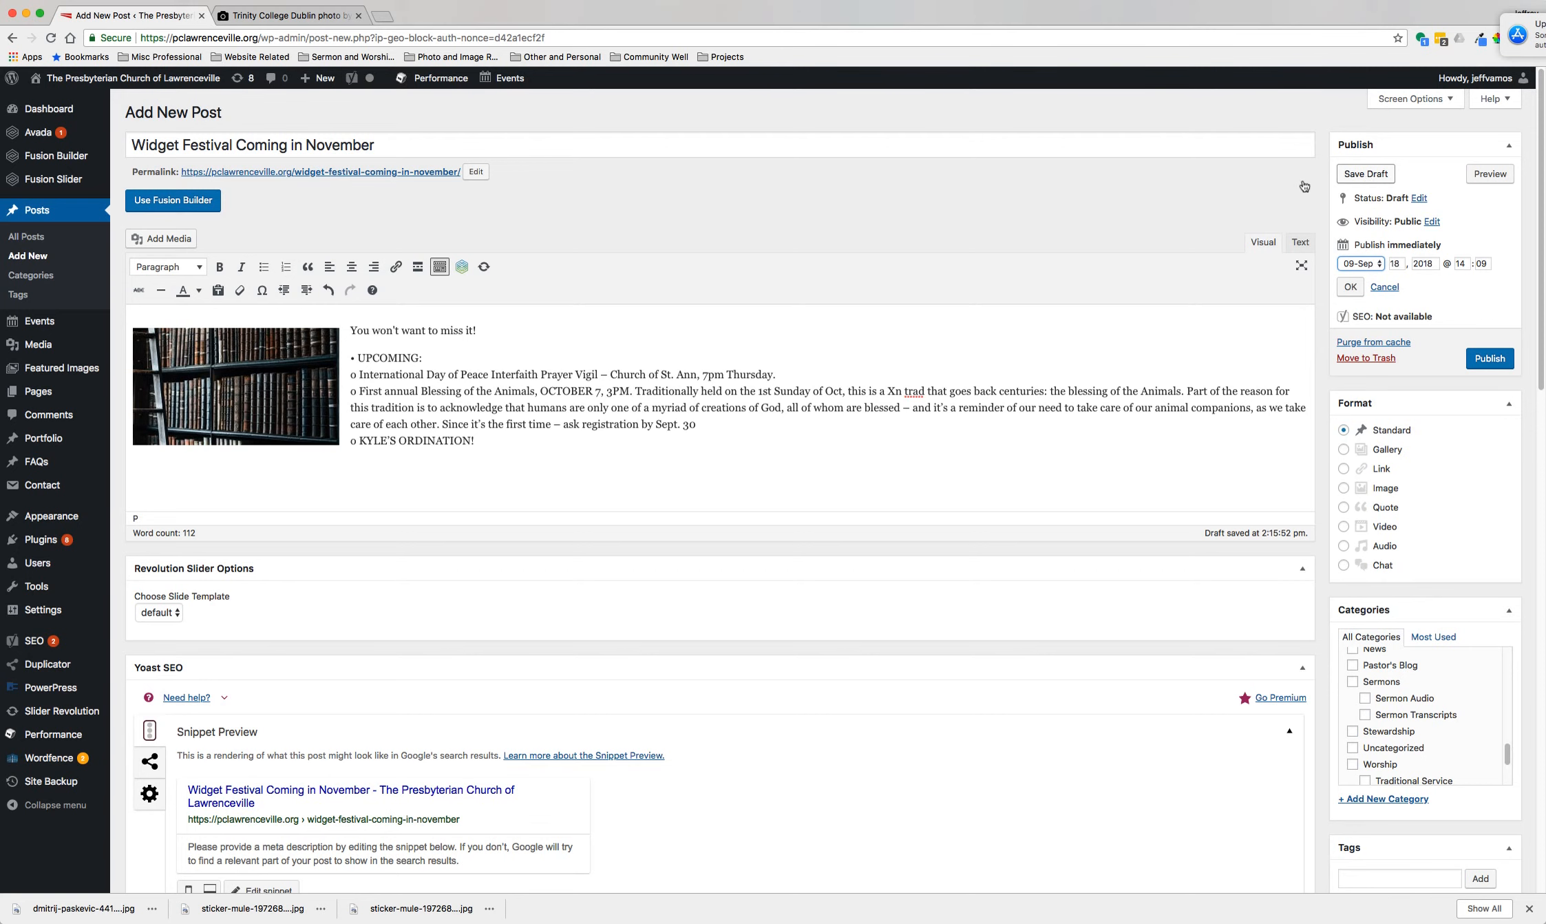
Step: Save the Widget Festival post as a draft
click(380, 143)
scroll(1064, 245, down, 1)
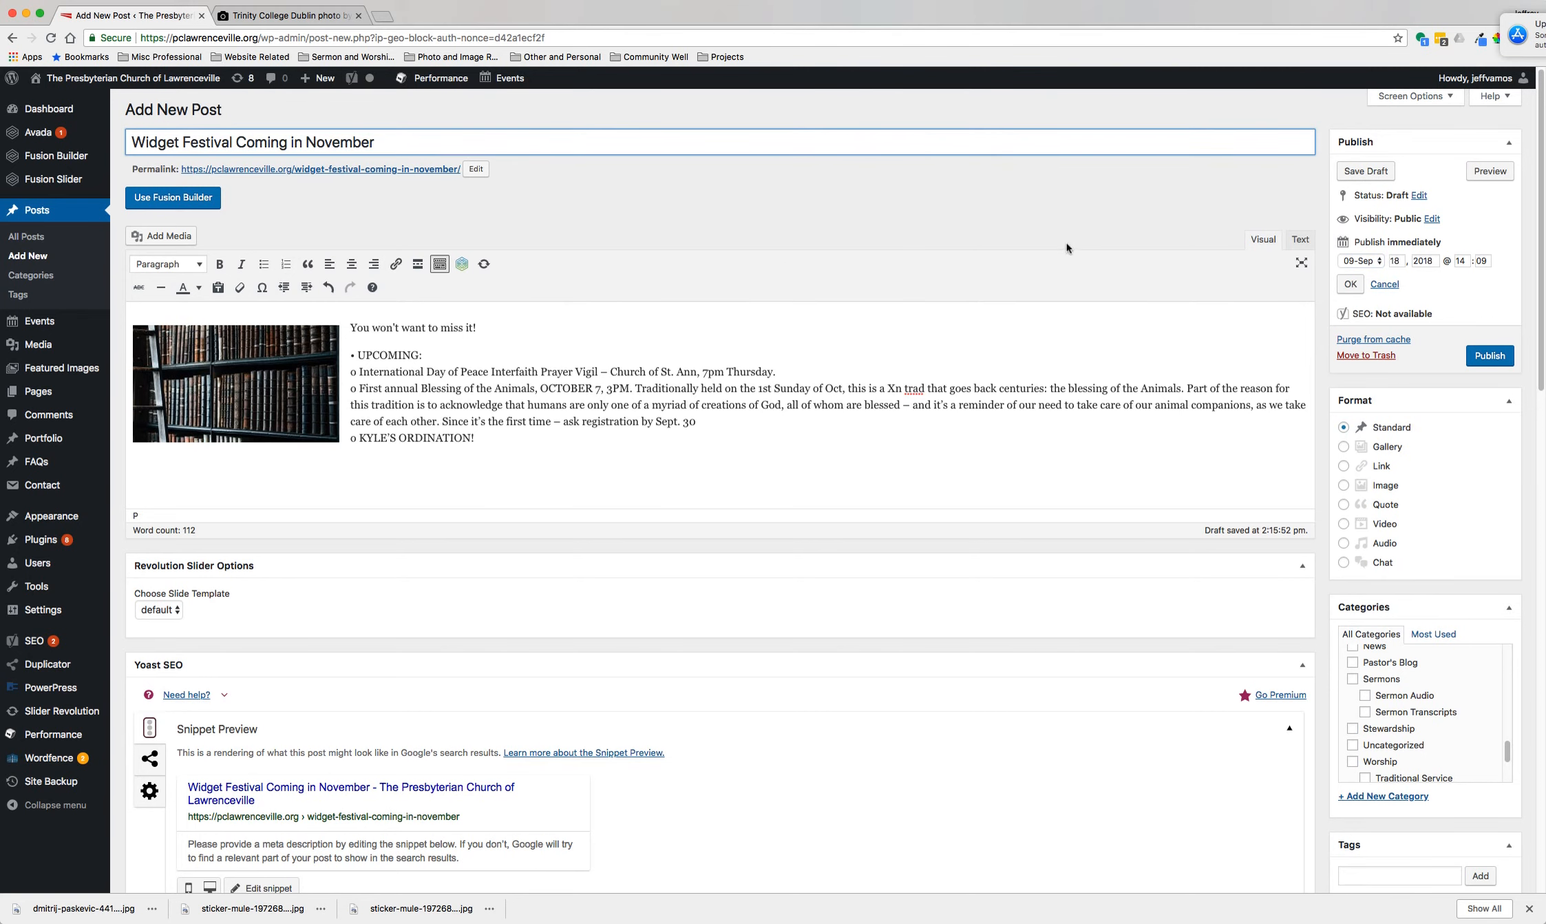
click(1366, 172)
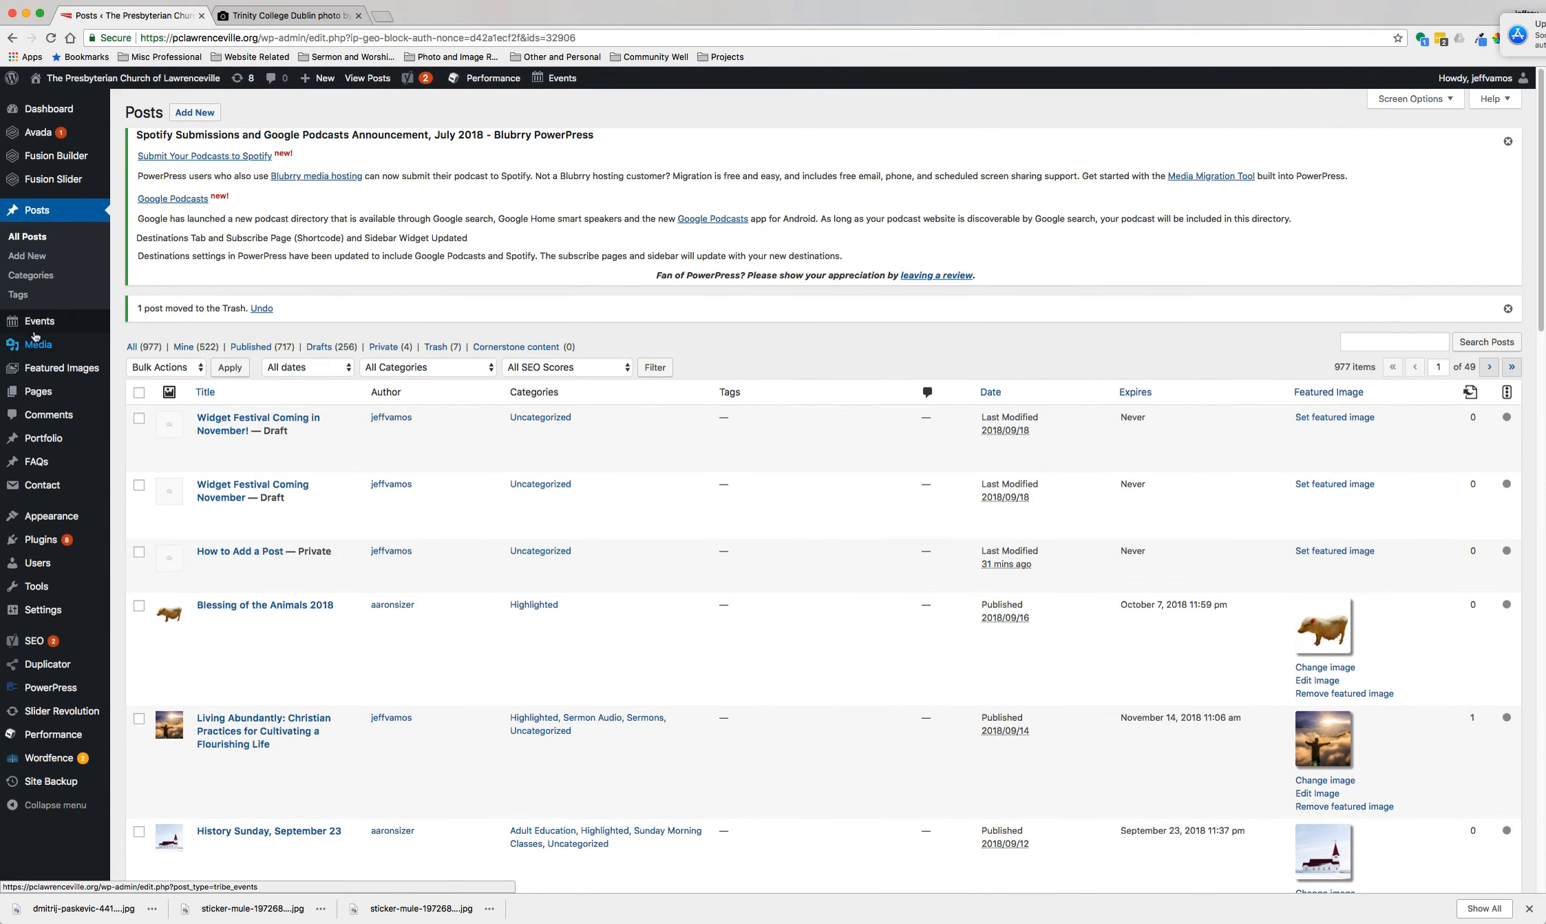
Step: Open the site's list of all events and look through the event titles, categories and dates
mouse_move(37, 329)
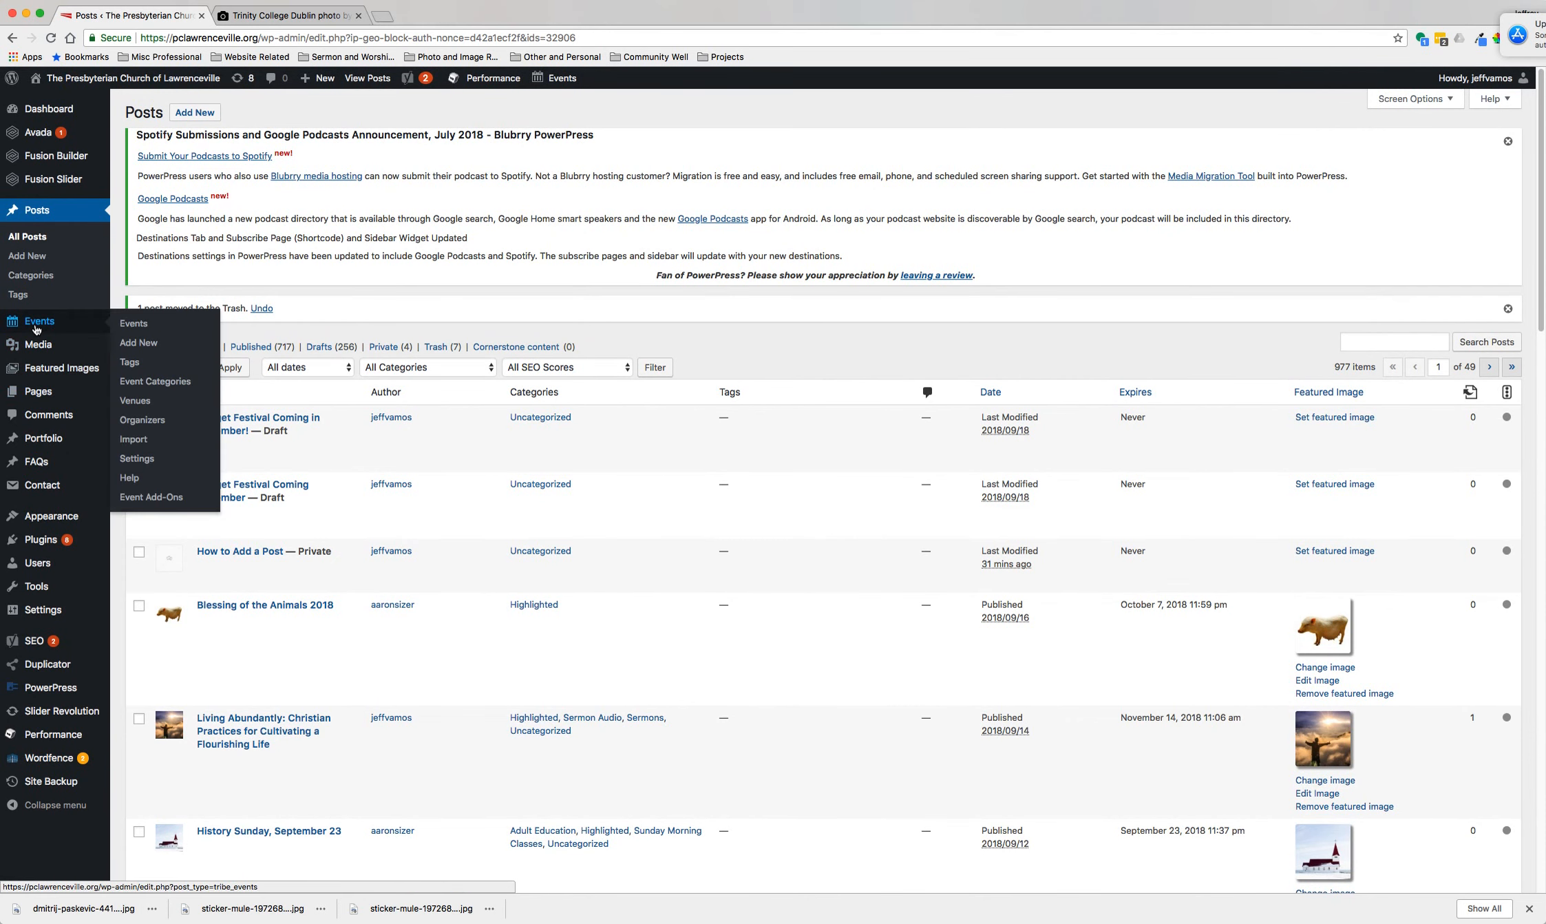
click(144, 326)
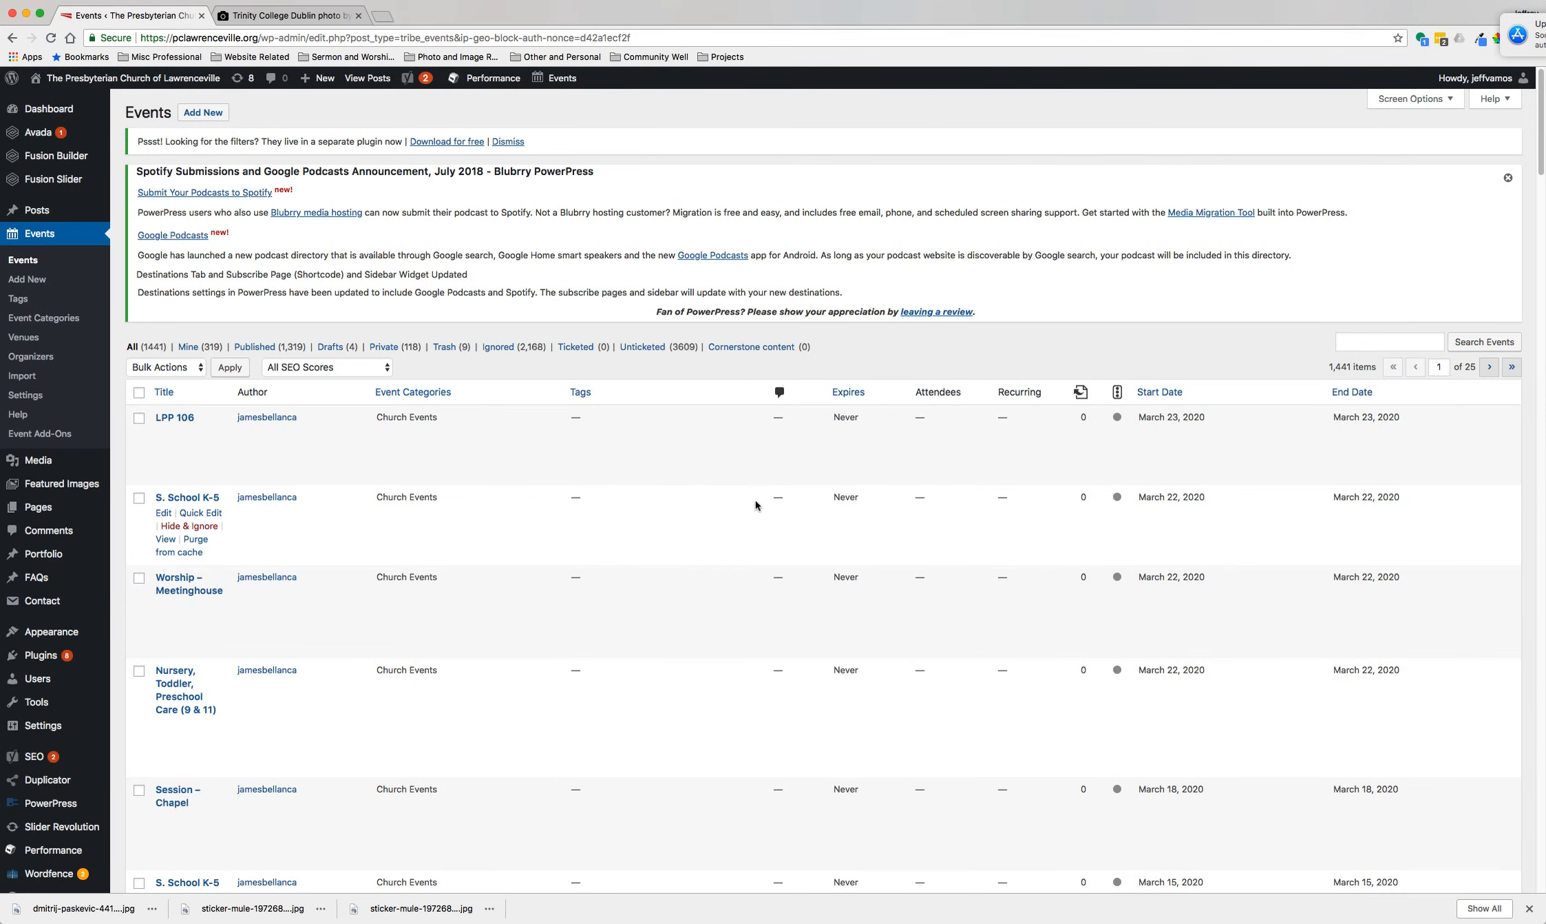
scroll(751, 527, down, 5)
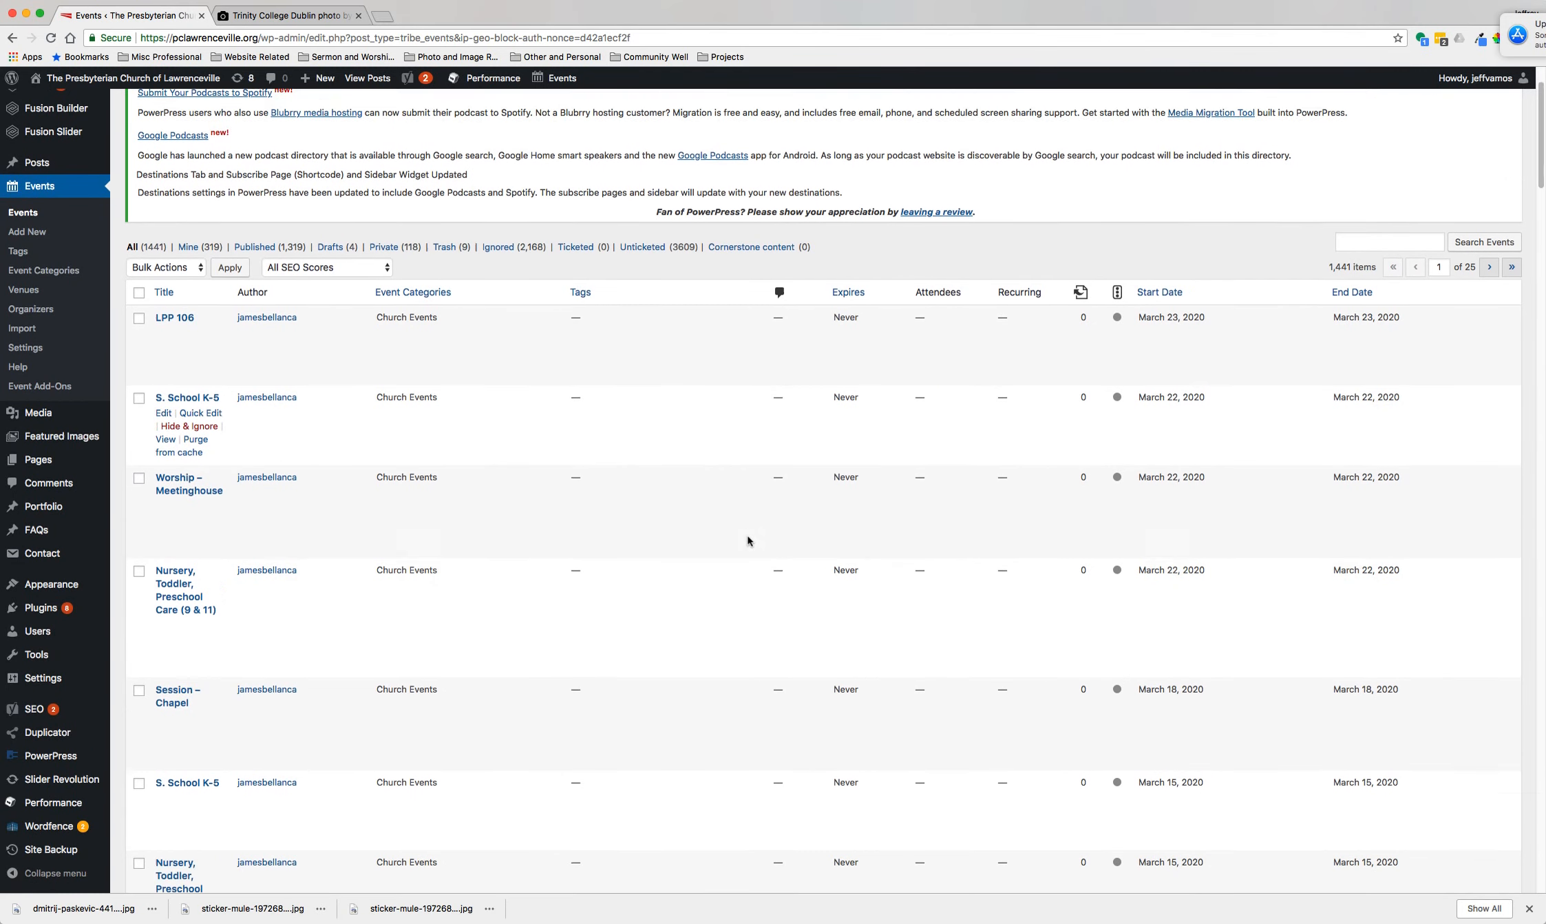
scroll(747, 541, down, 3)
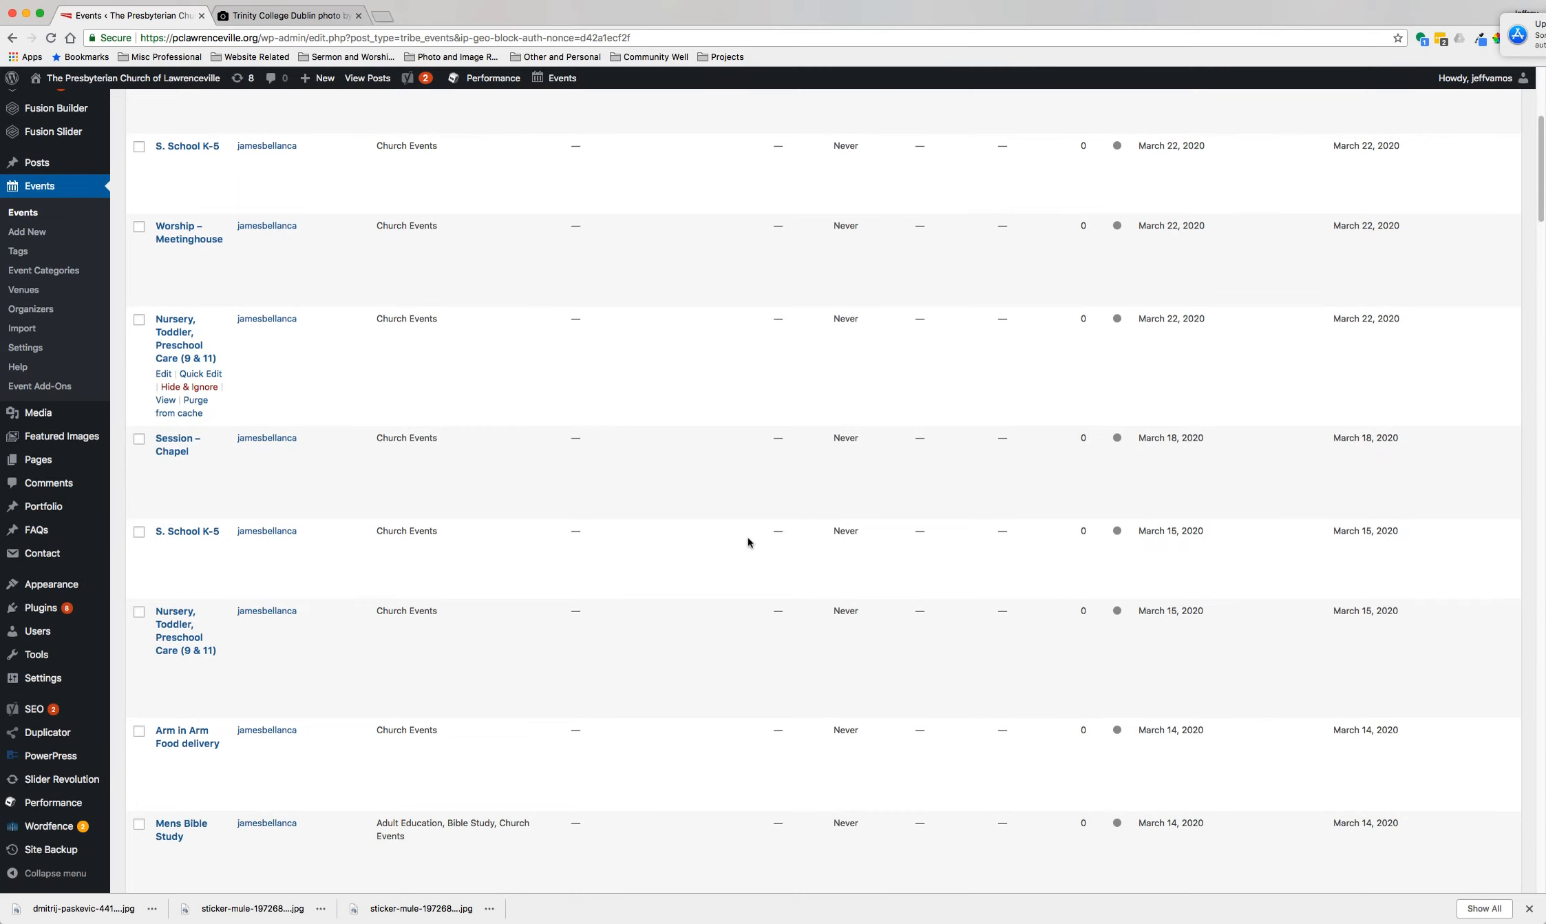
scroll(832, 500, up, 2)
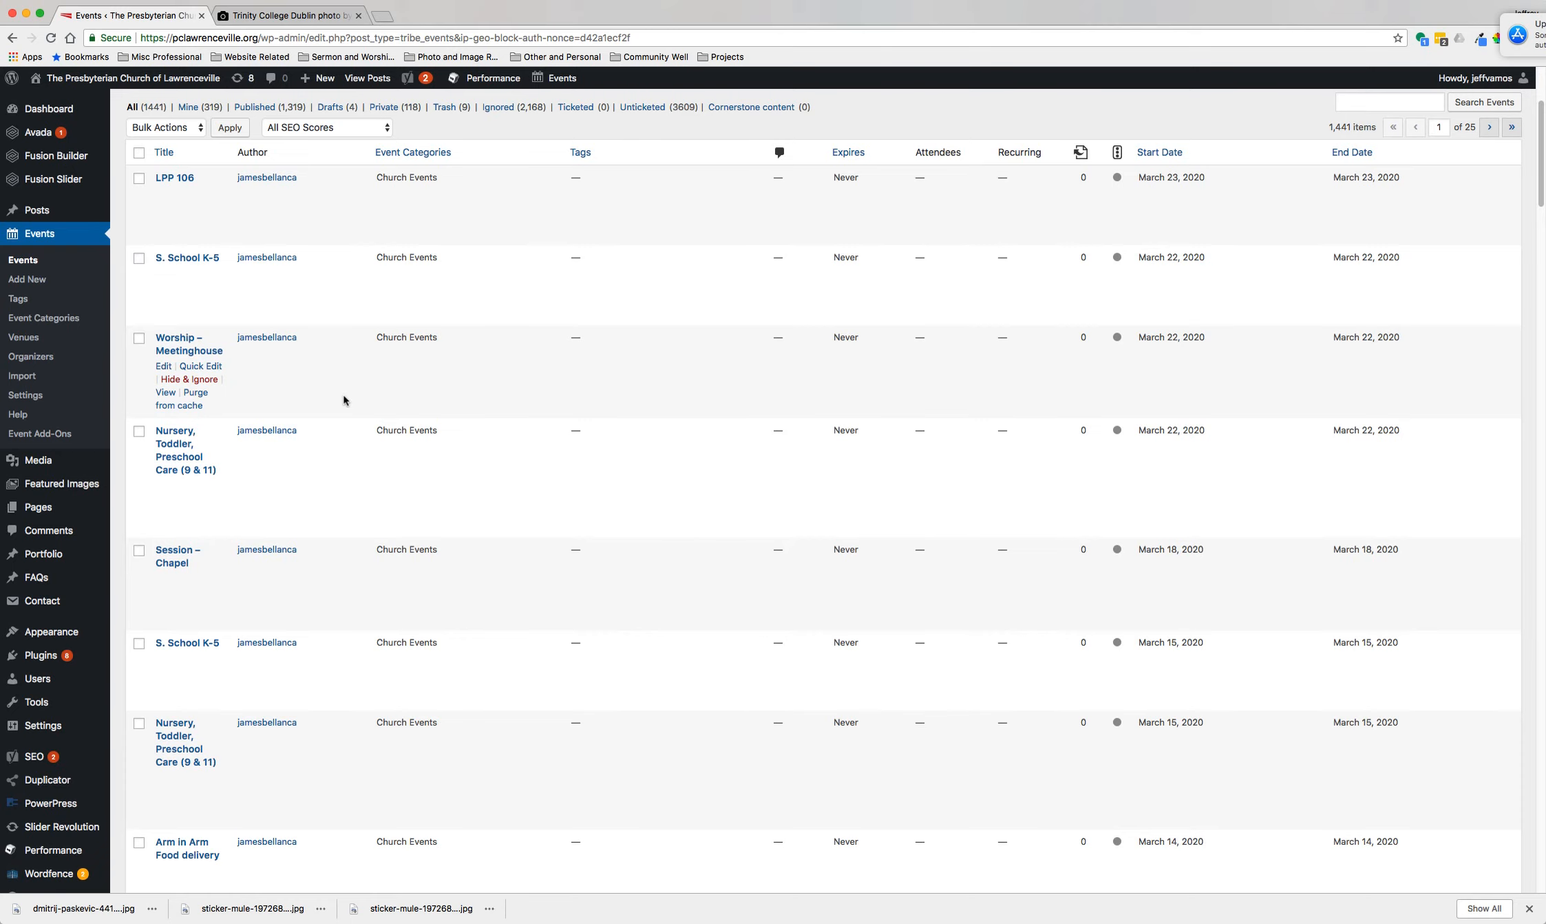
scroll(689, 540, down, 1)
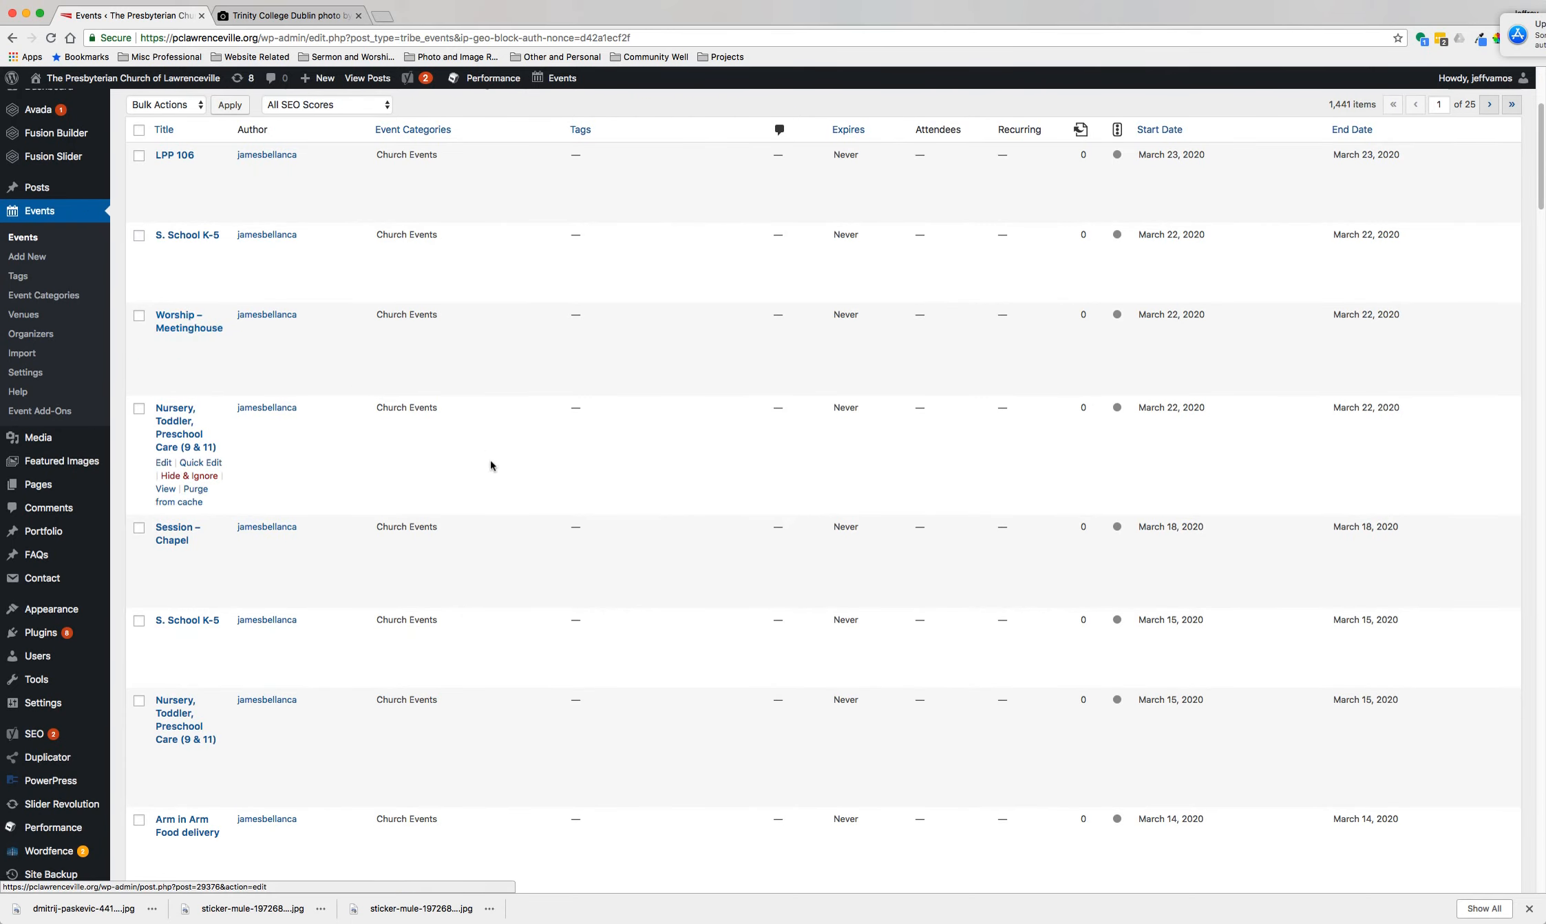
scroll(618, 552, down, 1)
scroll(617, 549, down, 6)
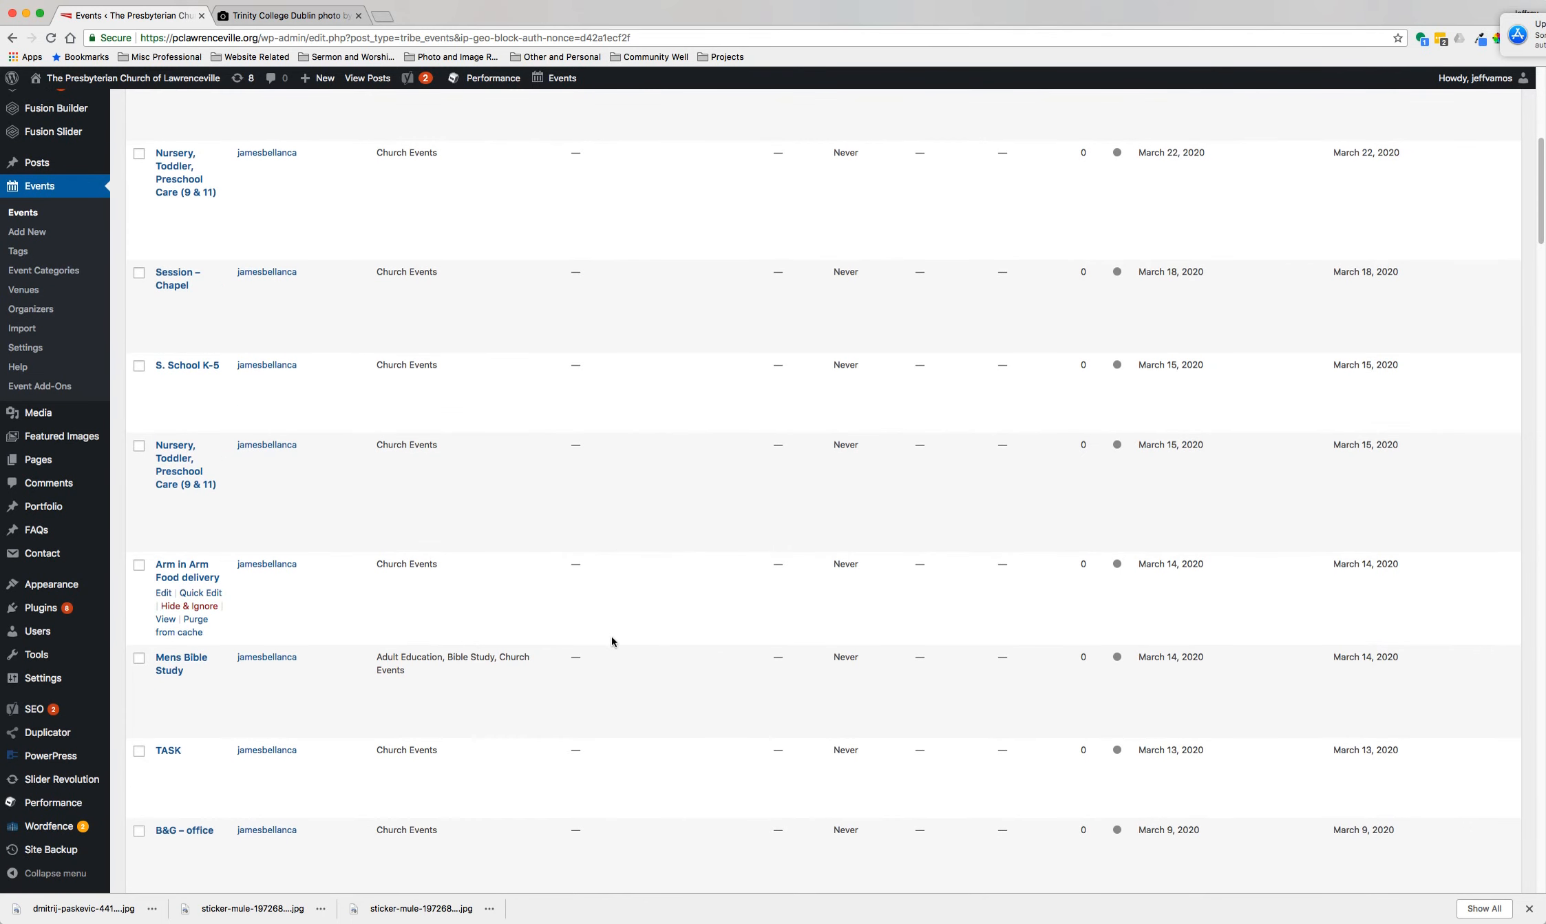
scroll(393, 610, up, 8)
scroll(393, 610, up, 5)
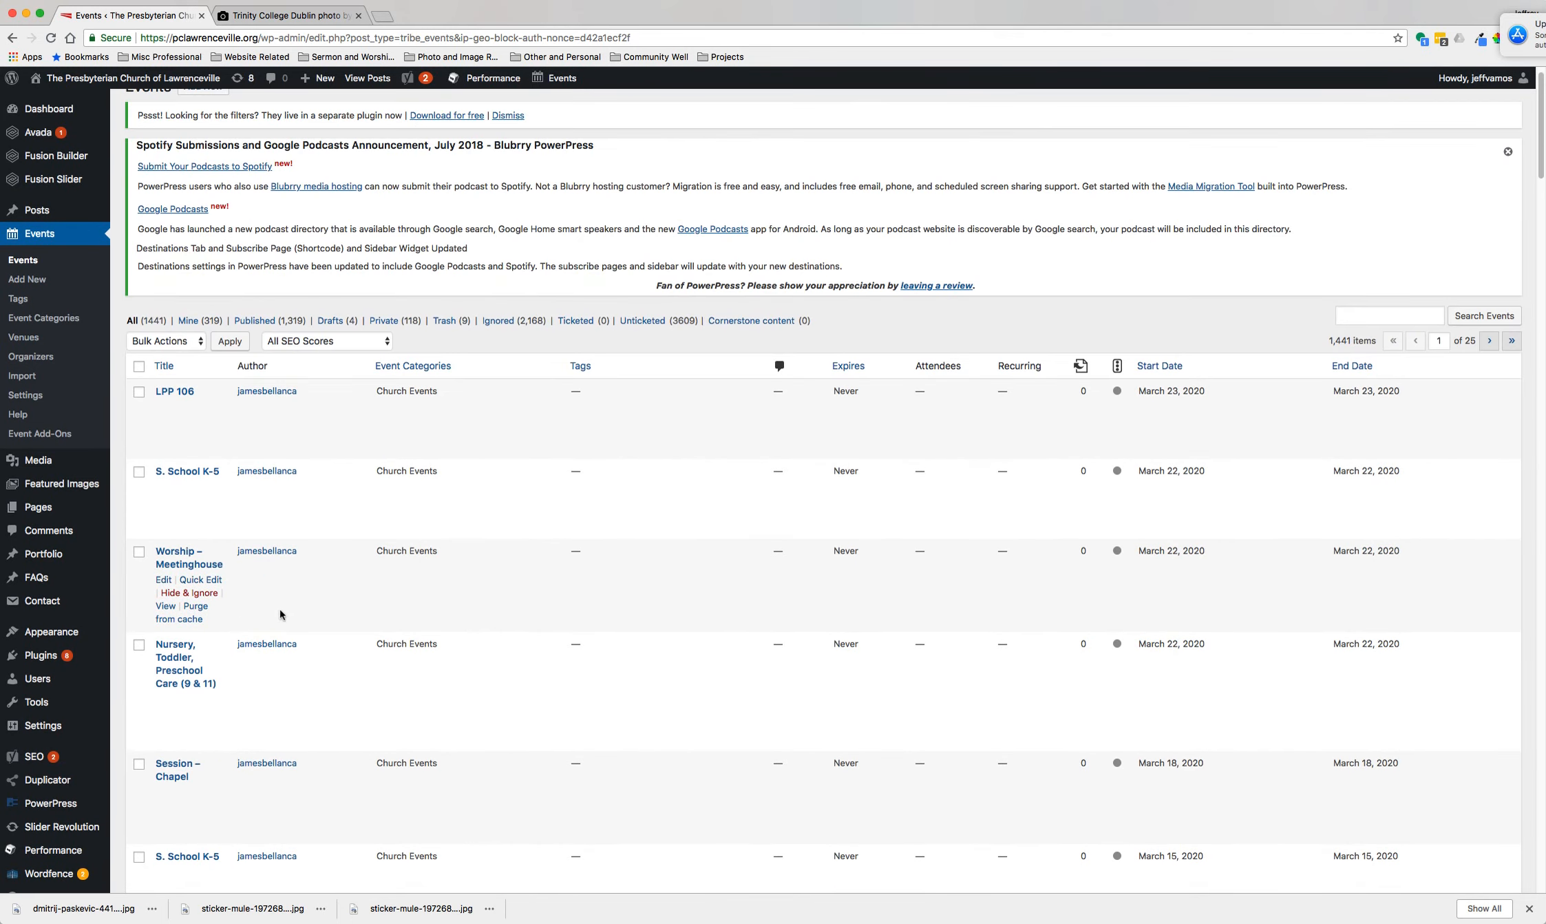
Step: Look at the edit page of the March 22, 2020 Worship – Meetinghouse event, return to the events list and browse further entries
click(183, 559)
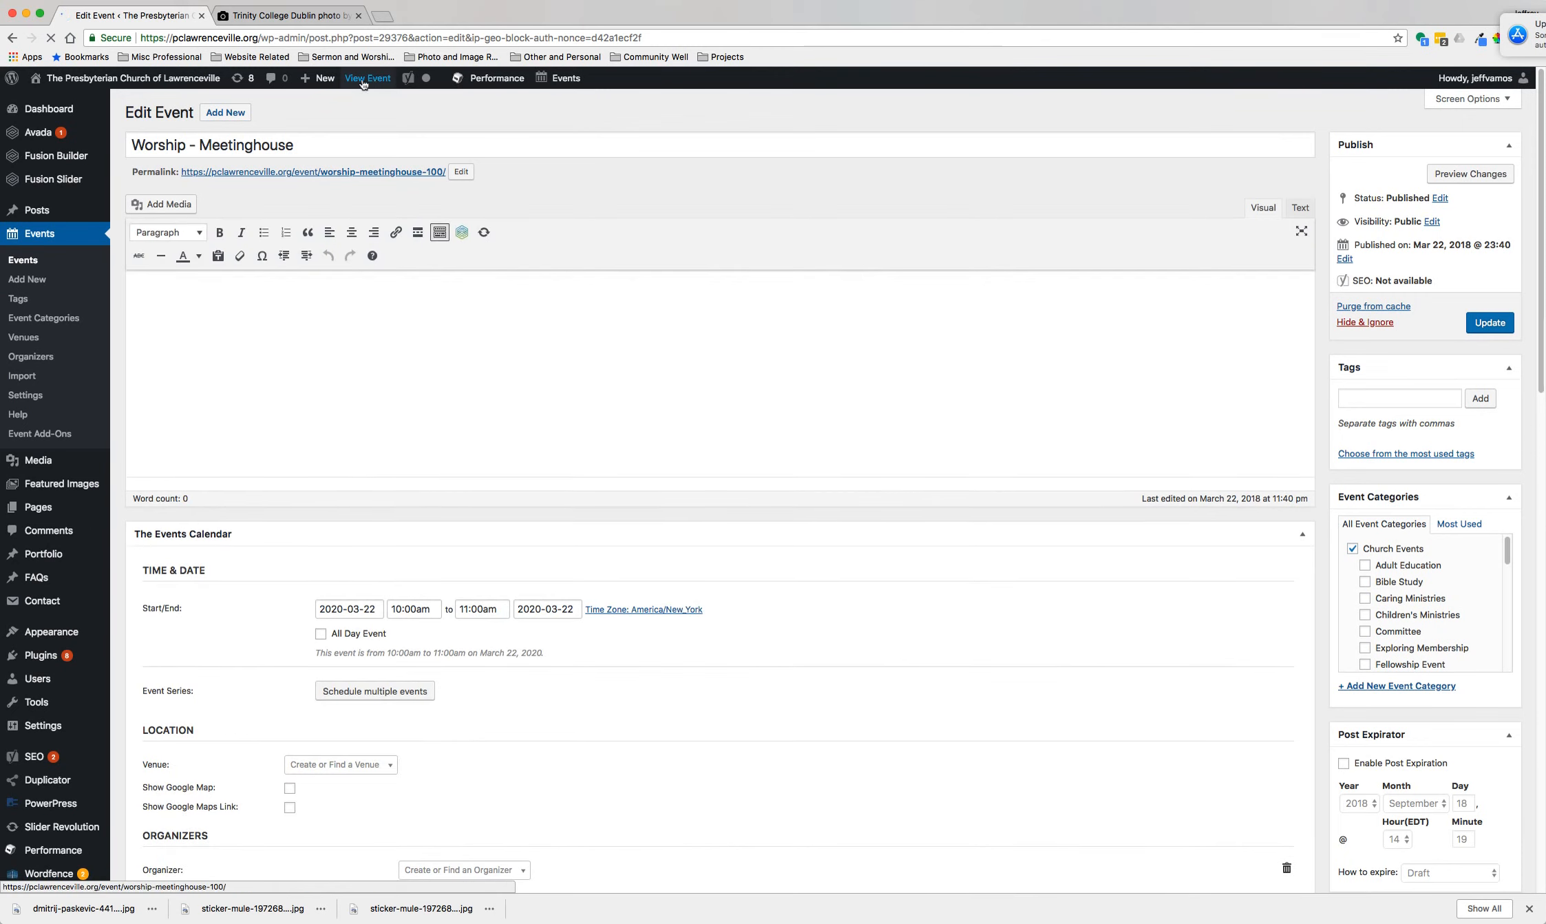
click(10, 38)
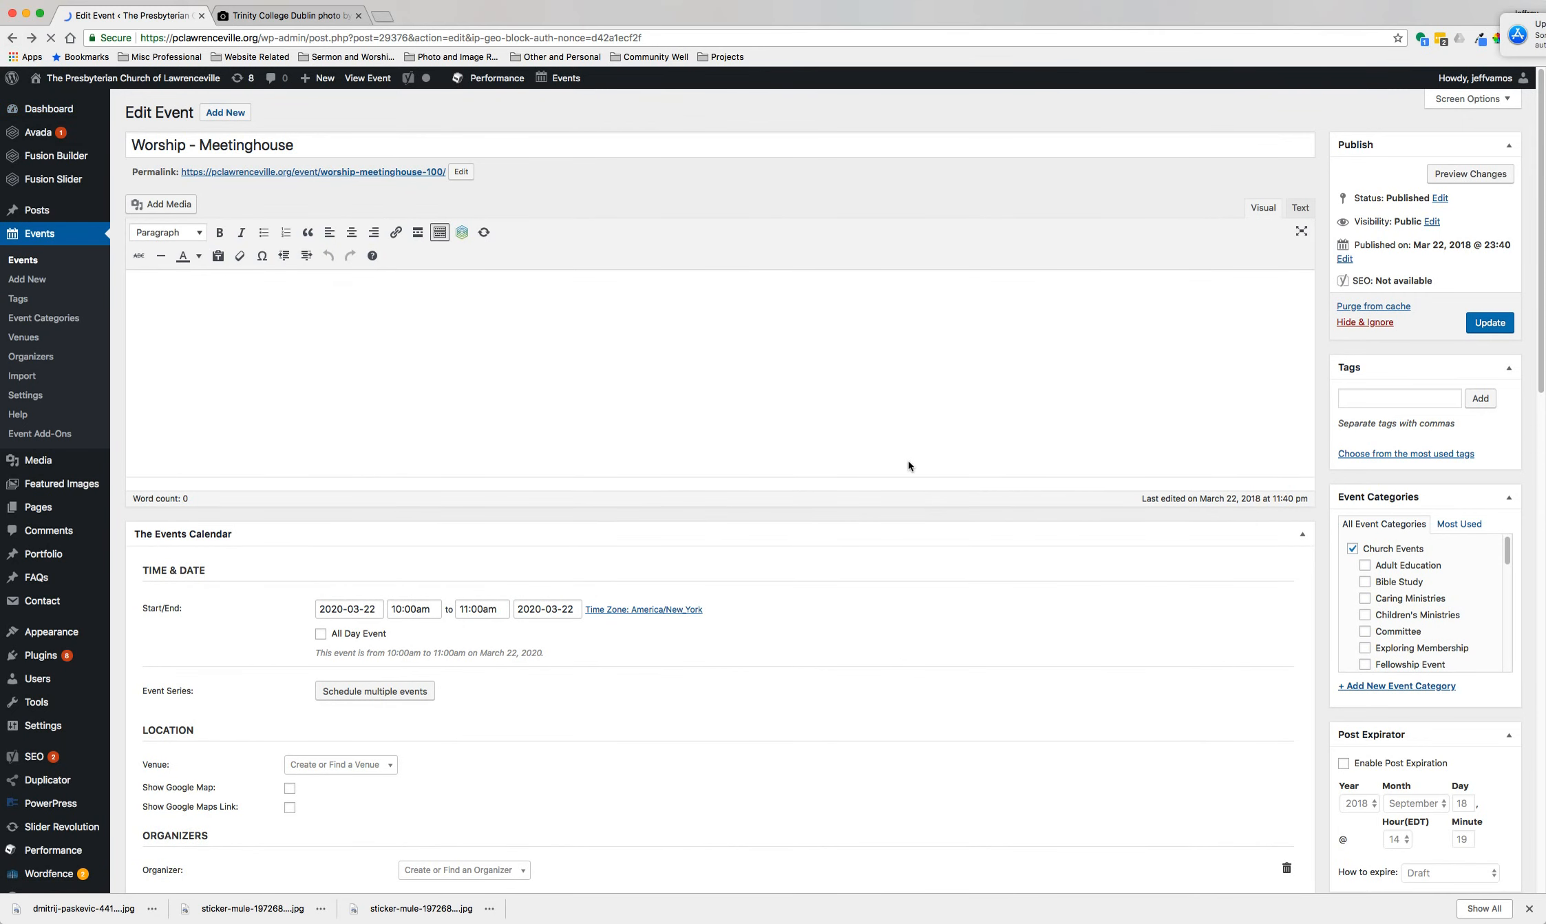
scroll(679, 659, down, 12)
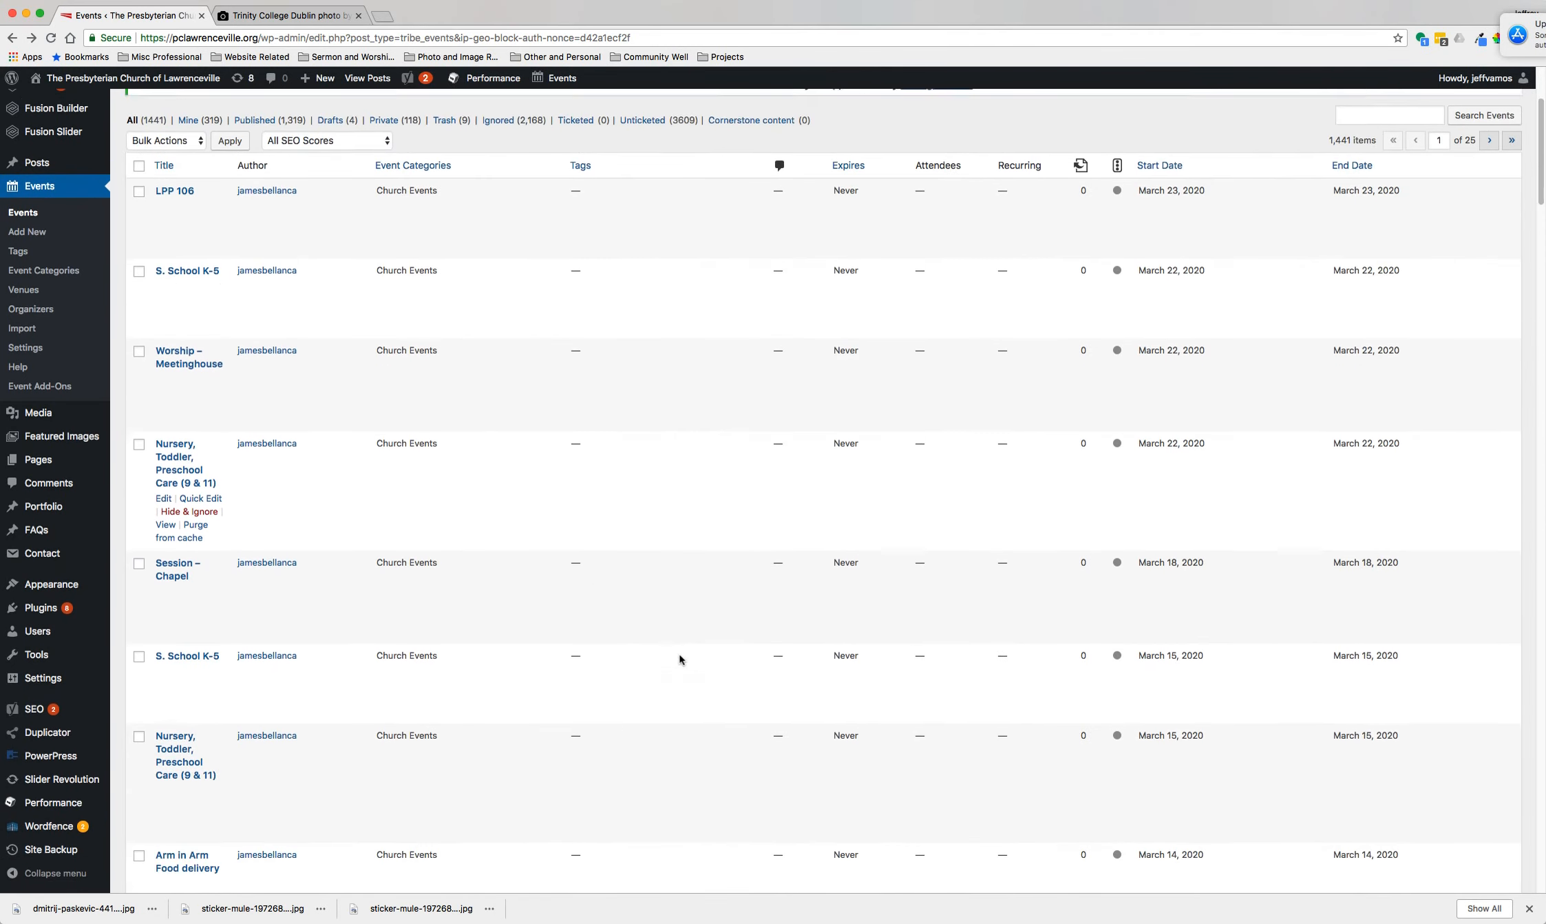
scroll(680, 660, down, 15)
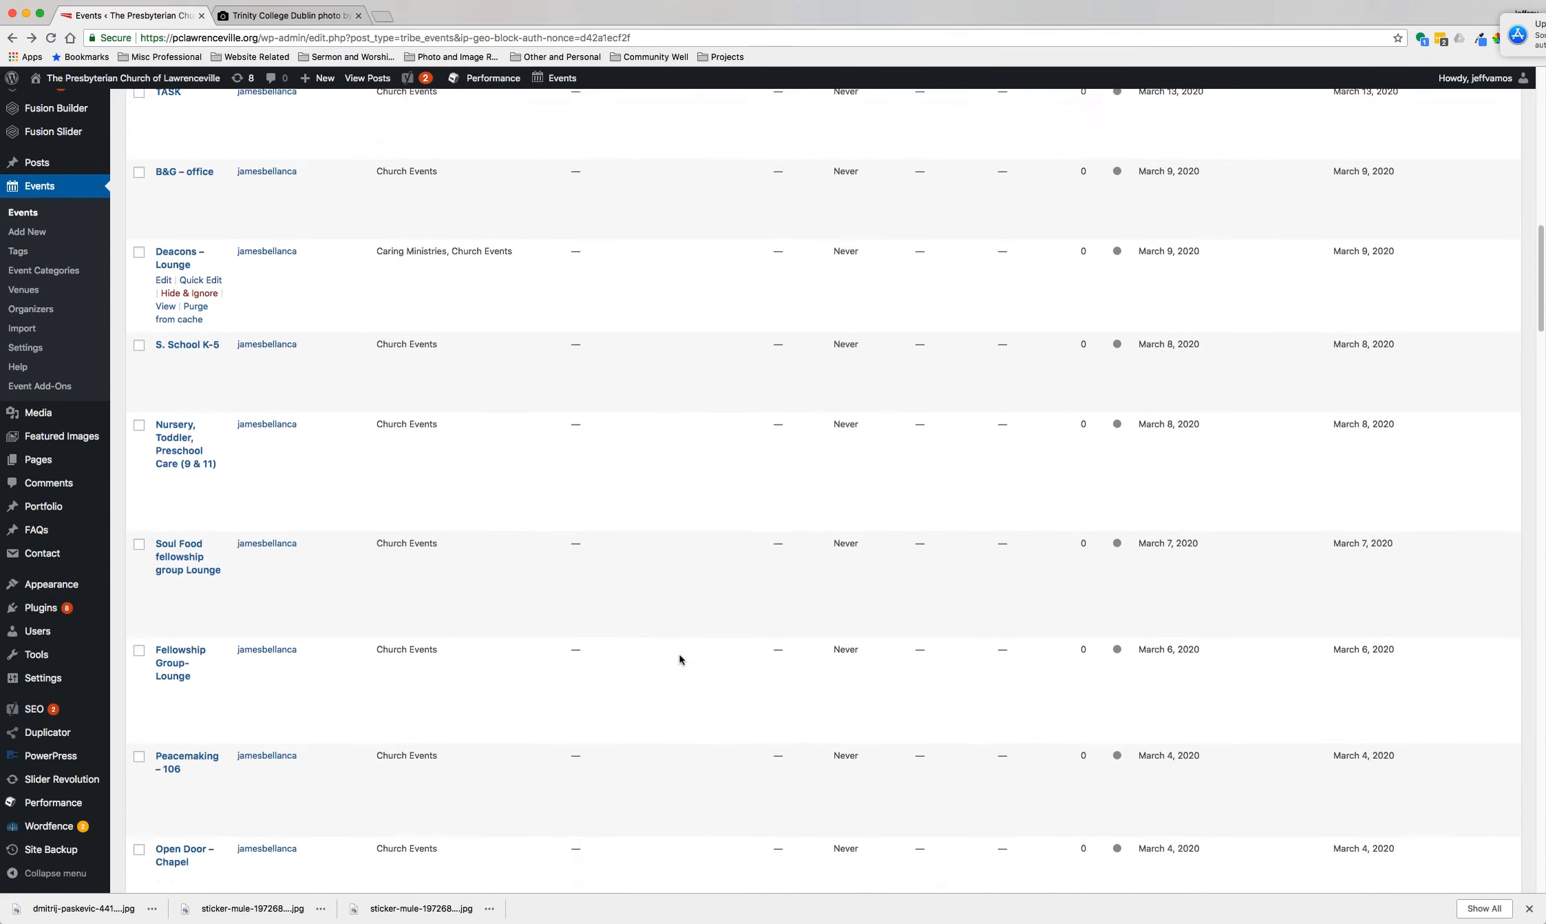
scroll(679, 659, down, 4)
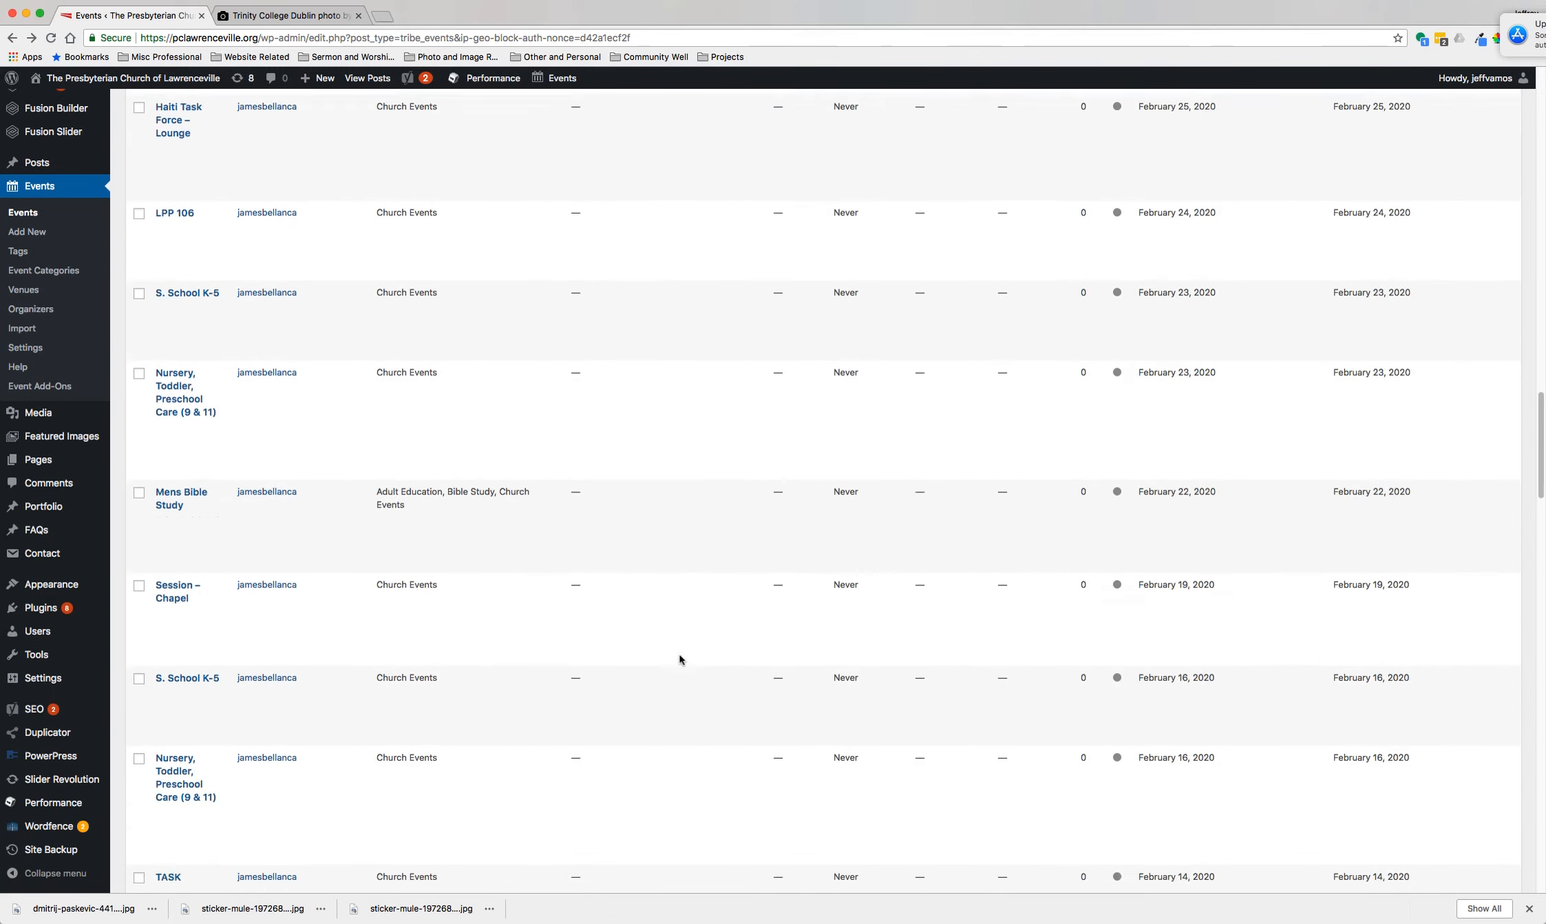
scroll(470, 187, up, 15)
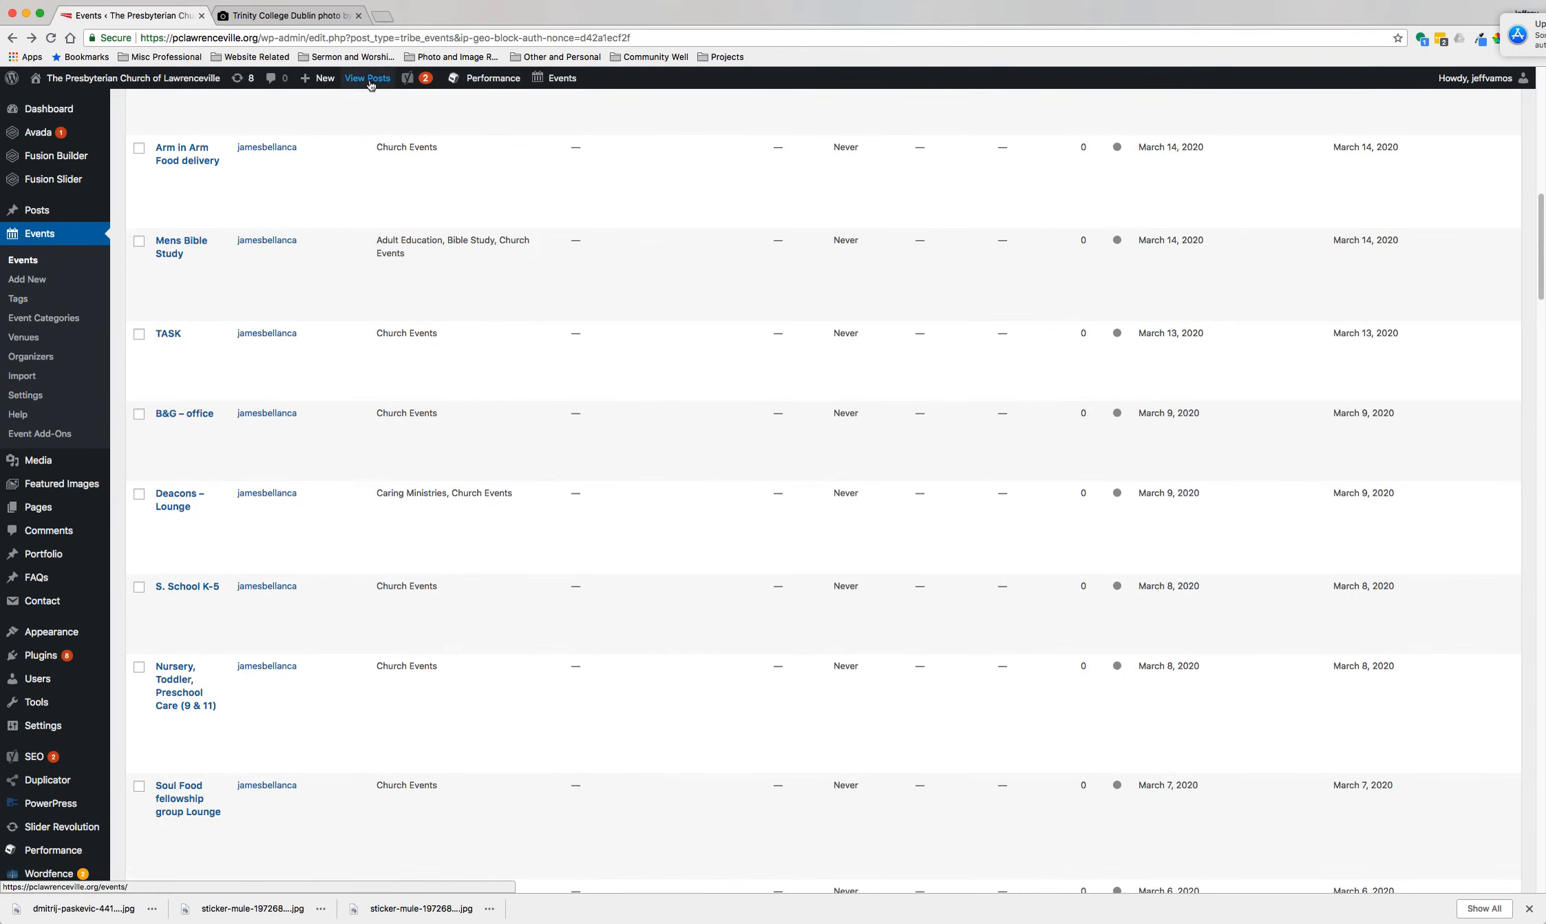
Step: View the public events calendar for September 2018 and open the full list of events for September 26
click(568, 103)
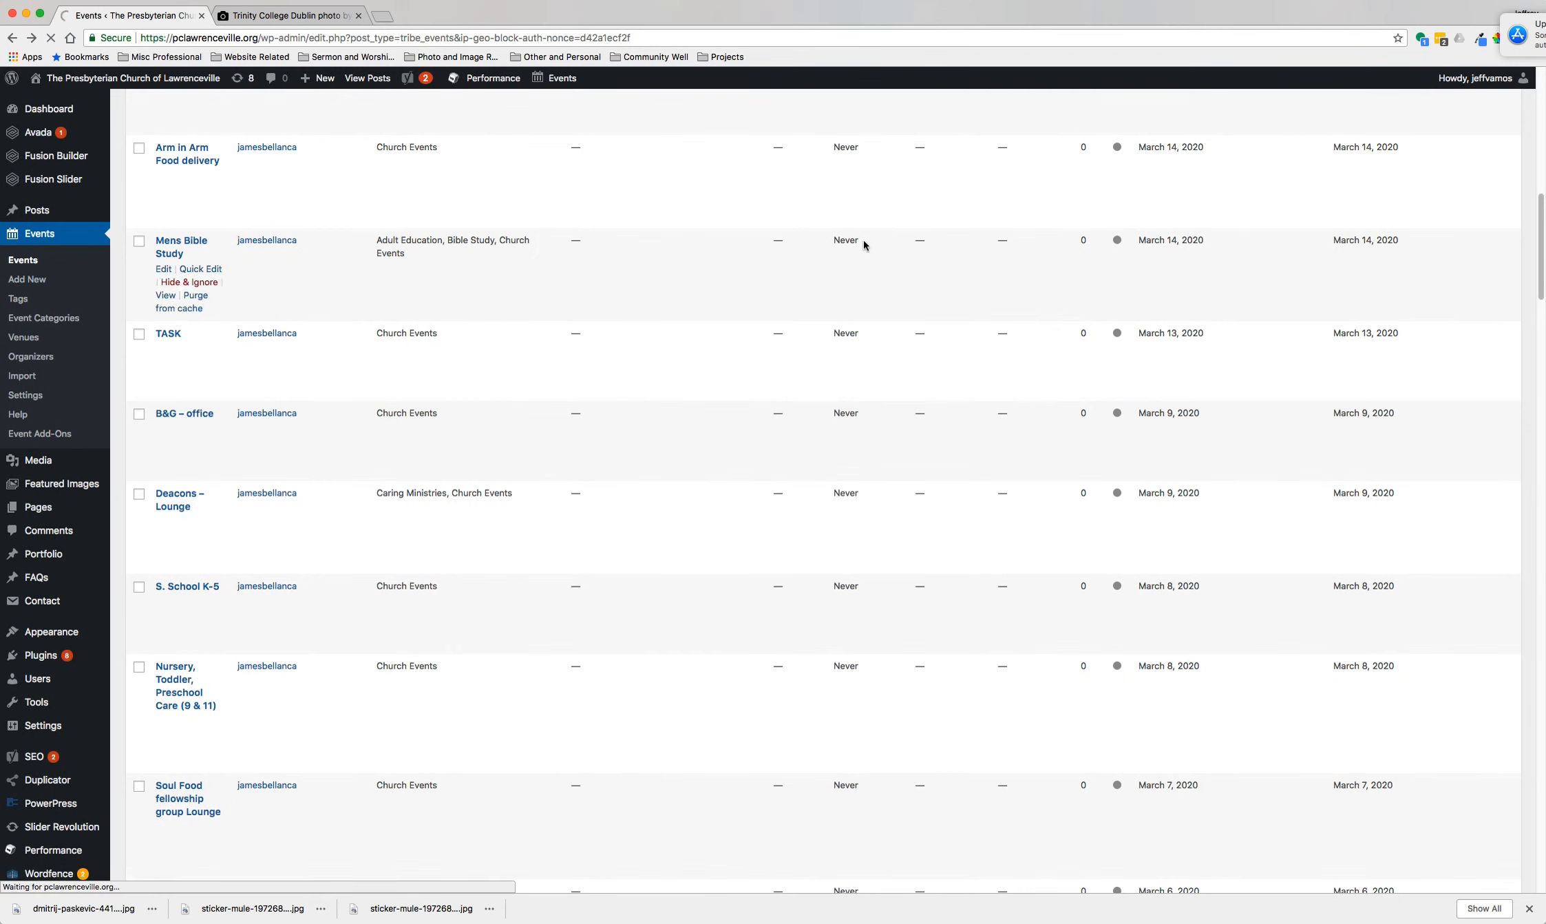
scroll(1329, 558, down, 10)
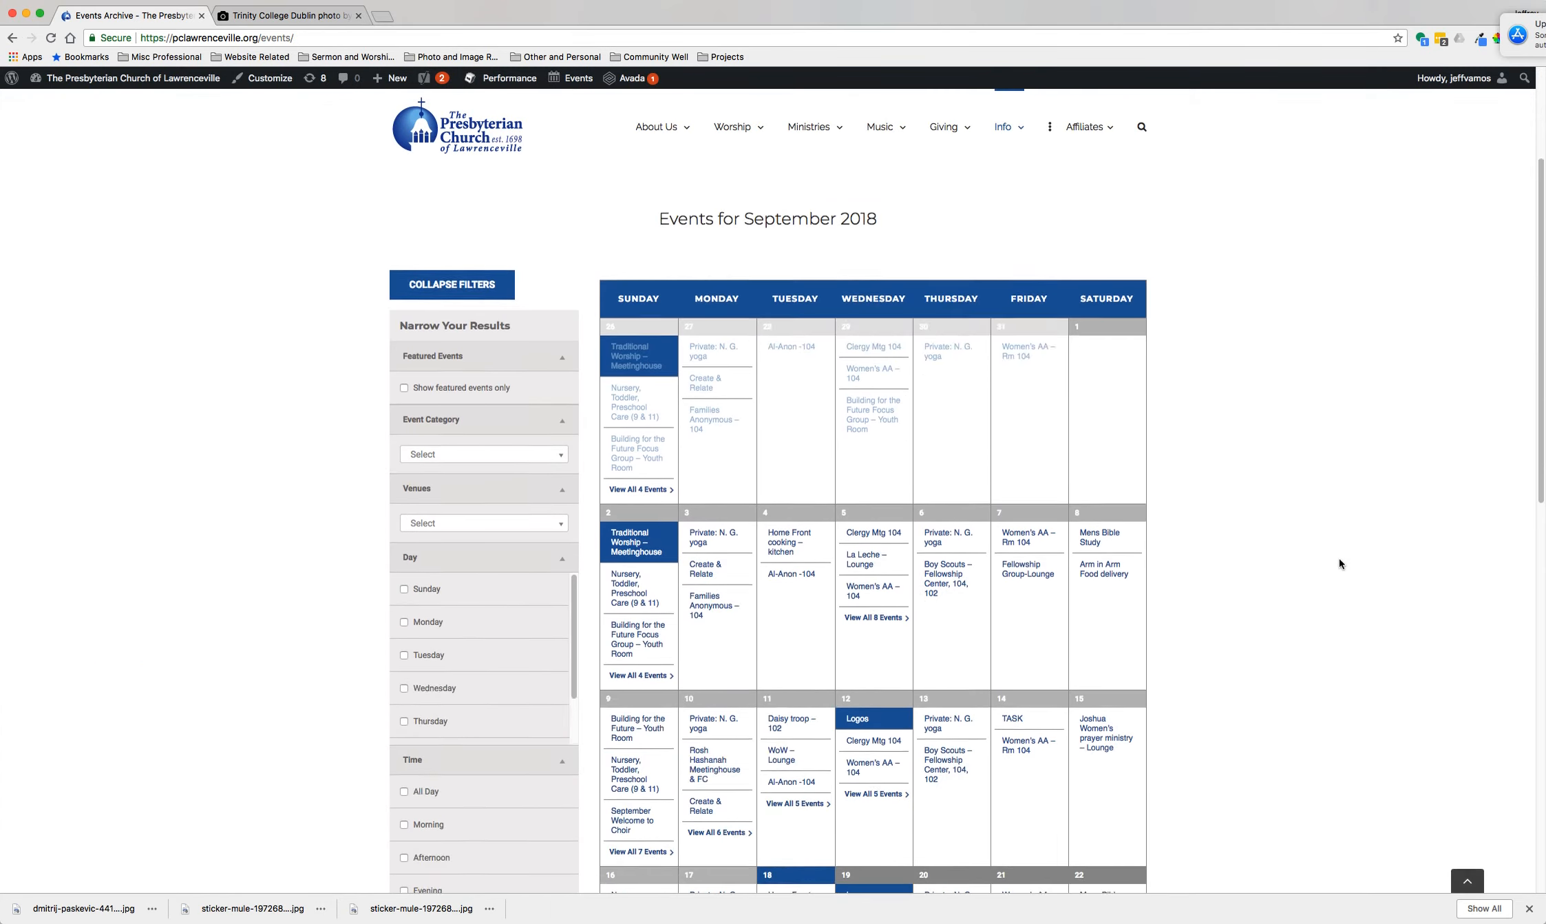
scroll(1343, 559, down, 2)
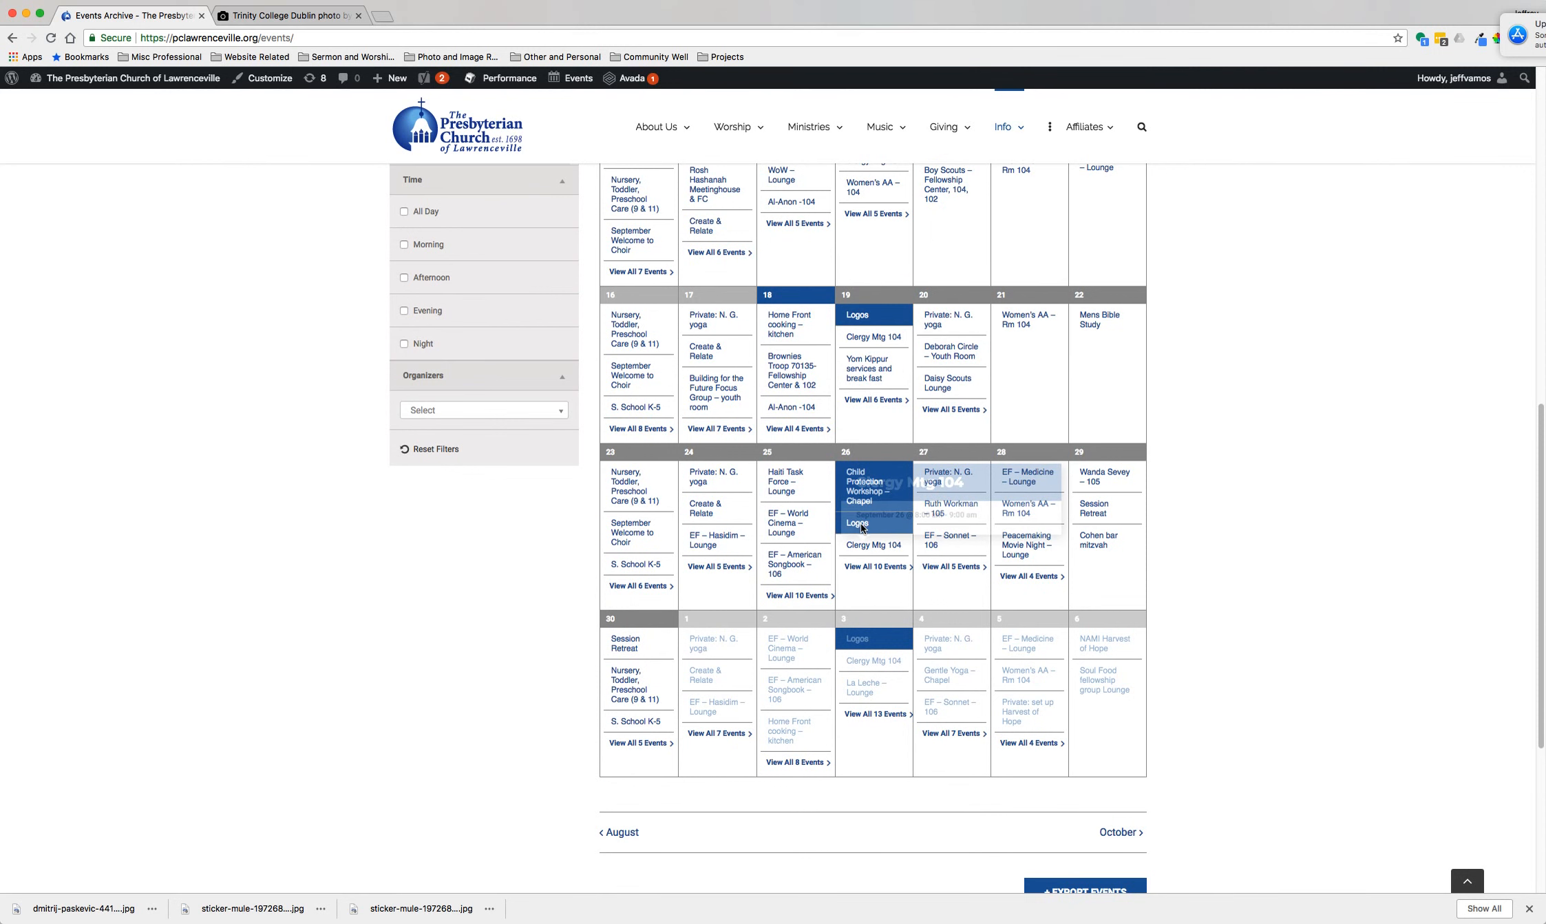
scroll(1297, 521, down, 2)
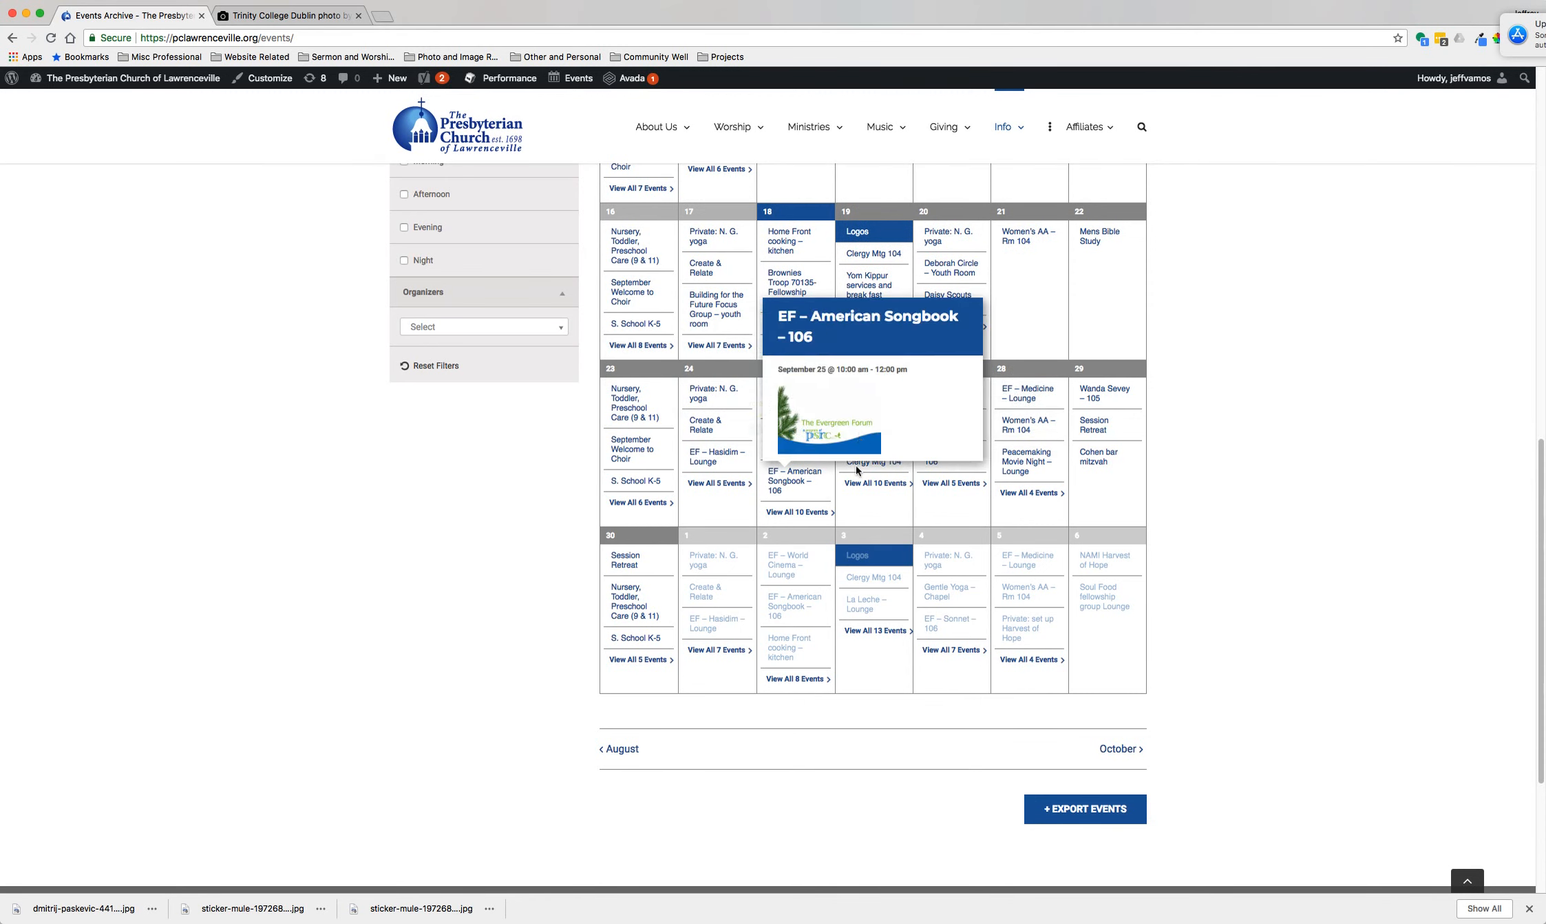
click(873, 483)
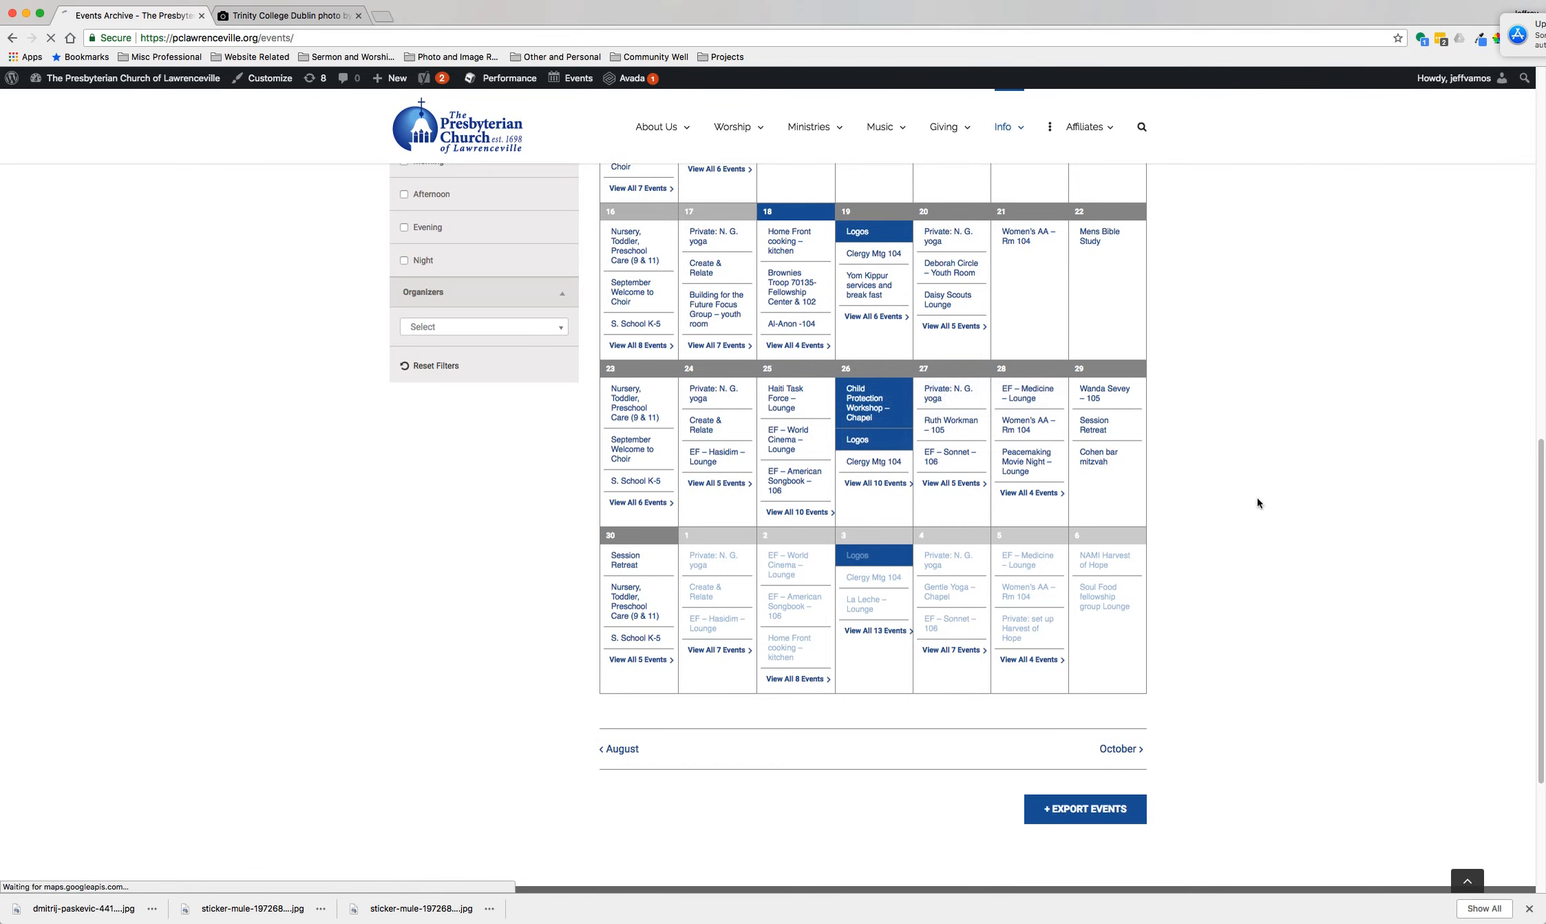
Step: Look through the September 26 events, open all occurrences of the recurring Logos event and browse its dates
scroll(1302, 563, down, 8)
scroll(1303, 570, down, 15)
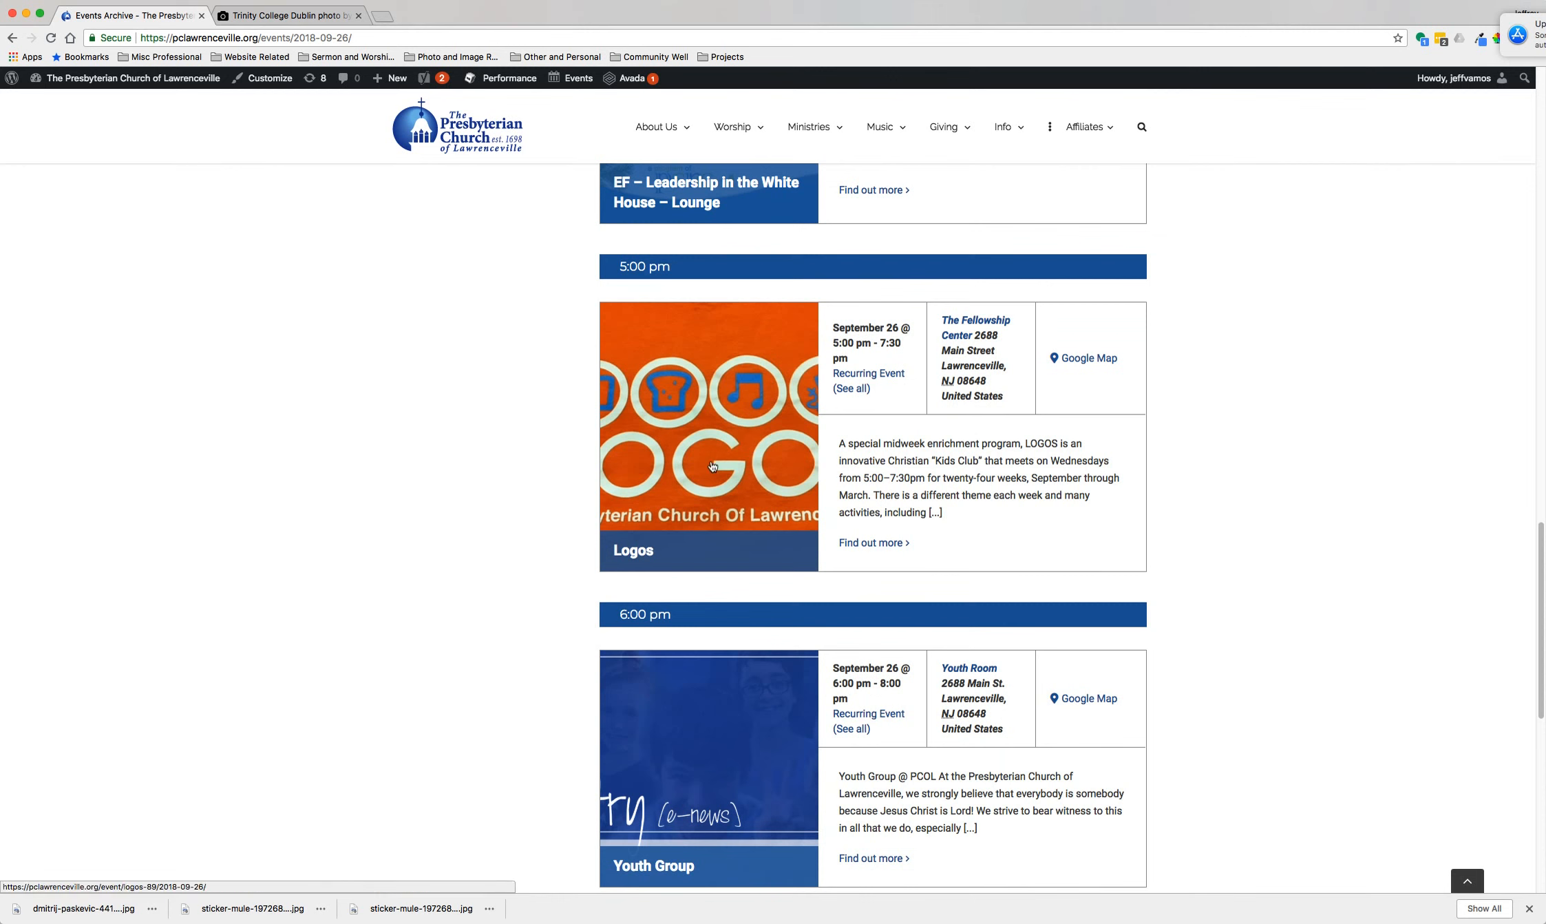
mouse_move(881, 376)
click(854, 389)
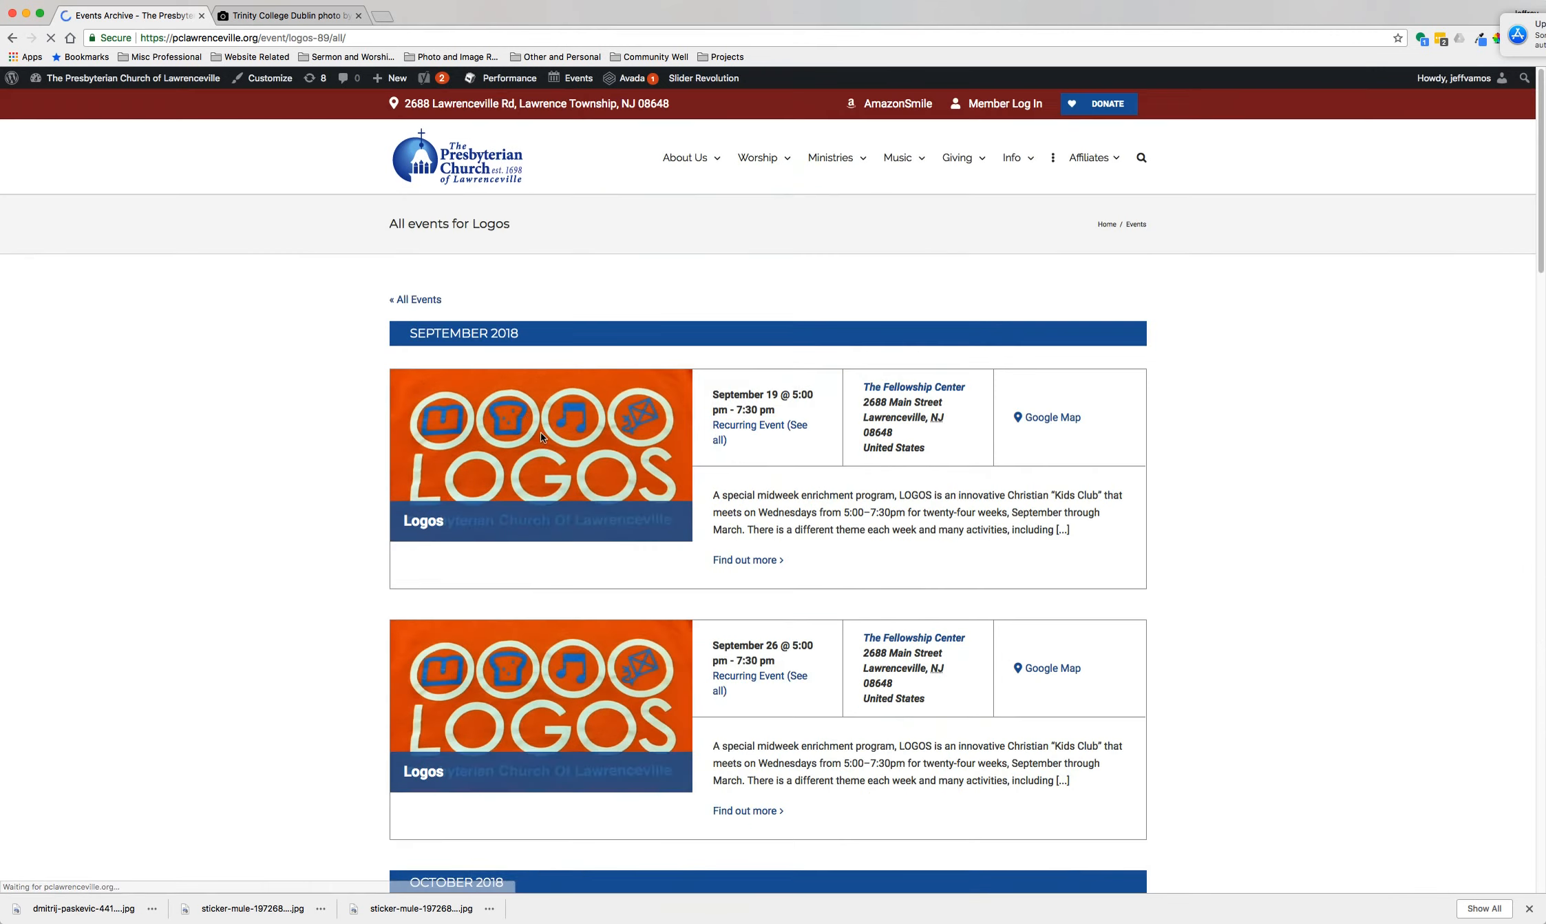
scroll(1384, 604, down, 1)
scroll(1386, 603, down, 20)
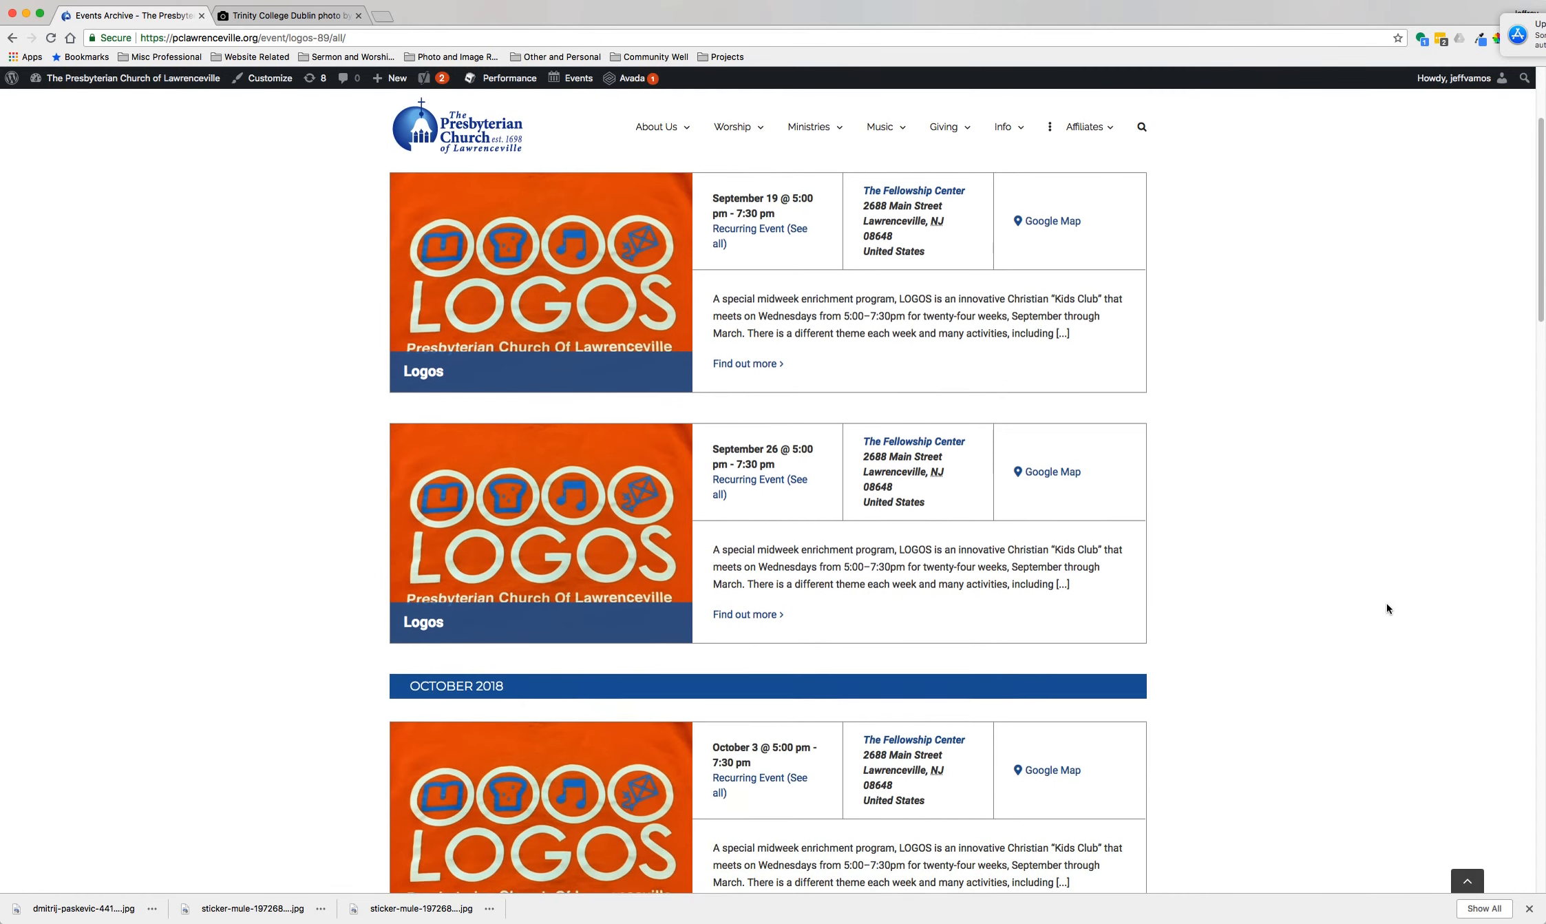
scroll(1347, 594, down, 5)
scroll(1322, 584, up, 20)
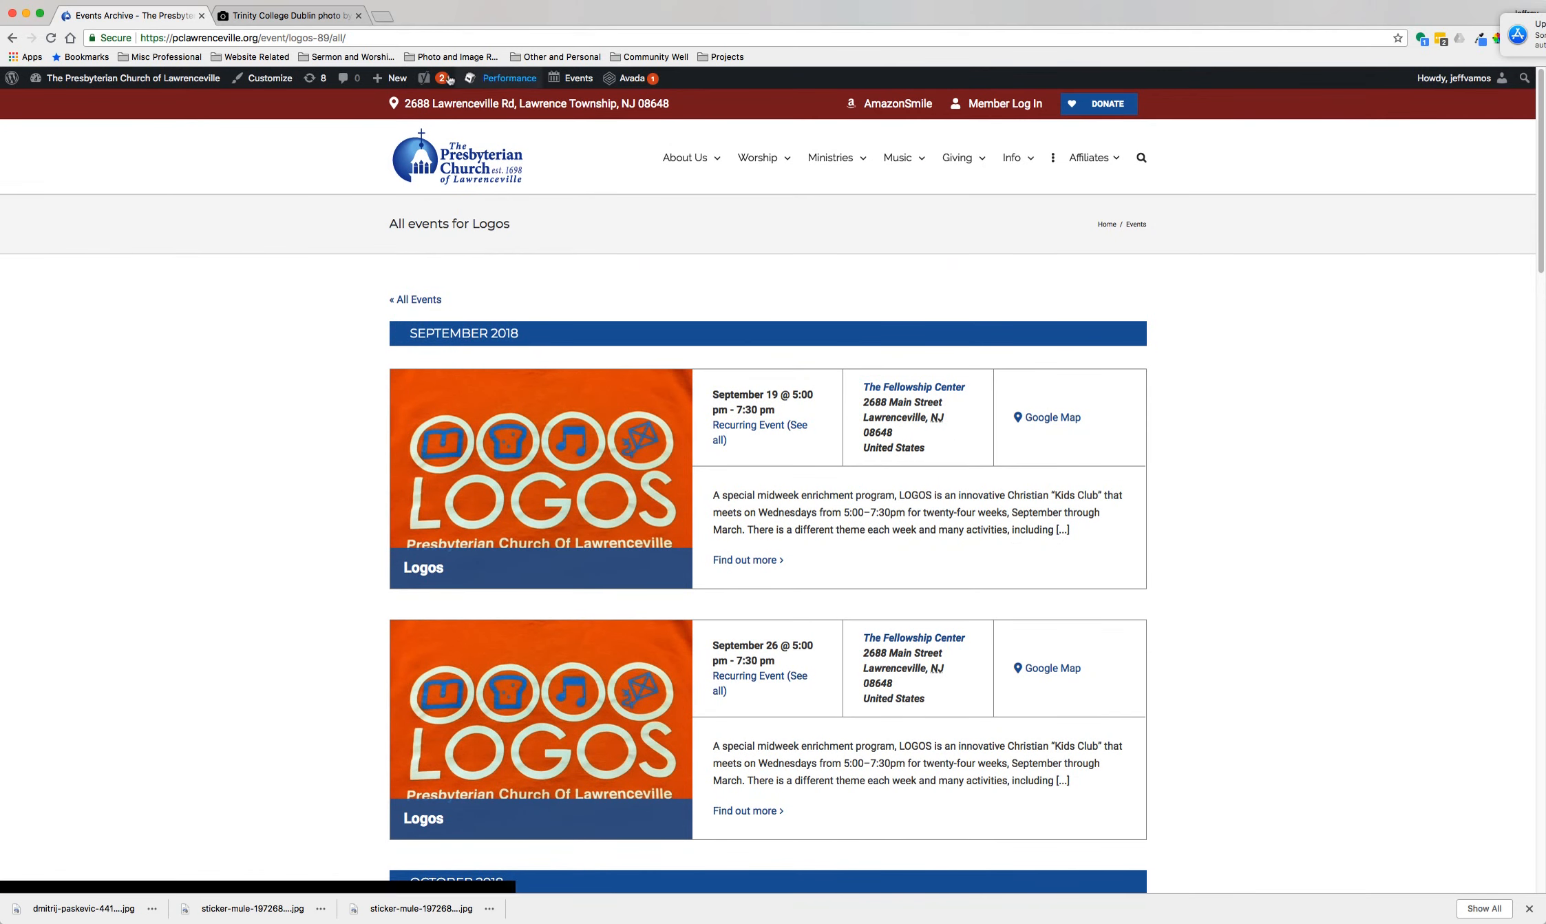
Step: Open the site's events management list and search it for "Logos"
mouse_move(574, 83)
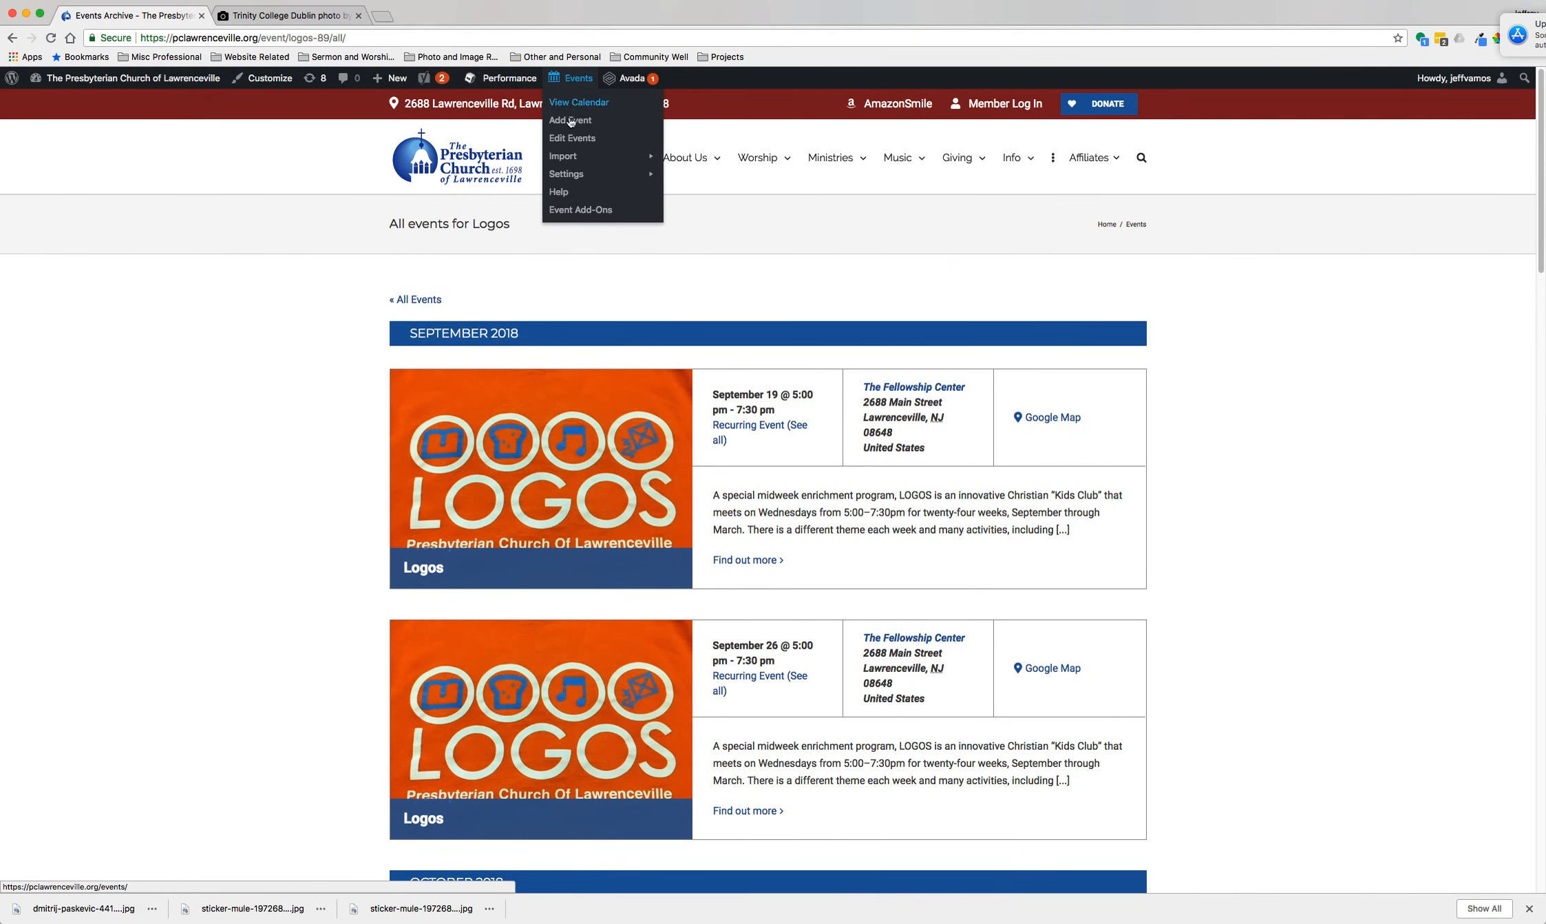
click(576, 139)
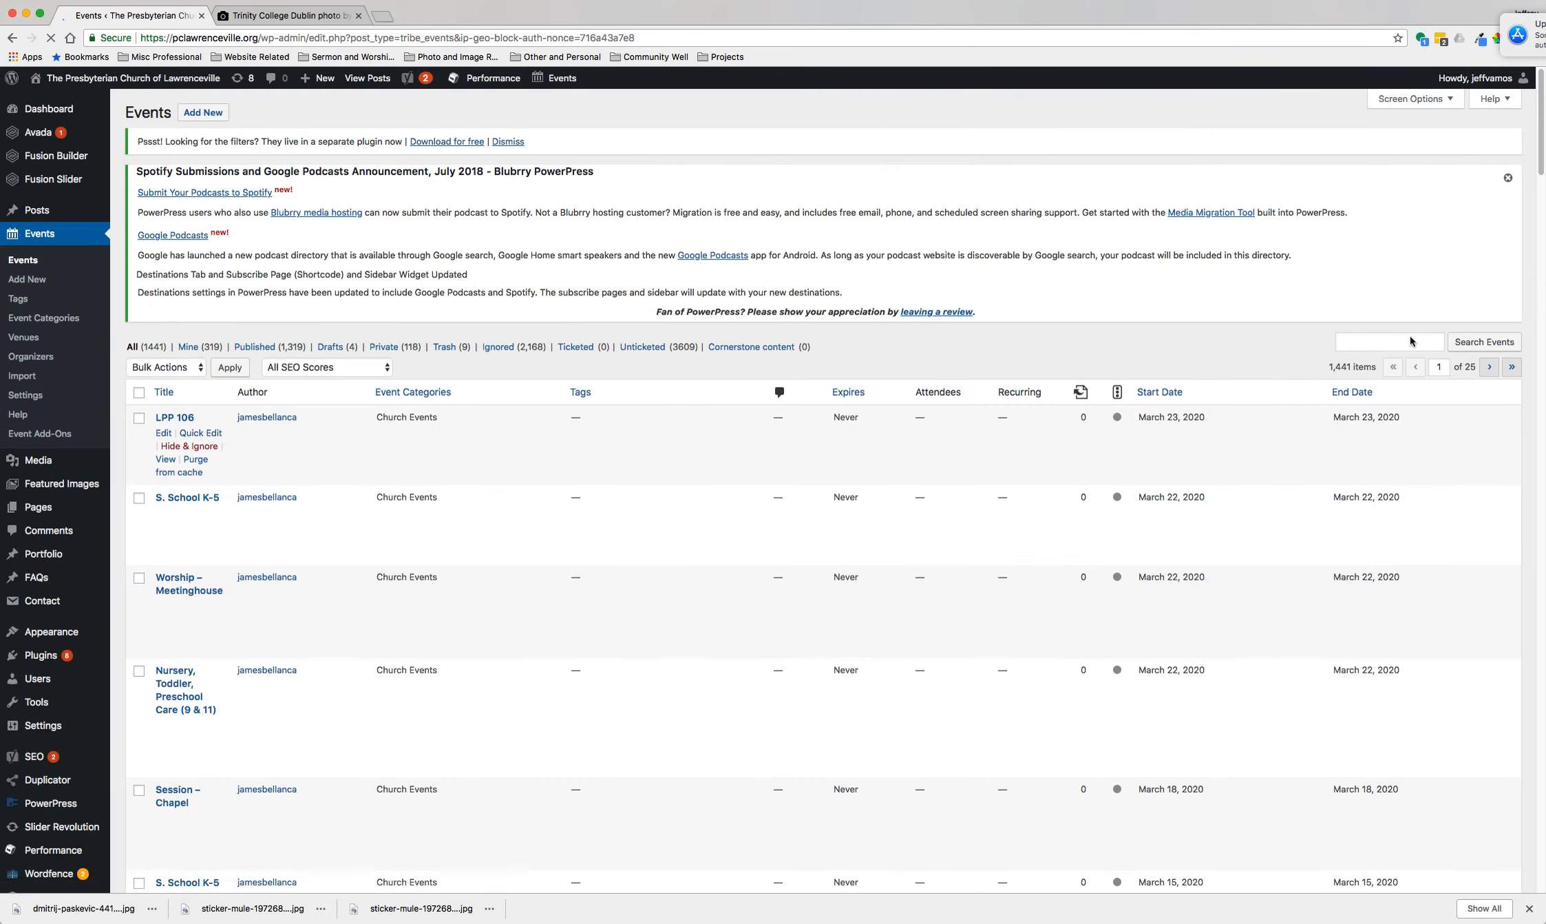
click(1396, 342)
text(Logos)
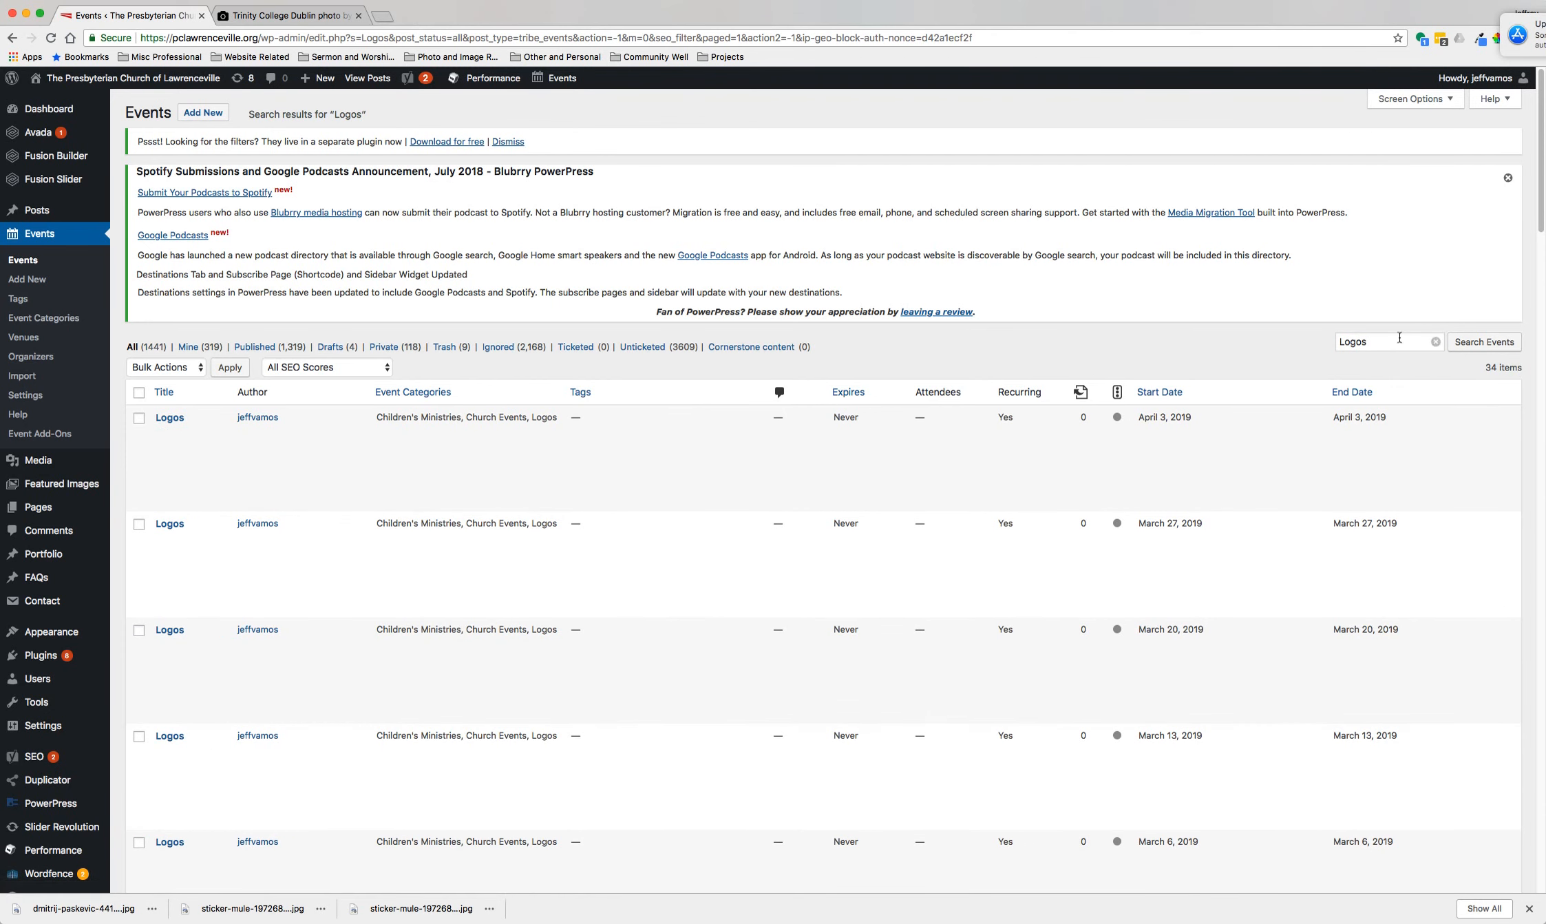
mouse_move(430, 478)
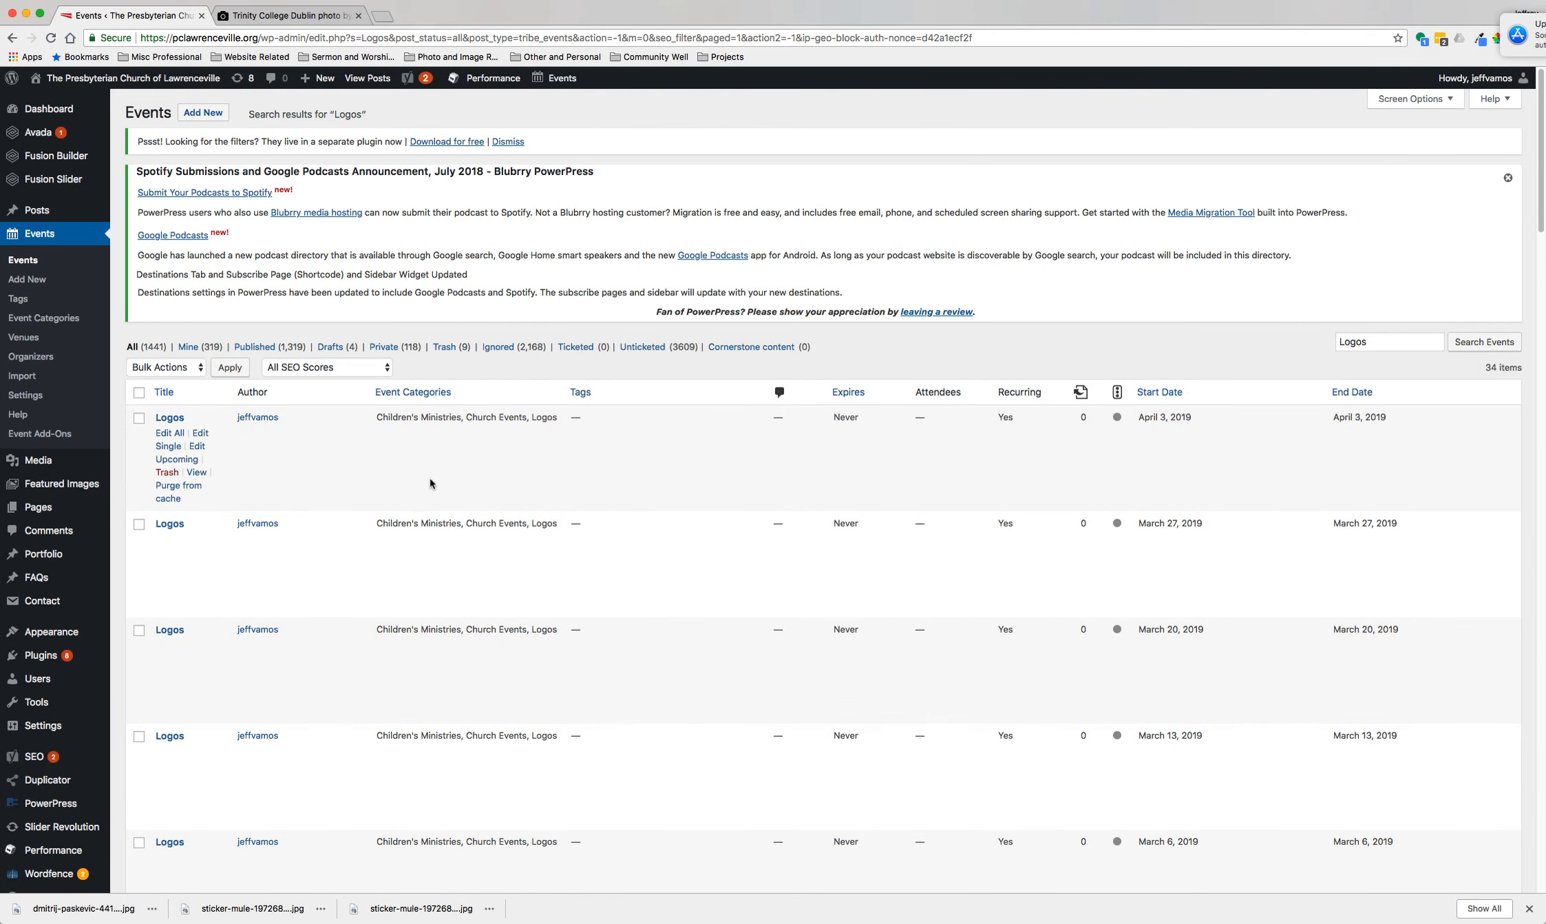
Step: Open the entire Logos series for editing and view the media library available for its description
click(170, 434)
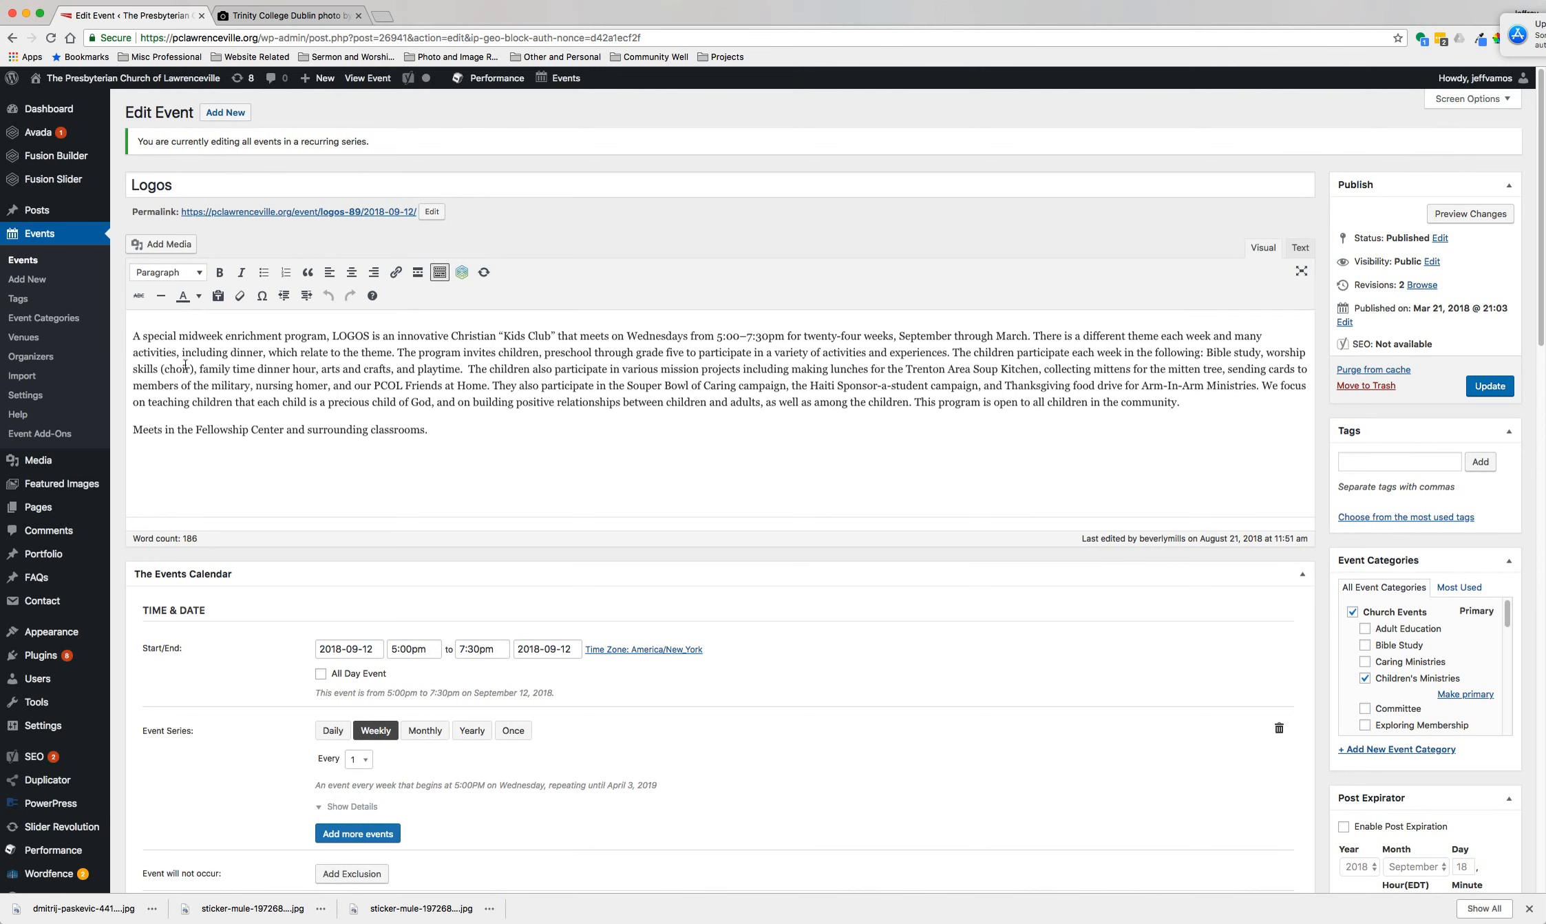
click(134, 338)
click(170, 248)
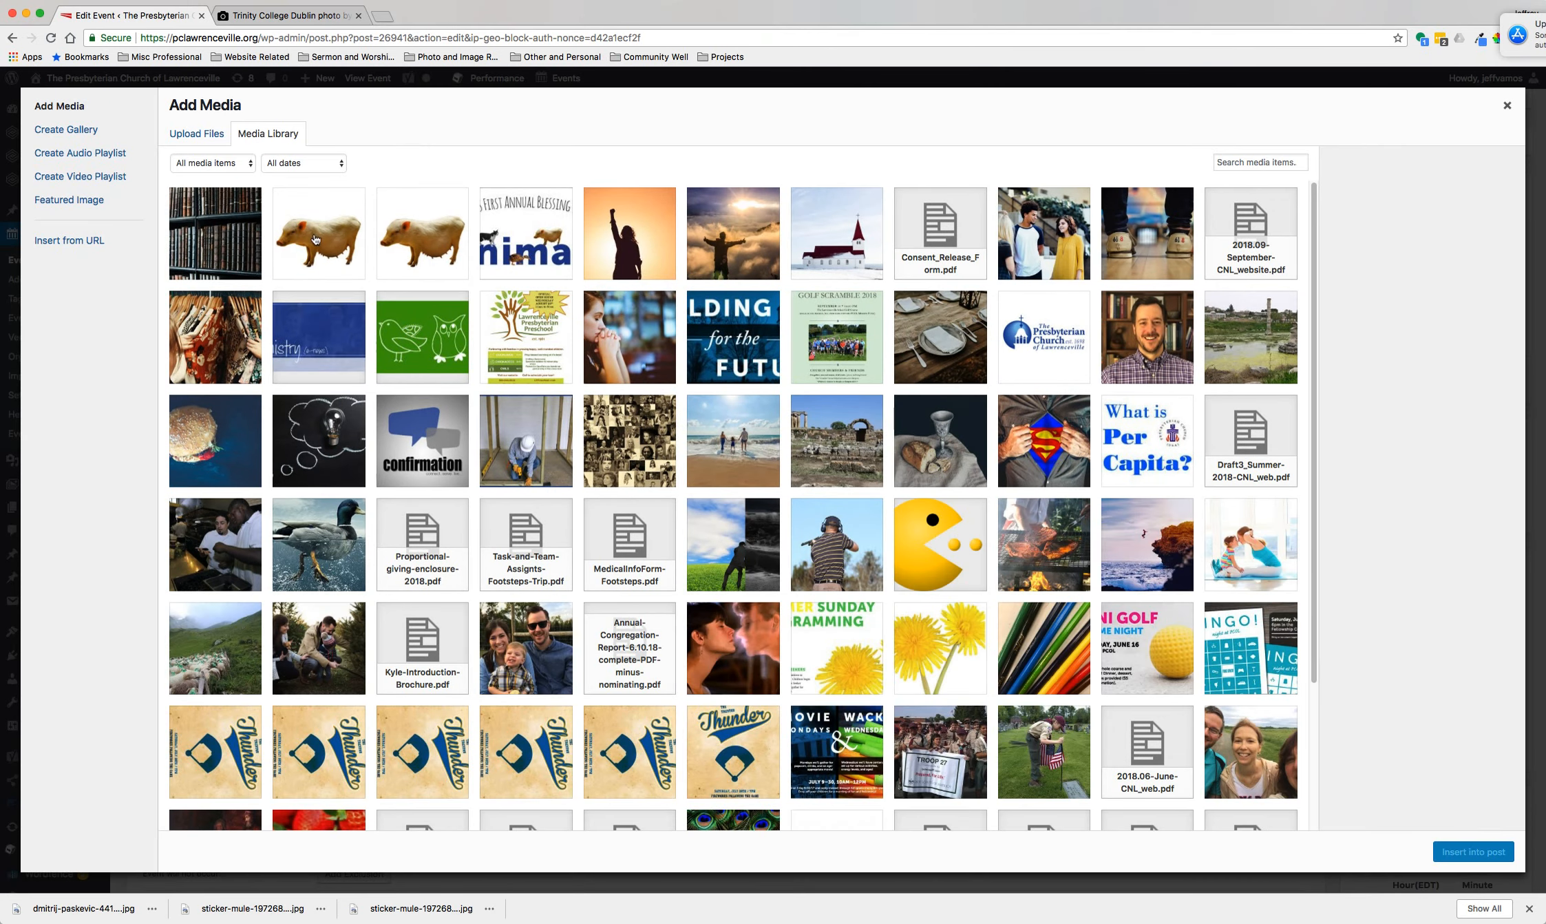
click(1507, 105)
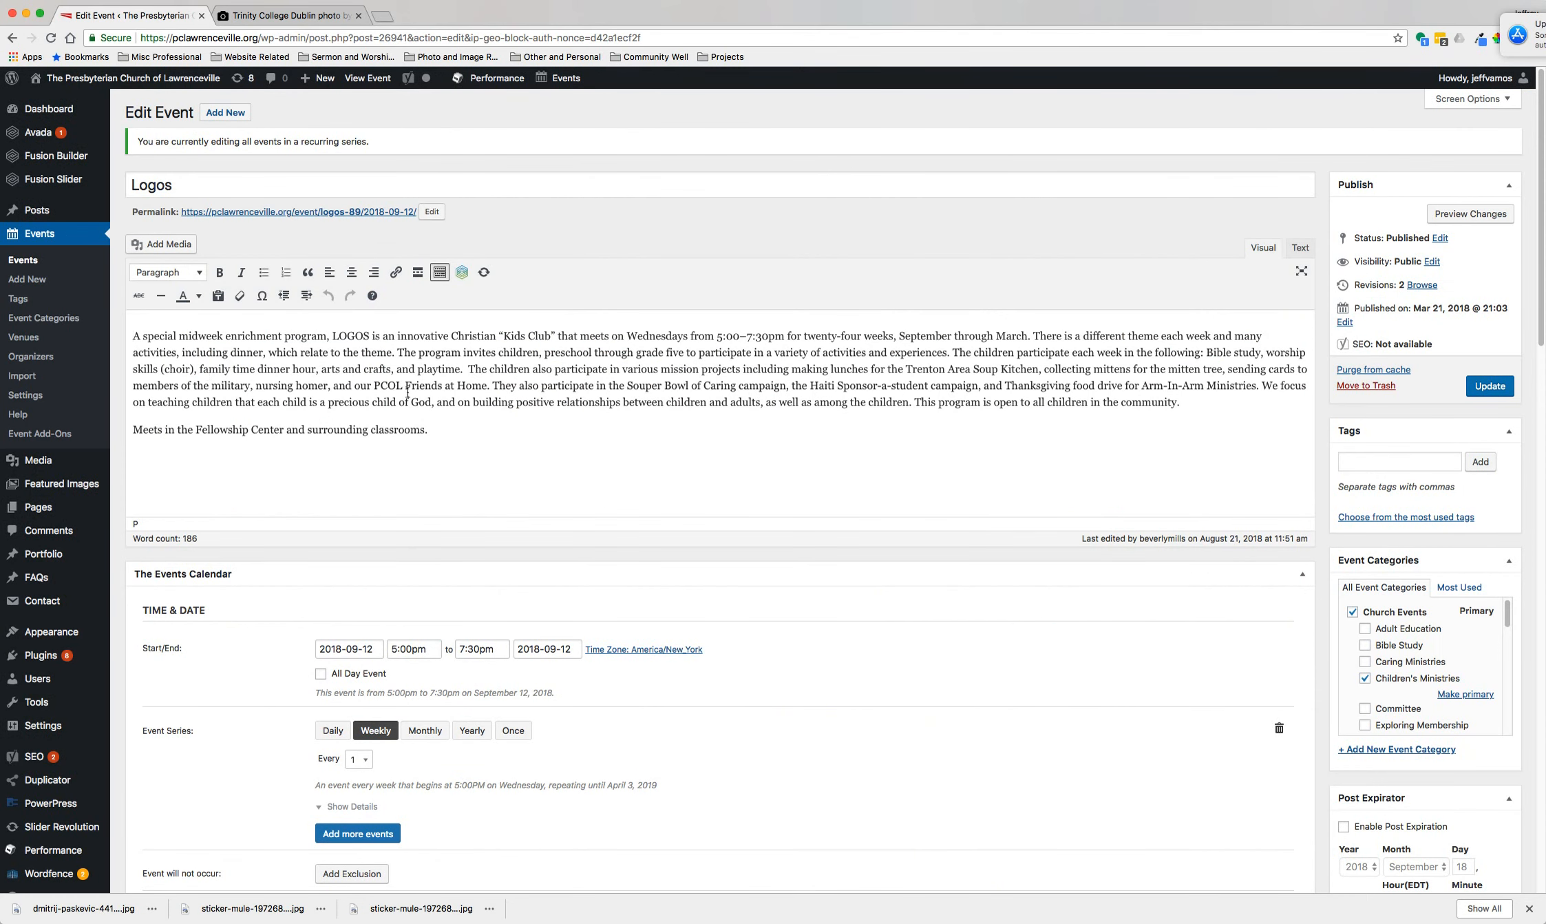
Step: Examine the Logos series' date and time, weekly recurrence, venue, organizer, categories and featured image settings
scroll(512, 424, down, 10)
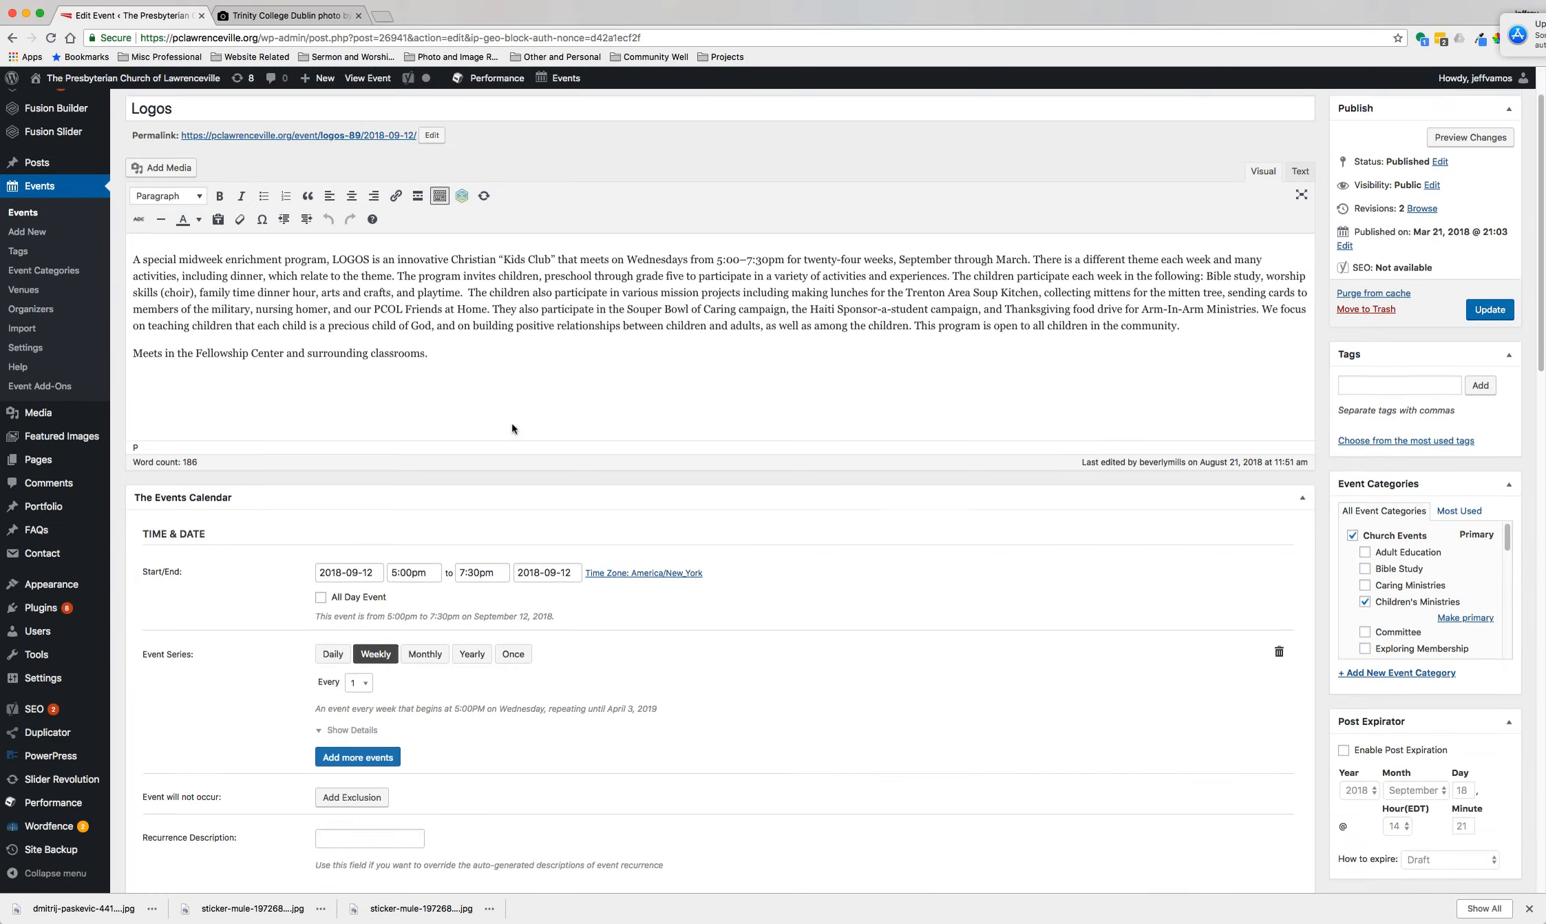
scroll(511, 428, up, 3)
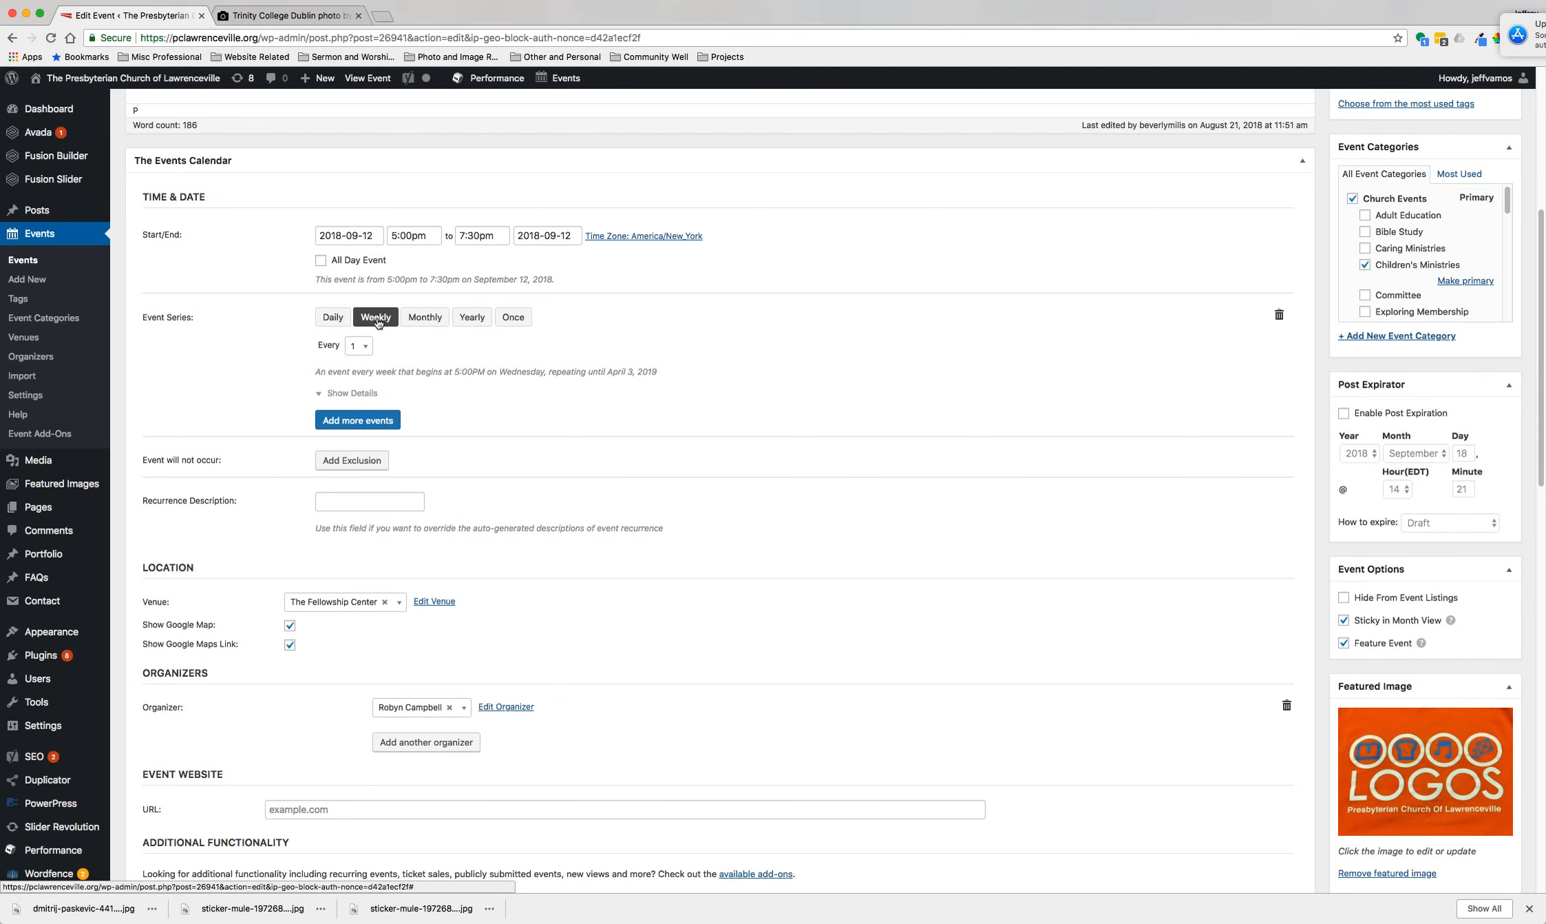
scroll(504, 535, up, 10)
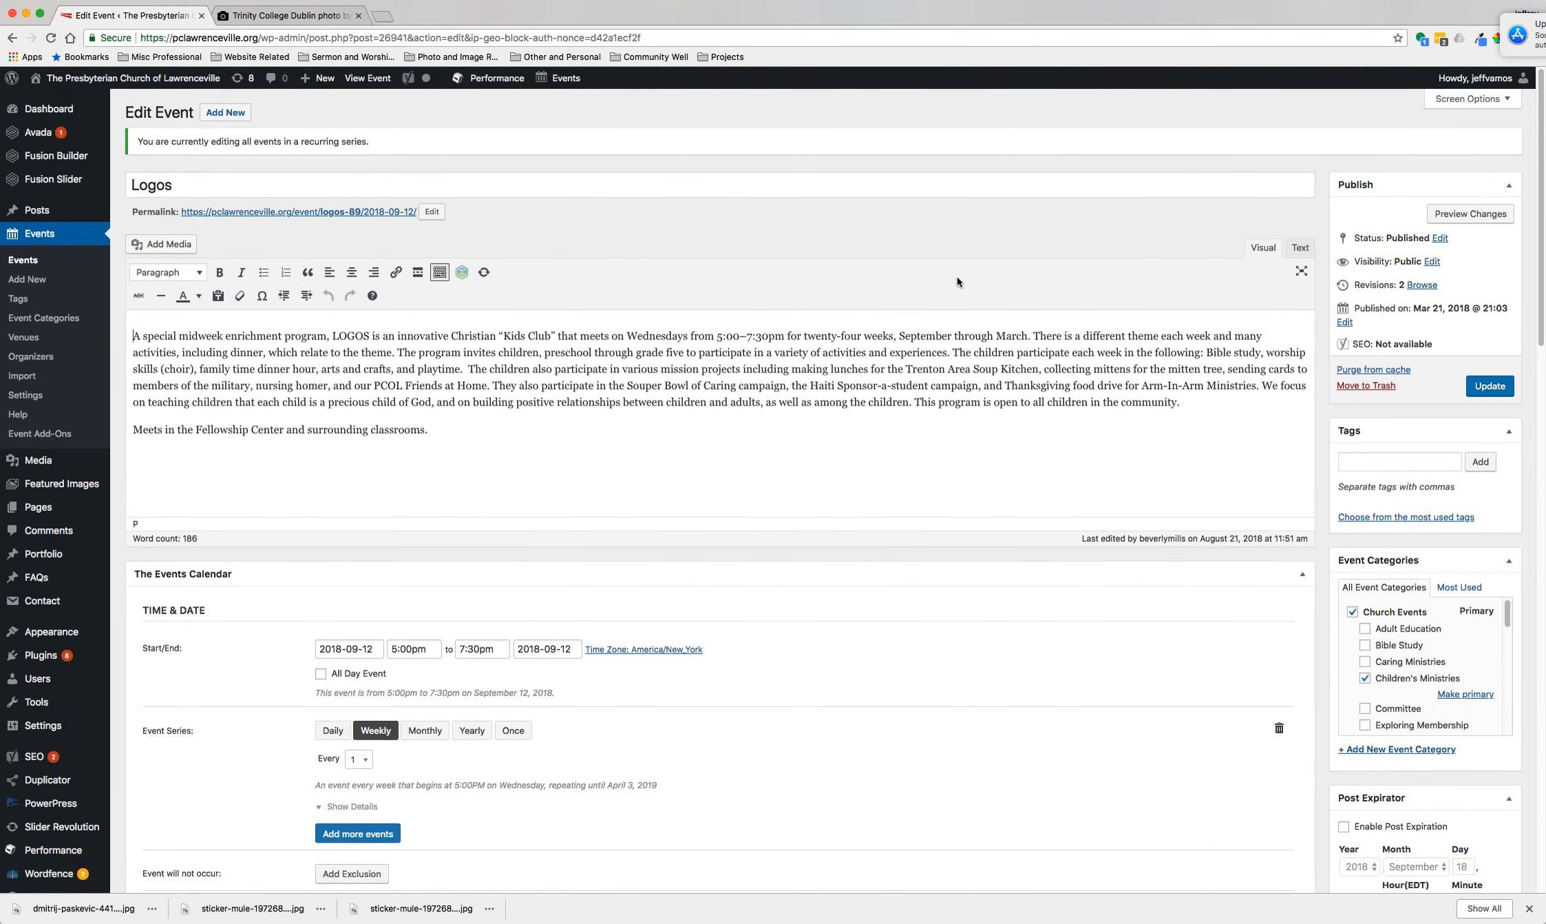
Step: Return to the Logos search results and try to edit the December 5 occurrence as a single event, cancelling its separation from the series
click(11, 39)
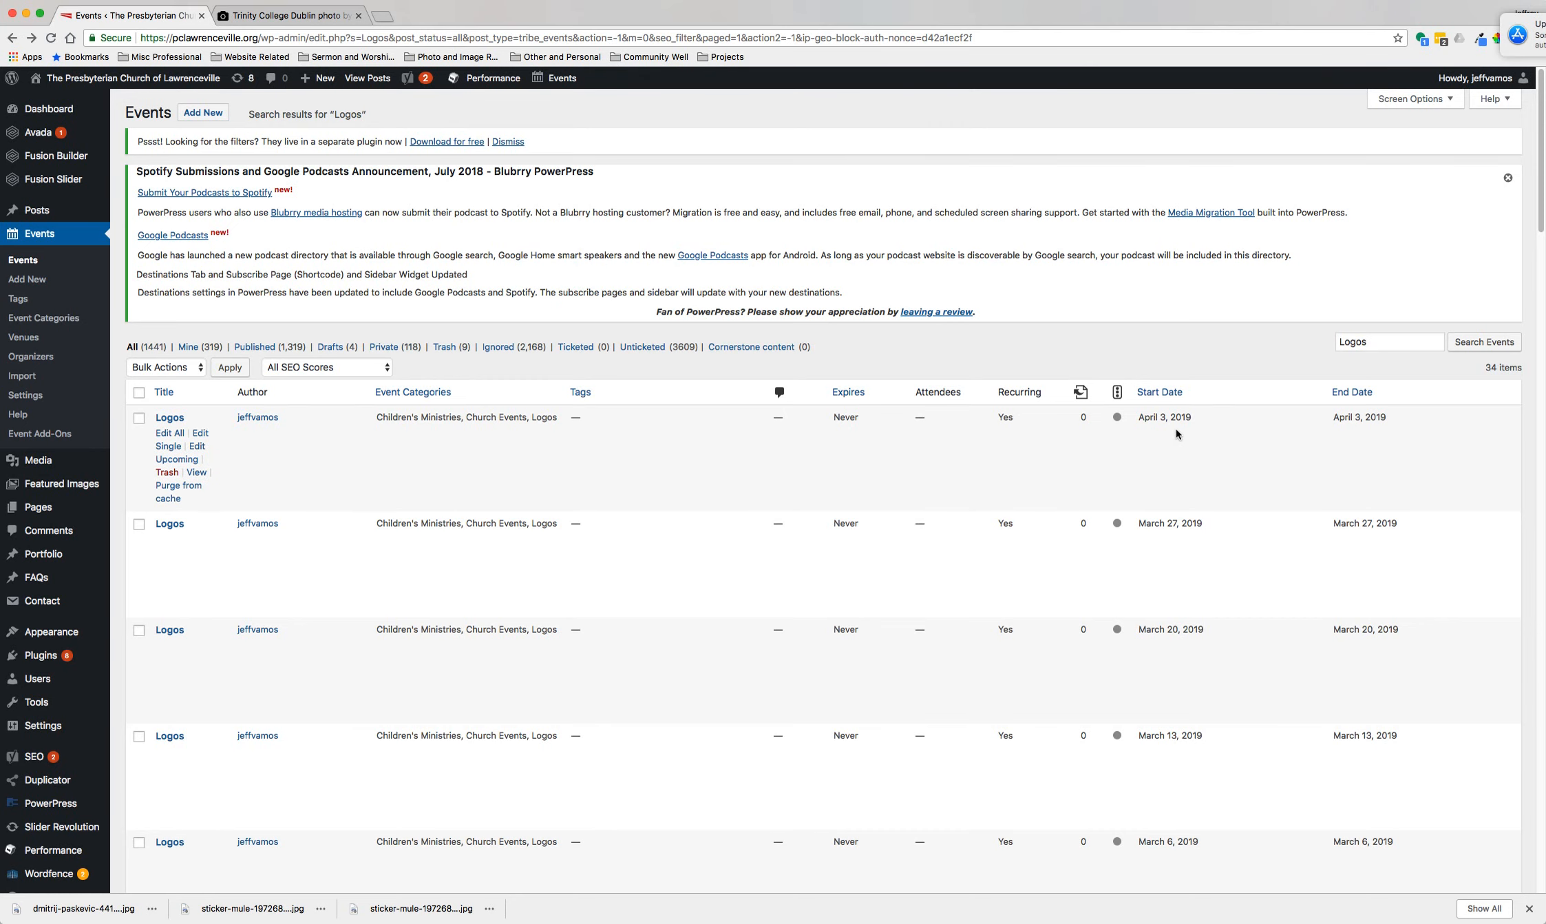
scroll(1181, 549, down, 12)
scroll(1181, 550, down, 9)
scroll(1182, 549, down, 5)
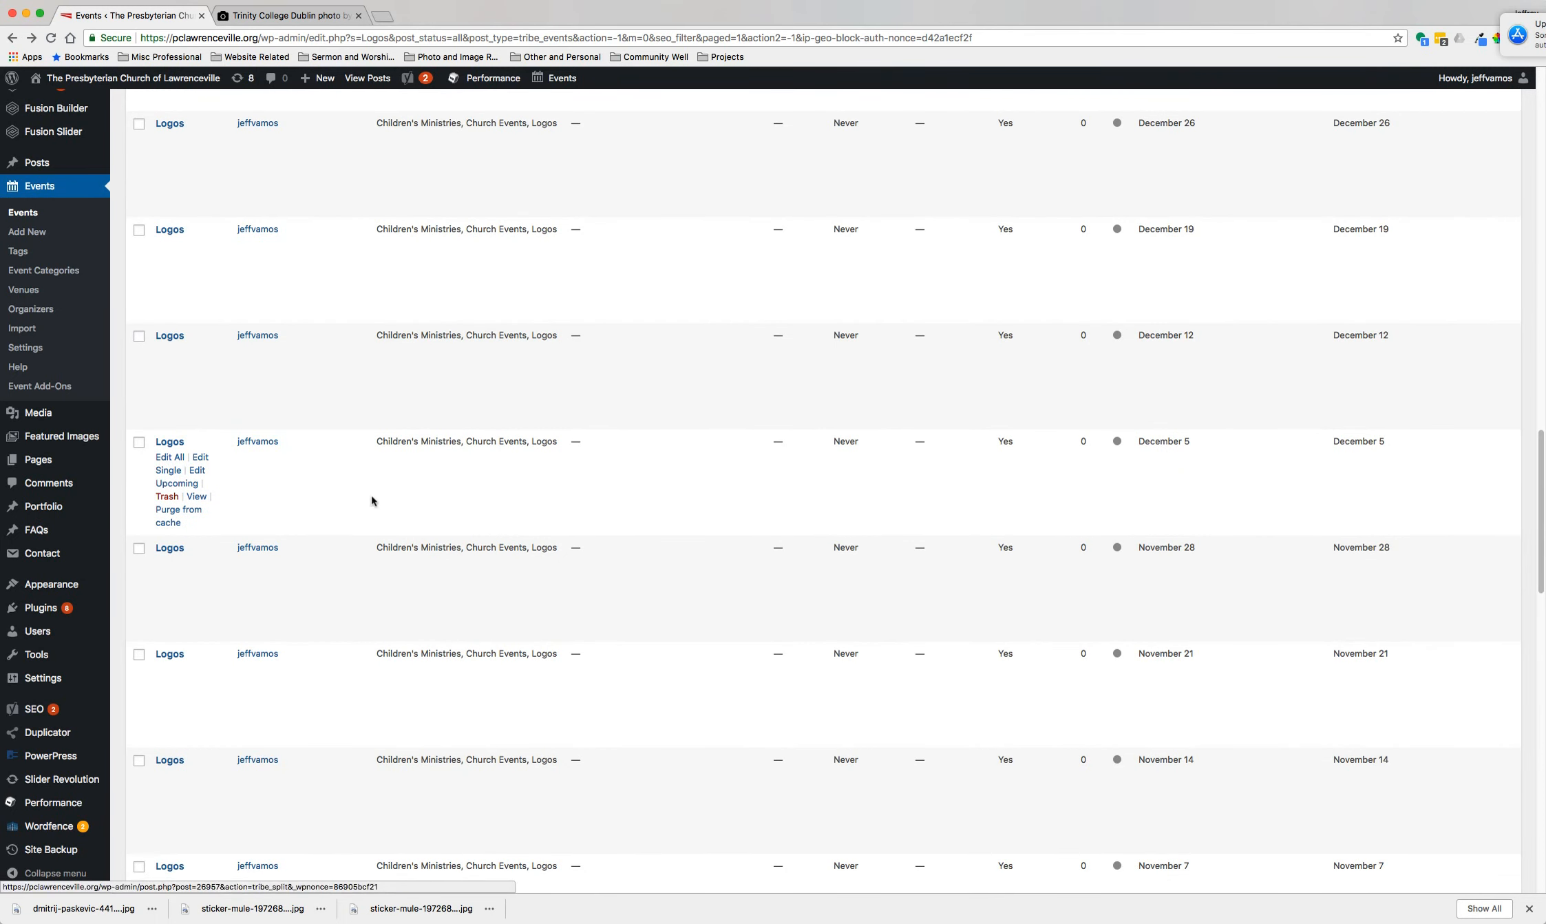
click(168, 477)
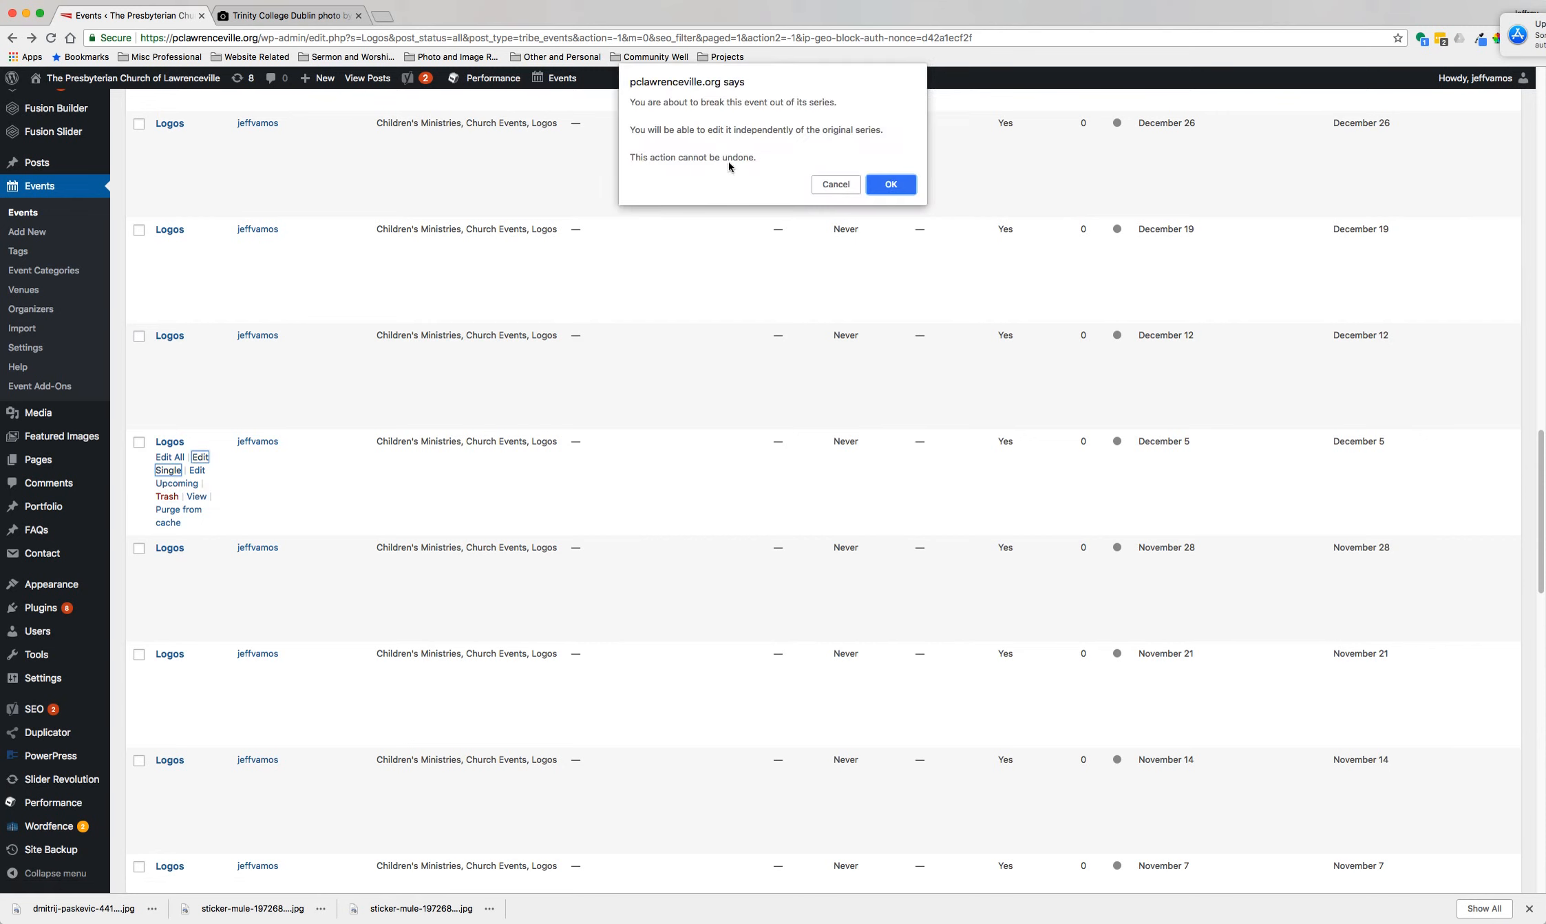
click(840, 183)
Step: Open the entire Logos series for editing from the December 5 entry and review its description, recurrence settings and featured image
key(shift+Tab)
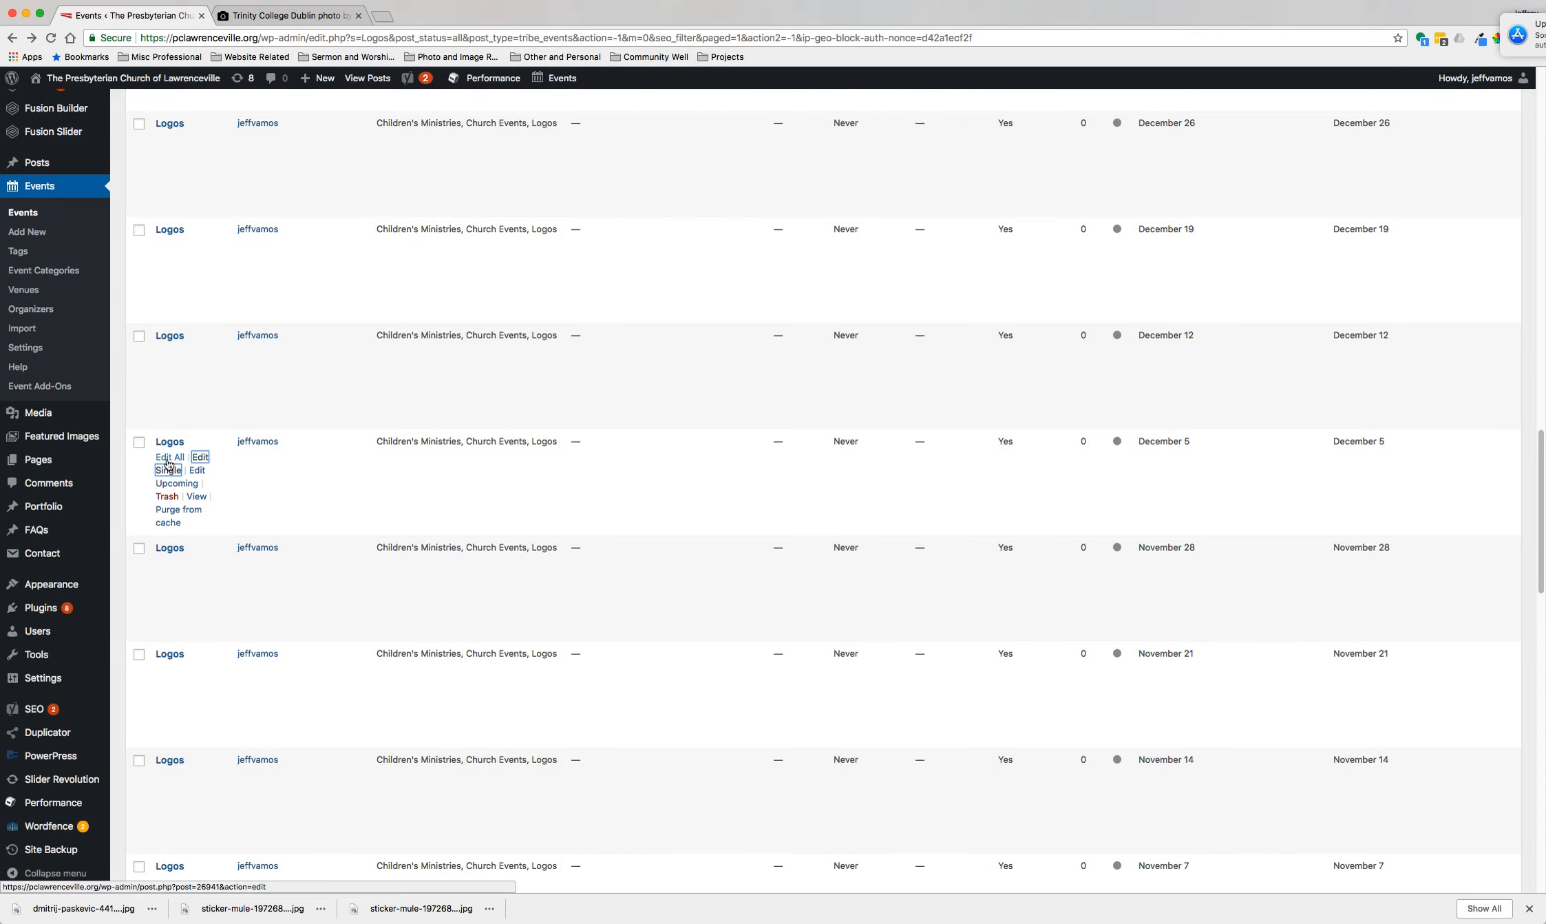
key(Return)
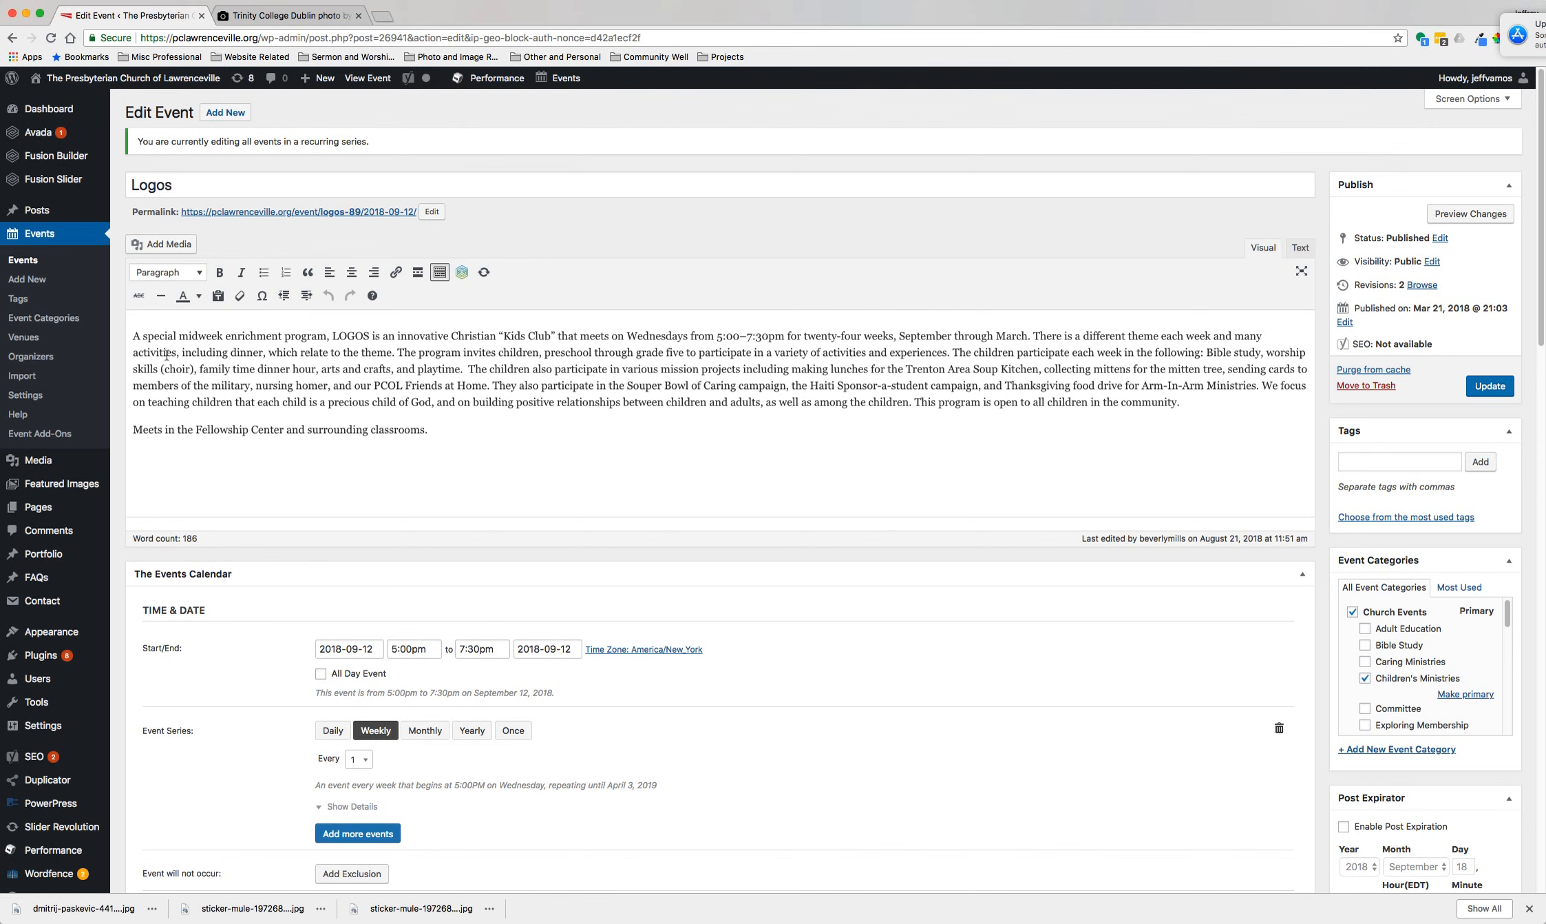
drag(133, 335, 472, 432)
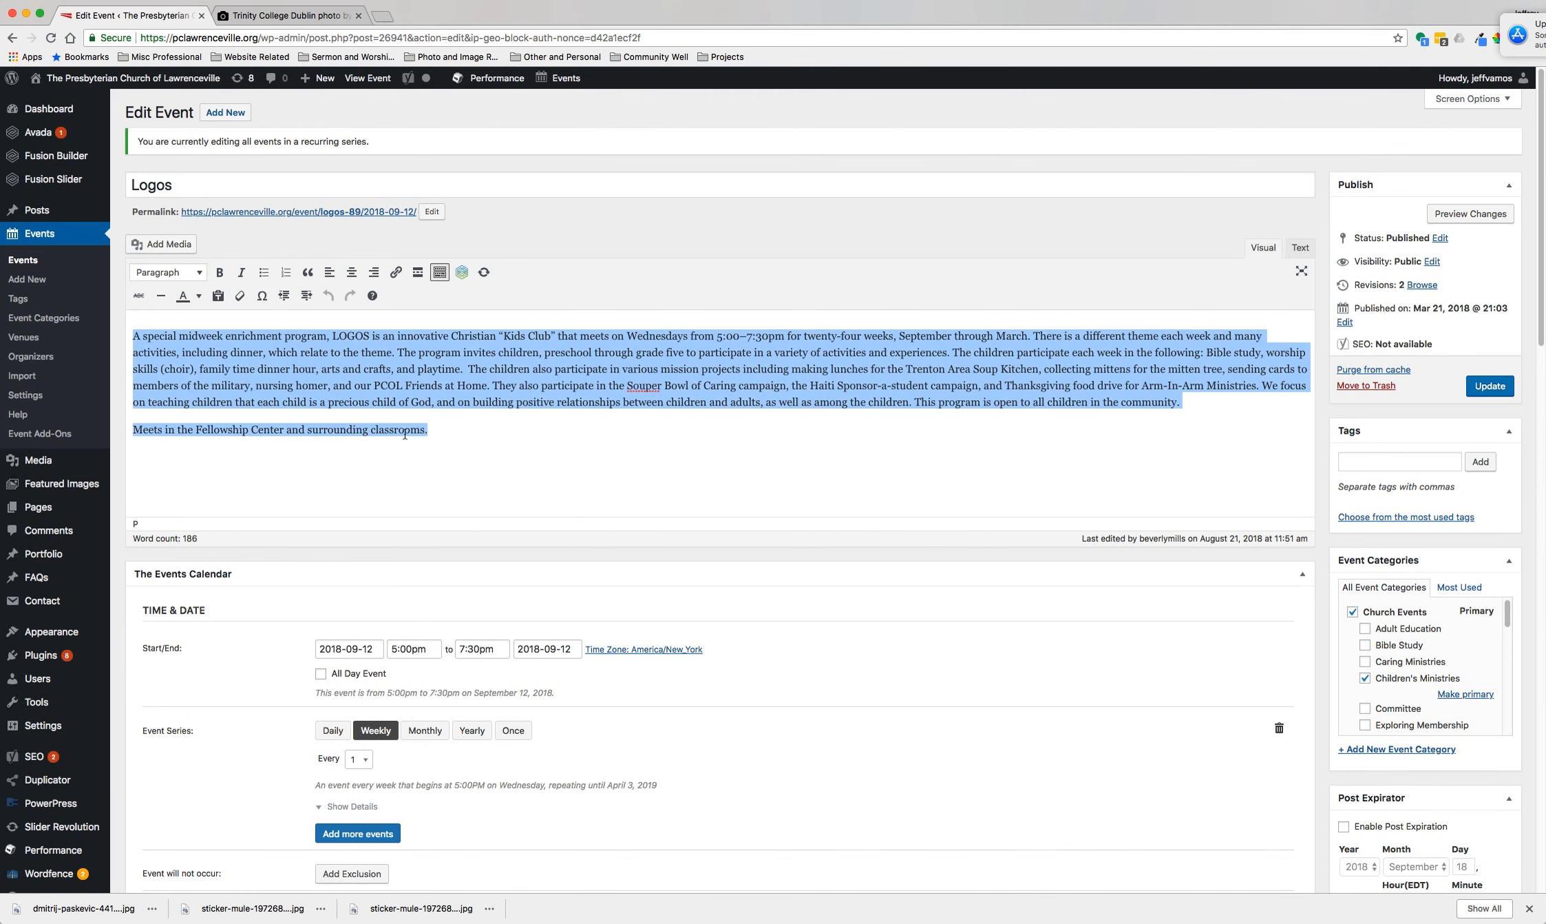
click(135, 336)
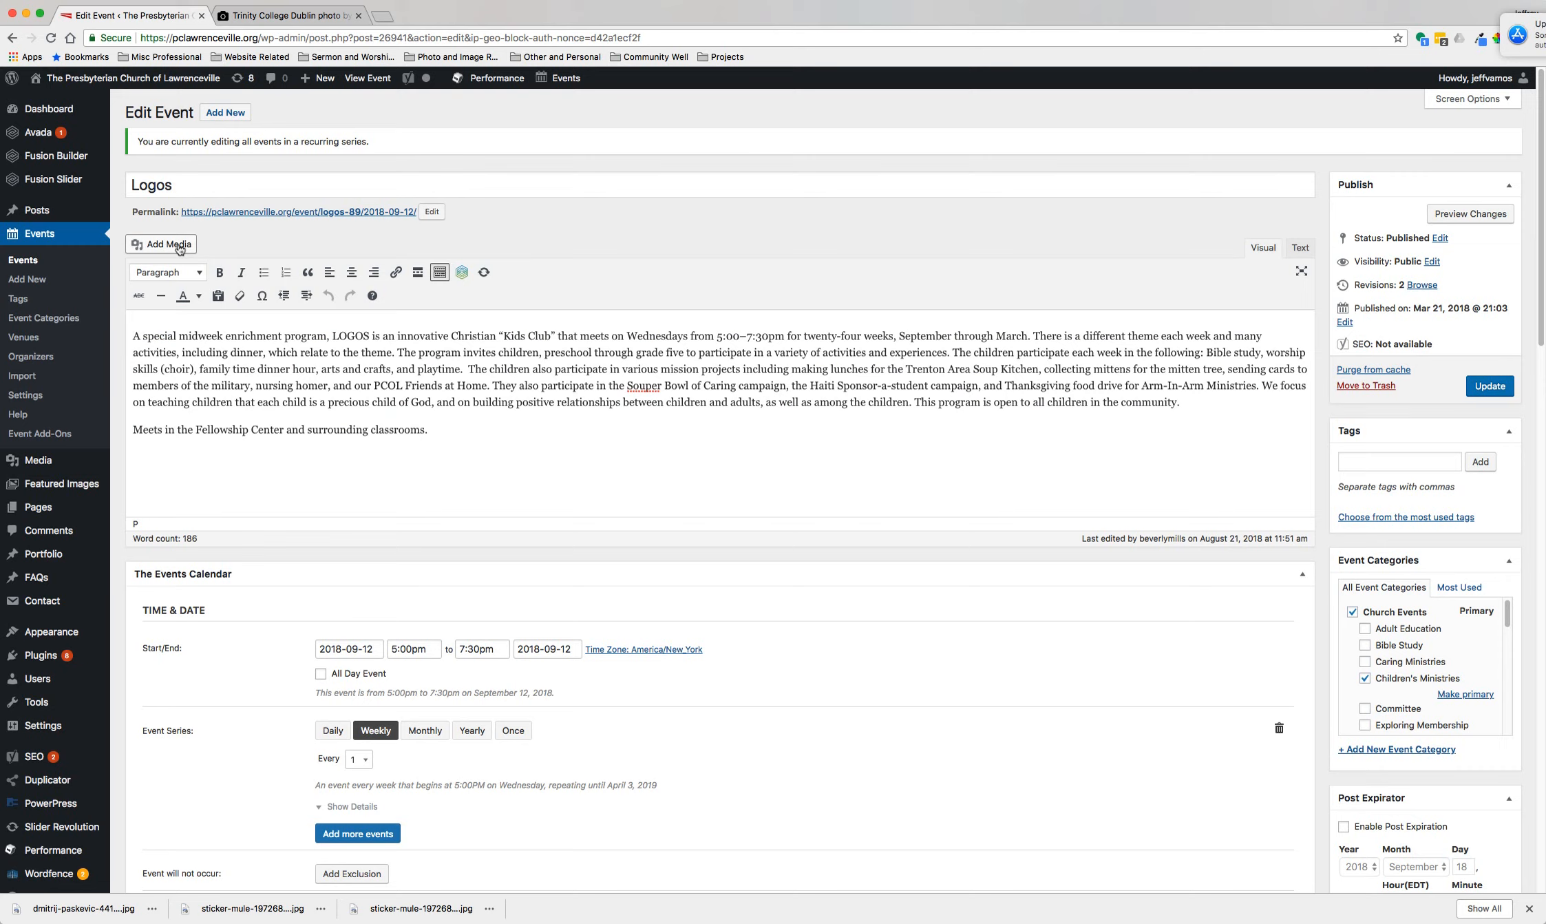
scroll(475, 447, down, 10)
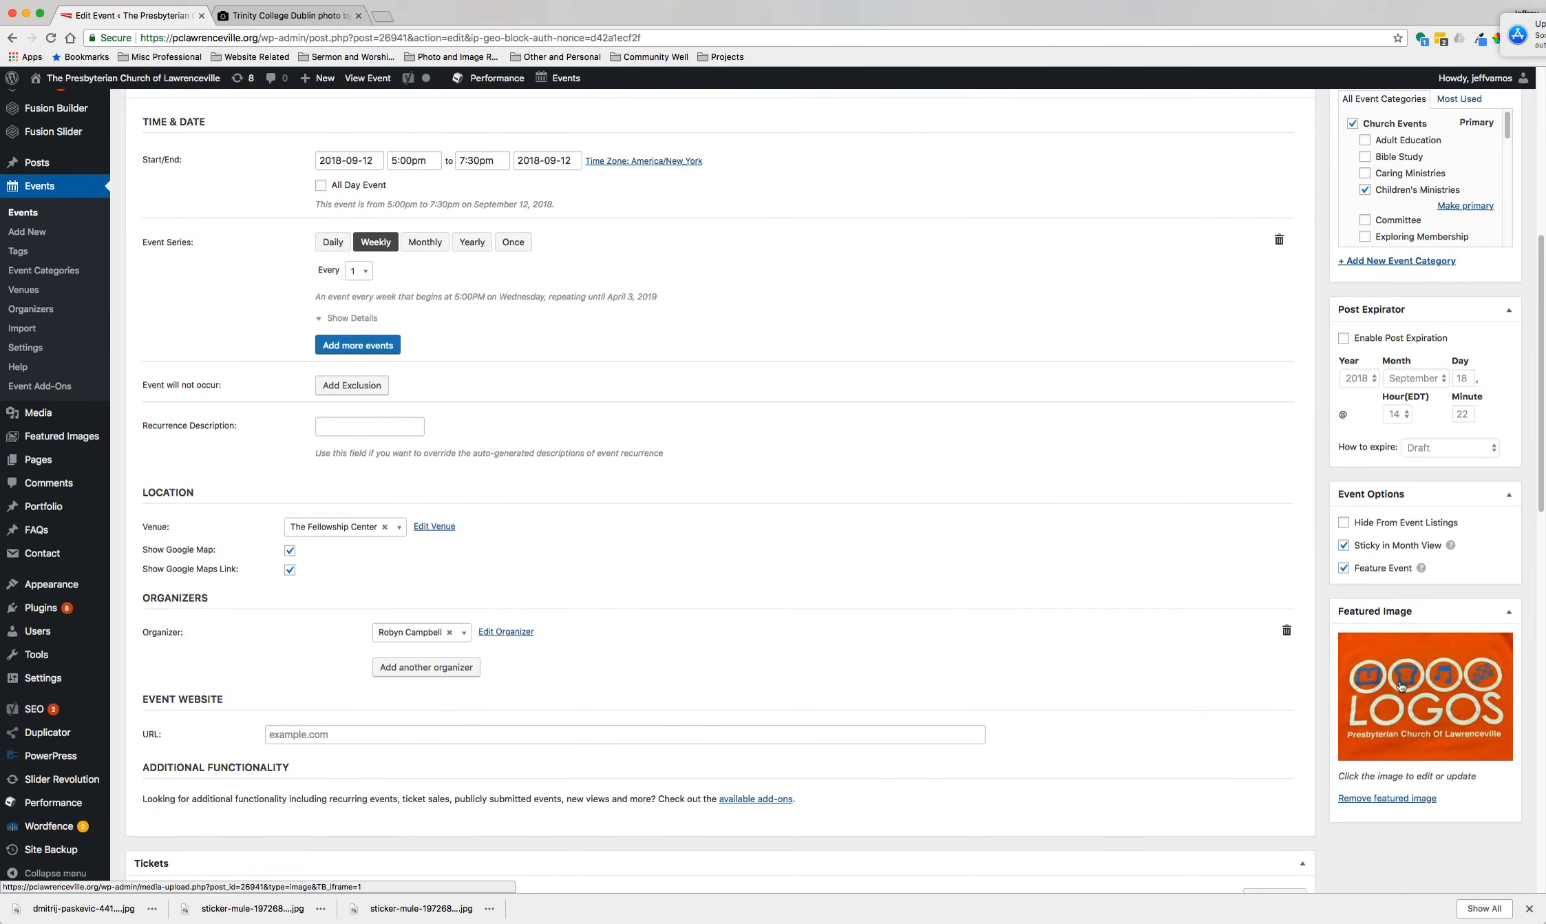
scroll(956, 490, up, 8)
scroll(957, 490, up, 3)
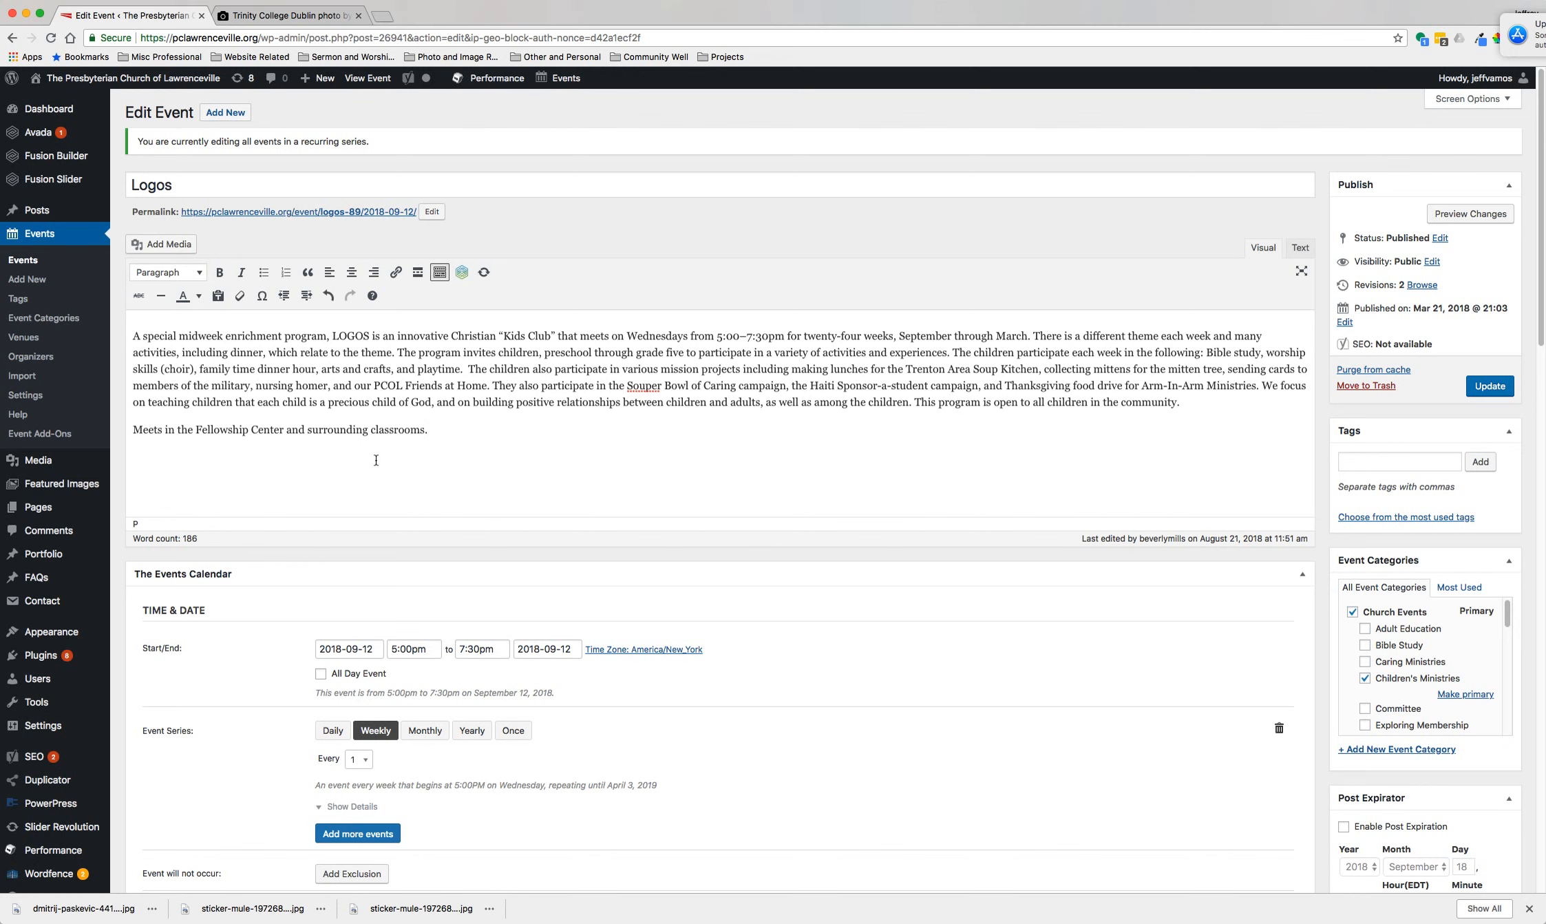
Step: Add the line "Link Here." below the Logos description and try to turn it into a hyperlink
text(Link Here.)
drag(192, 457, 132, 458)
click(394, 273)
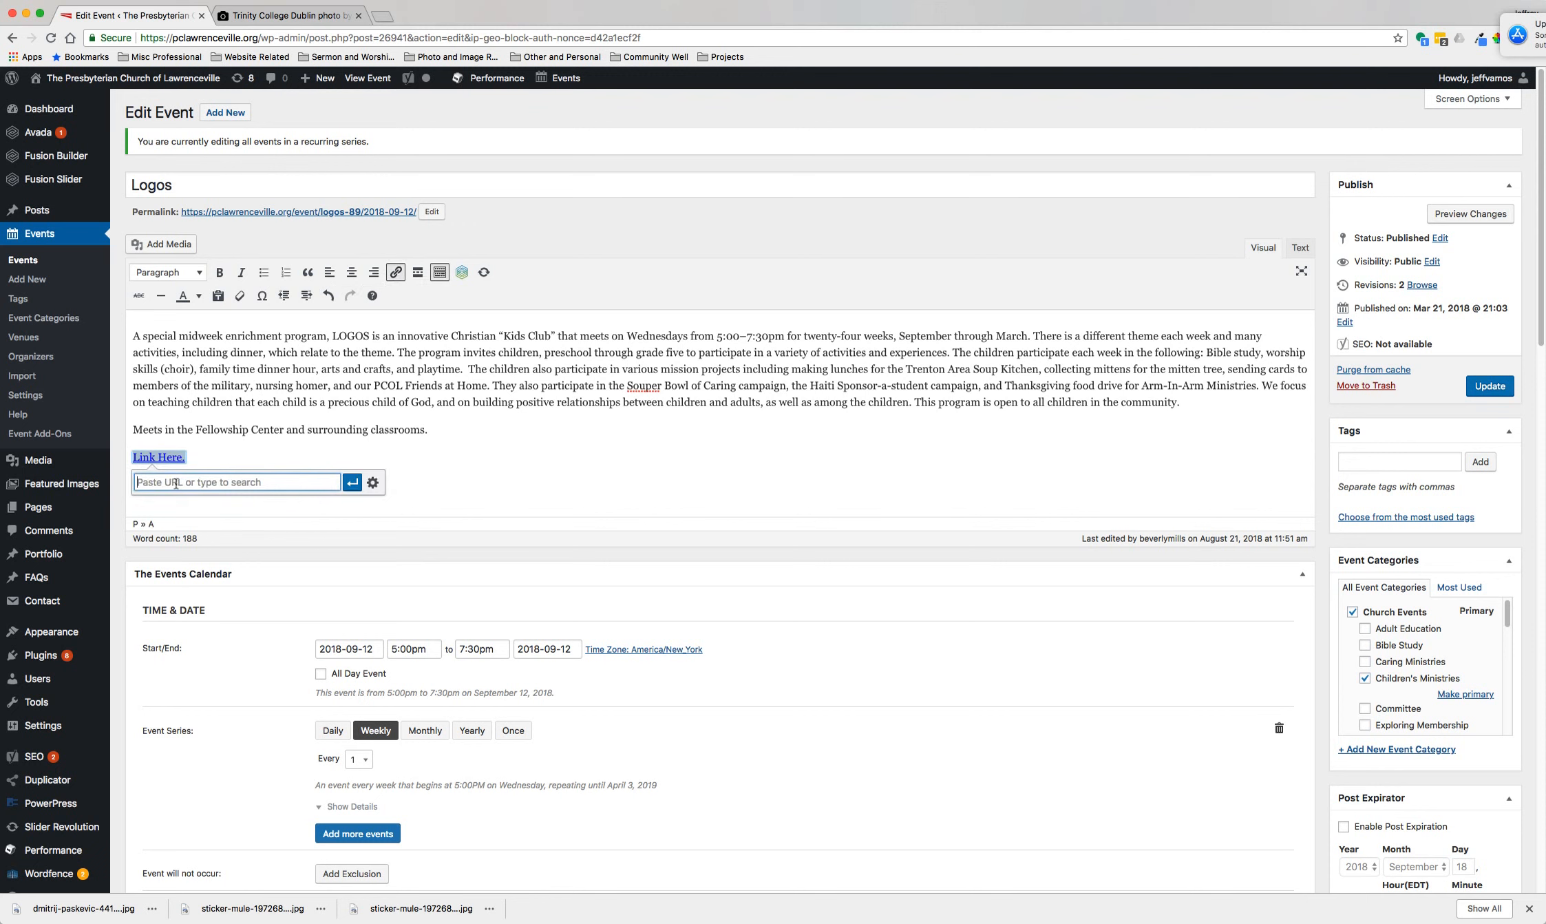
click(224, 457)
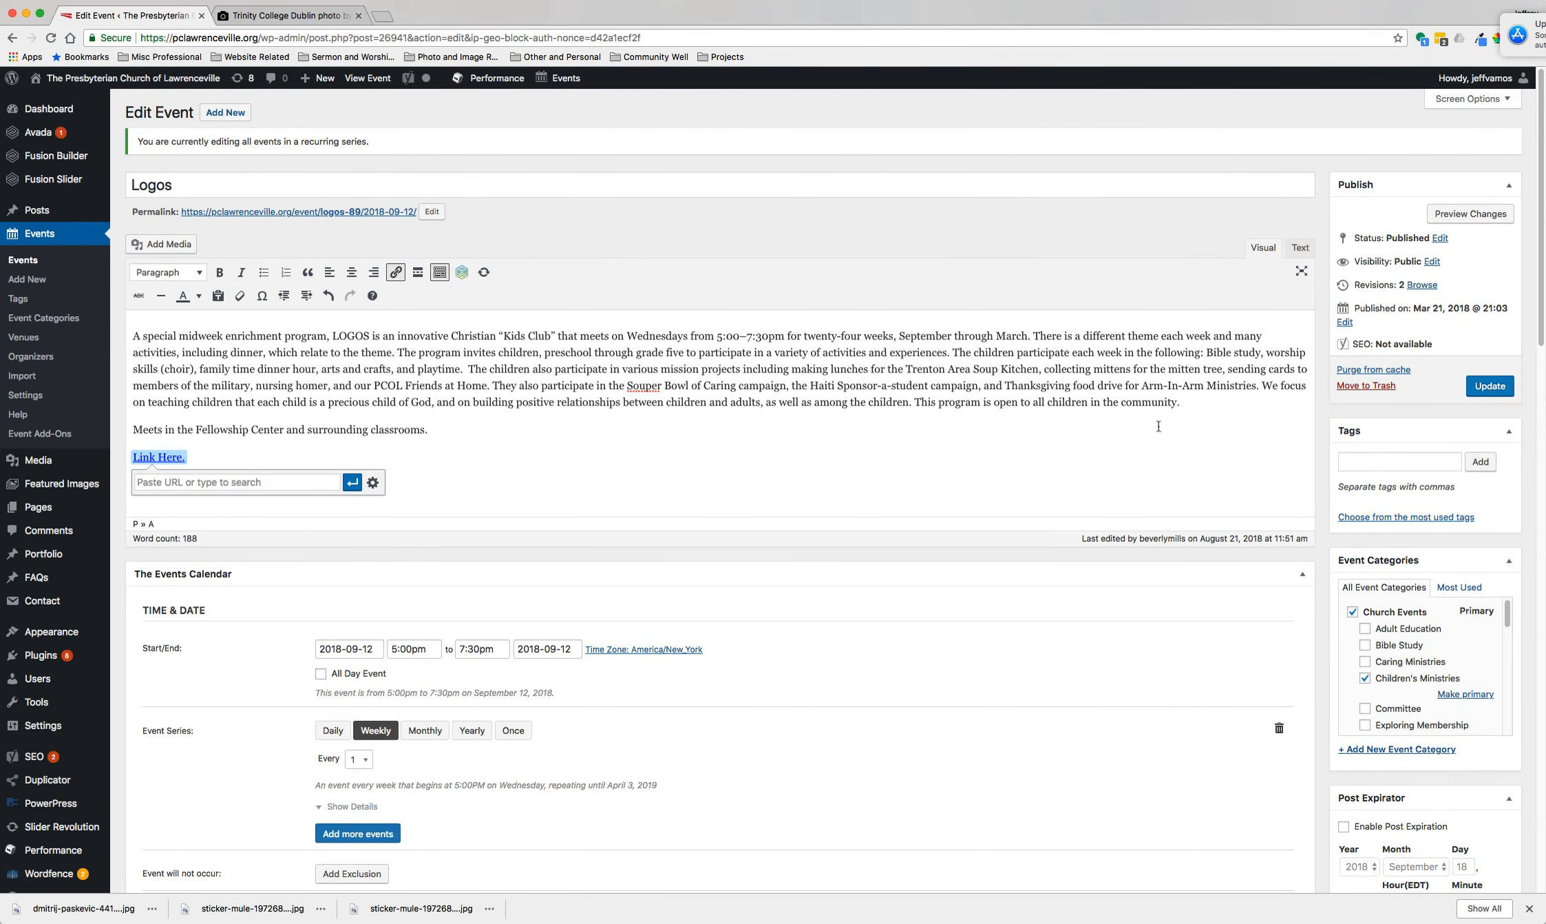
click(766, 388)
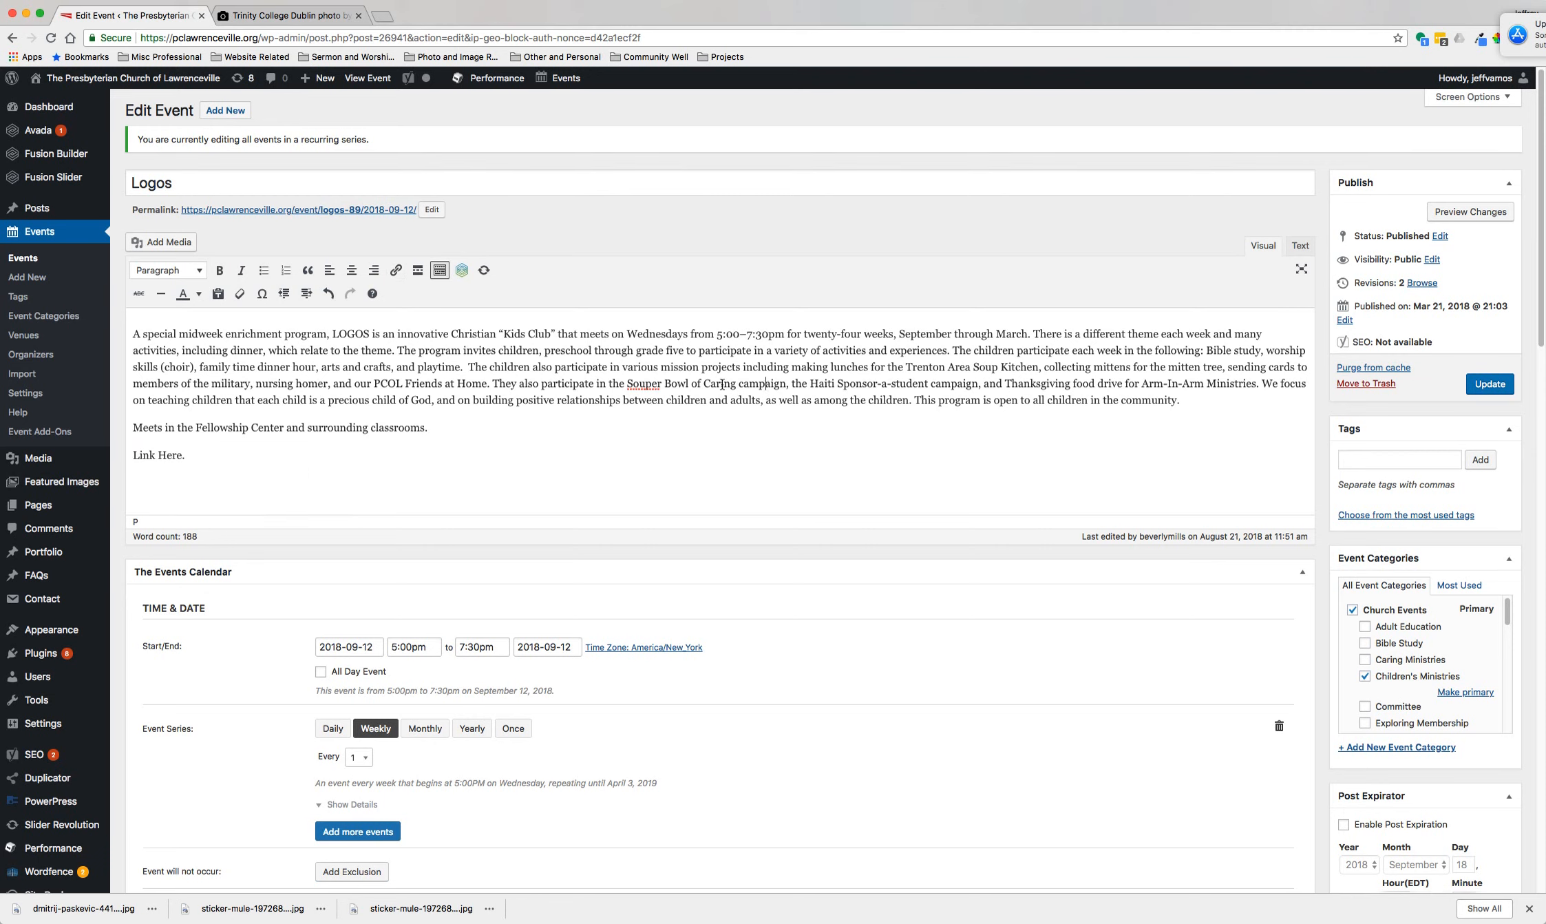
Step: Leave the Logos series edit page without saving the changes and return to the Logos search results
click(13, 39)
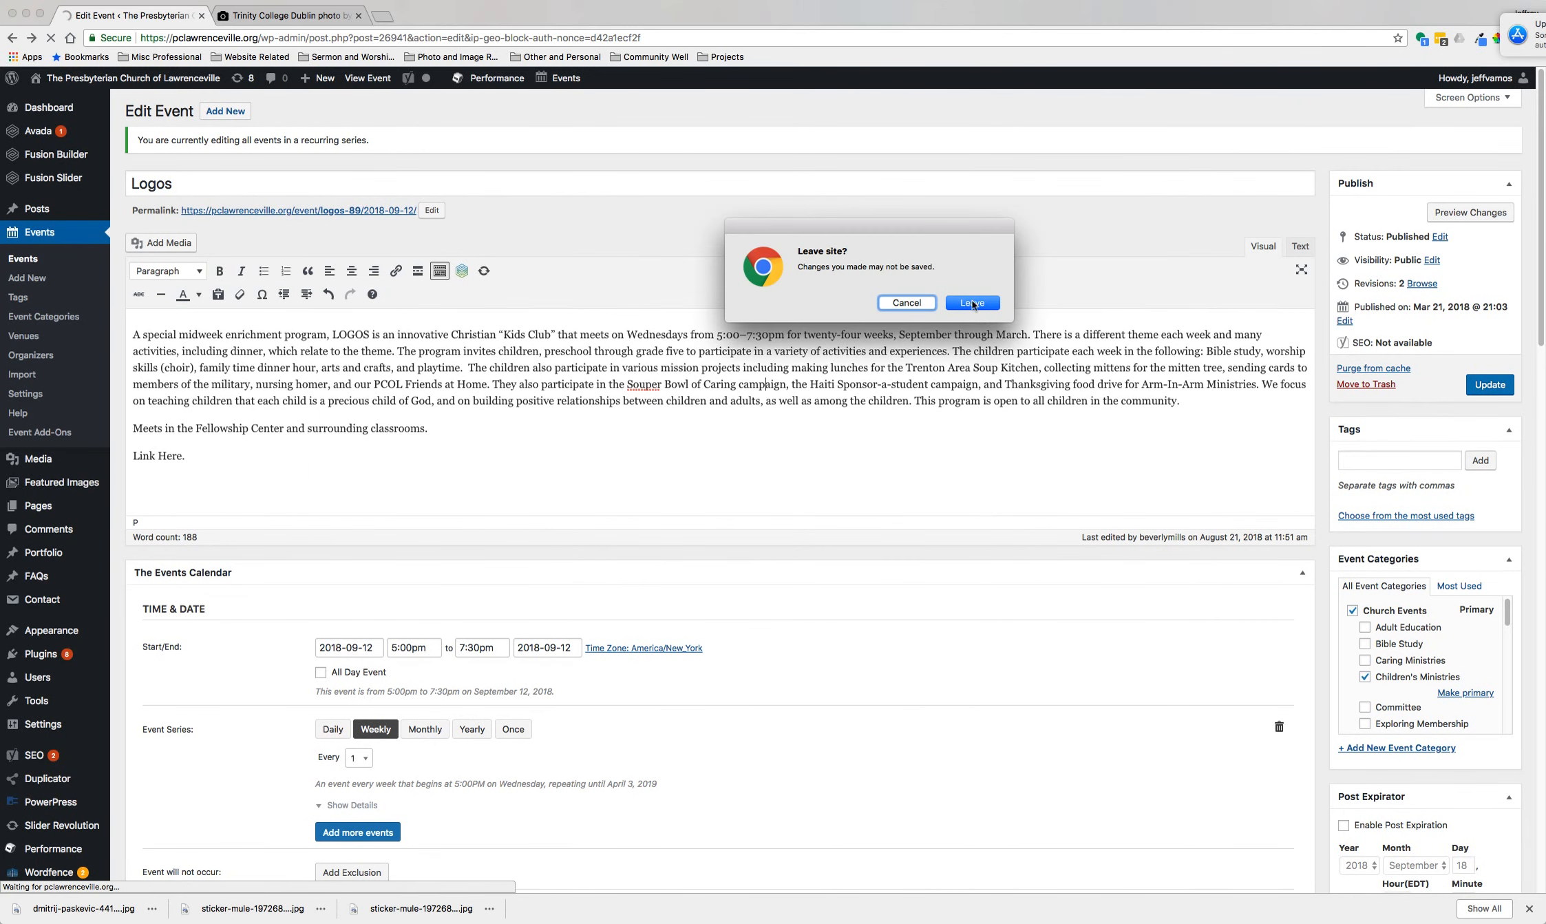
click(955, 310)
scroll(623, 365, up, 20)
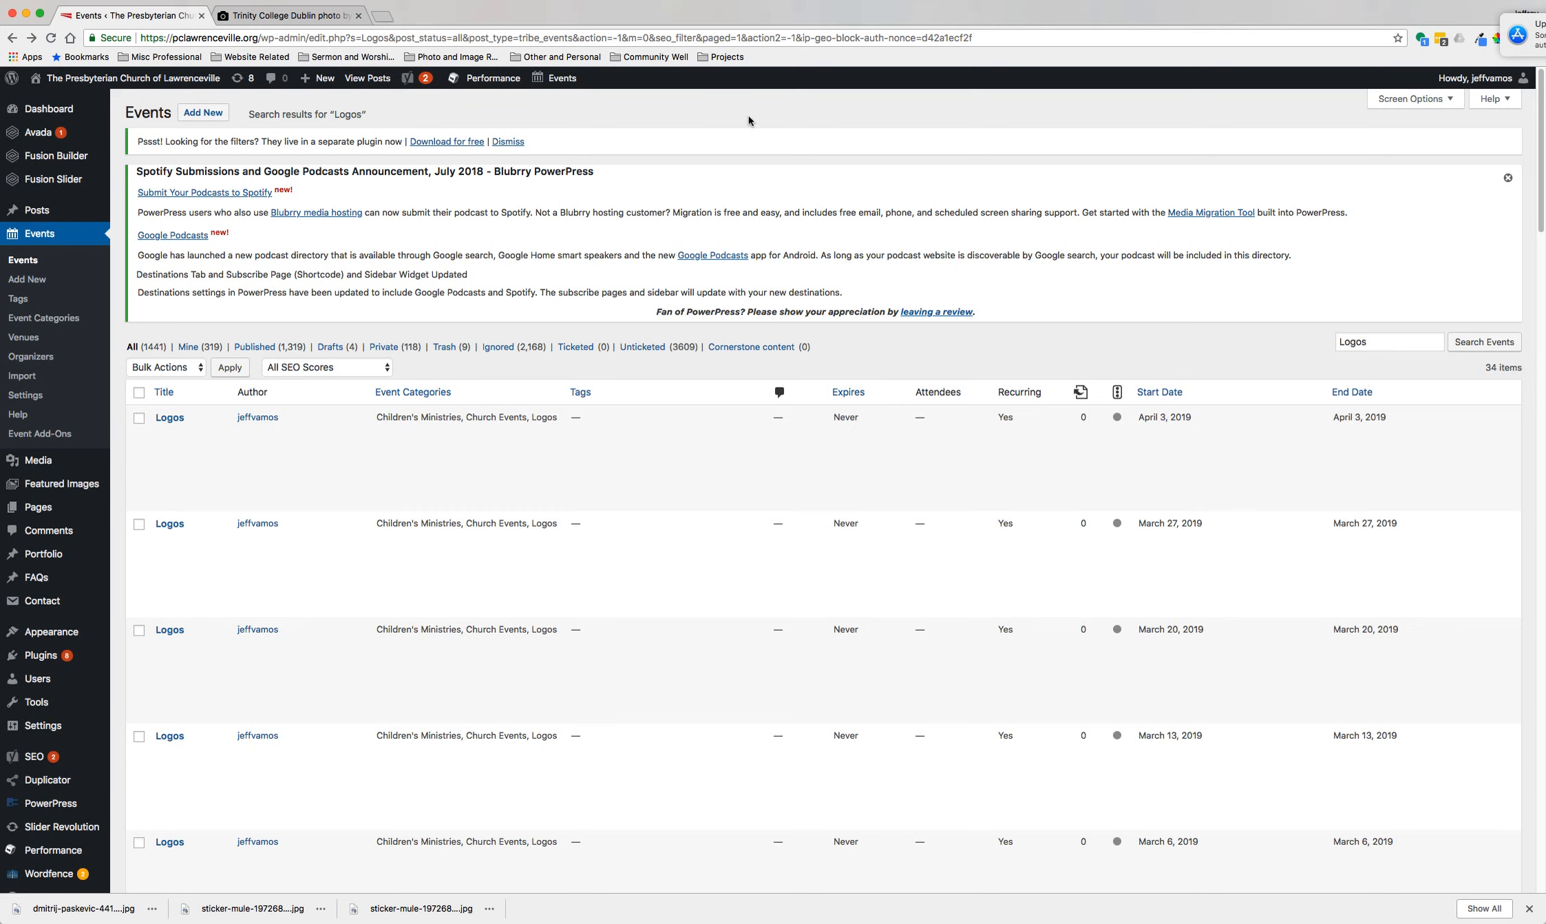
click(1279, 4)
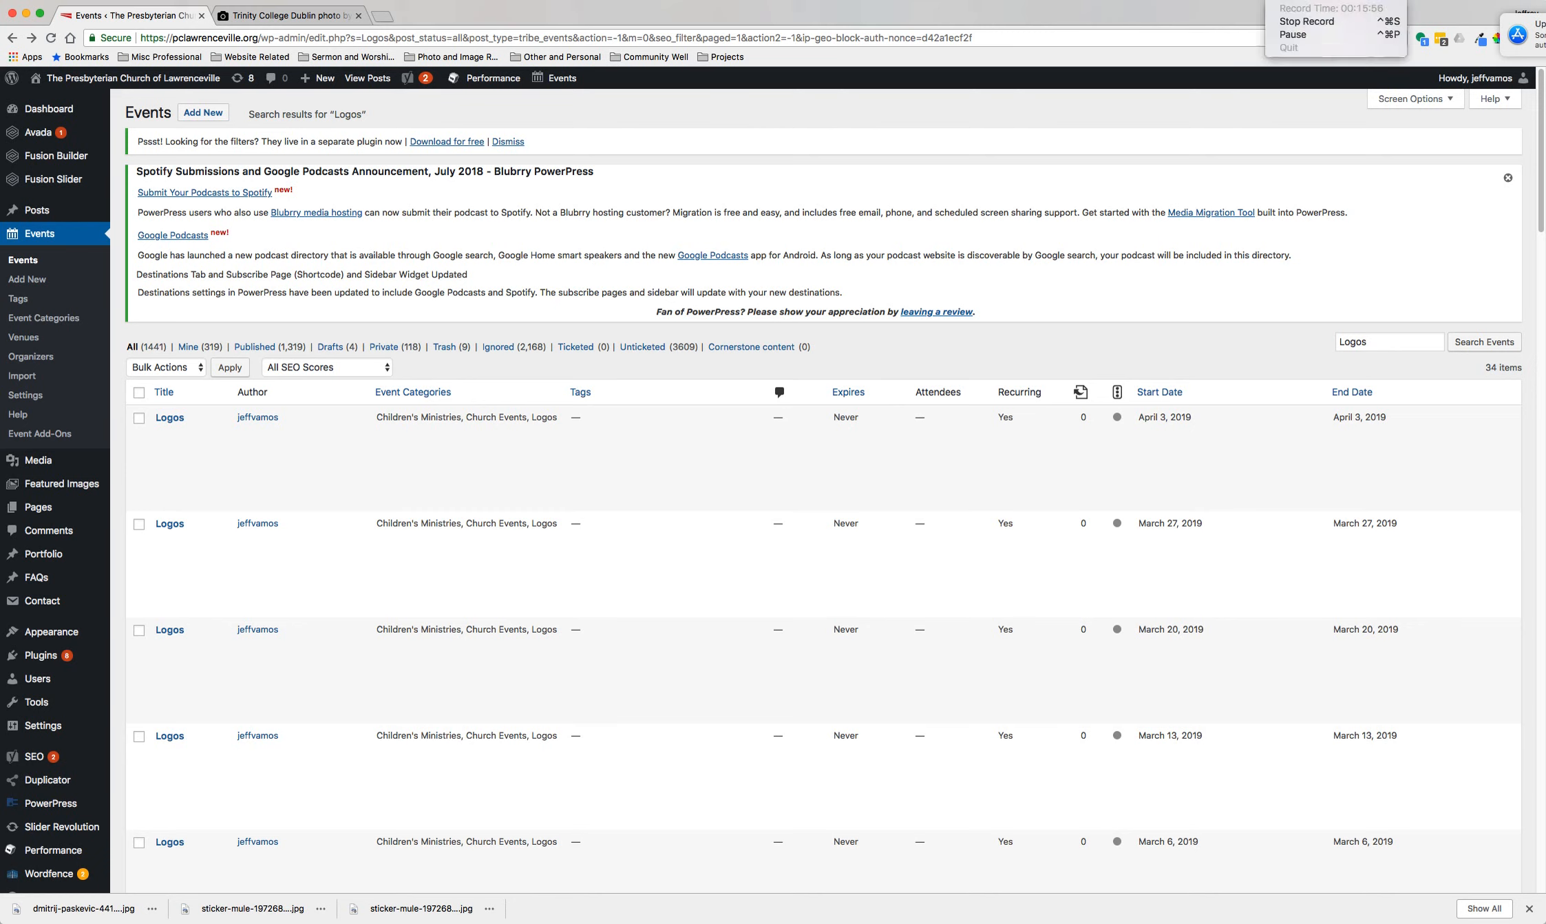